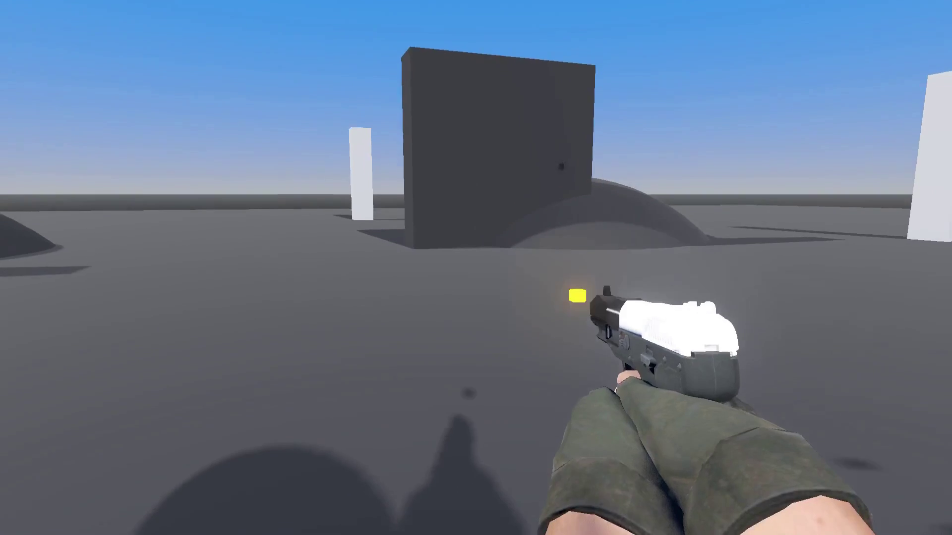
Step: Fire the pistol at the wall five times in-game to preview the hit sparks
left_click(475, 268)
left_click(476, 268)
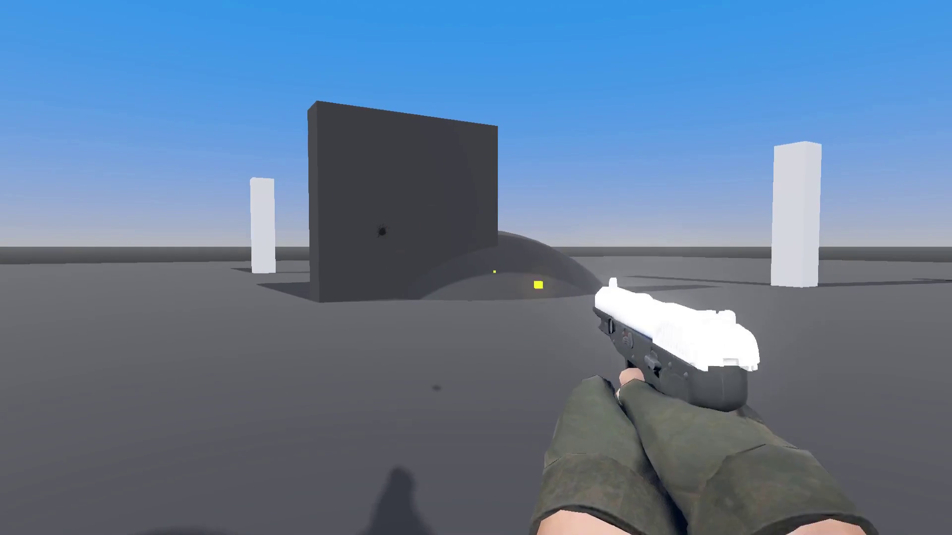
left_click(476, 268)
left_click(476, 268)
left_click(476, 267)
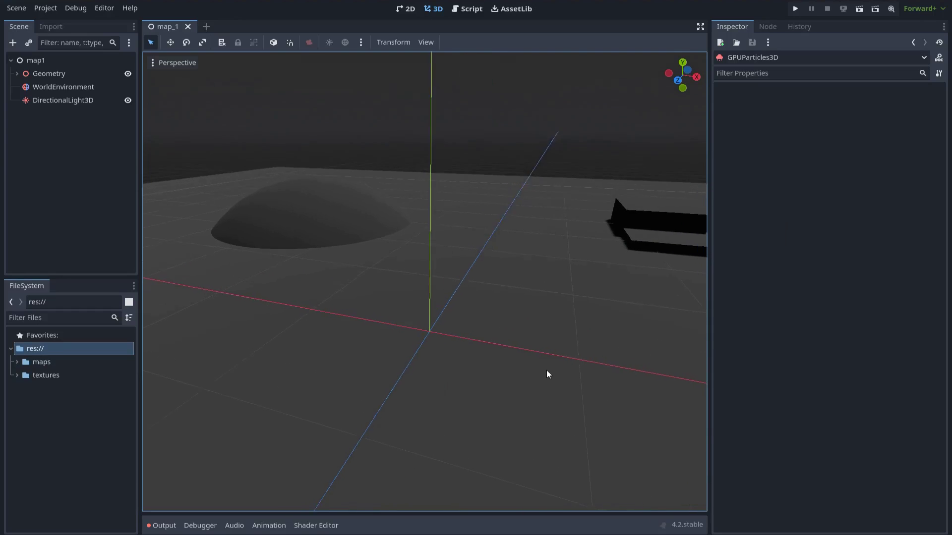
Step: Add a GPUParticles3D node to map_1 and move it to the right
left_click(13, 42)
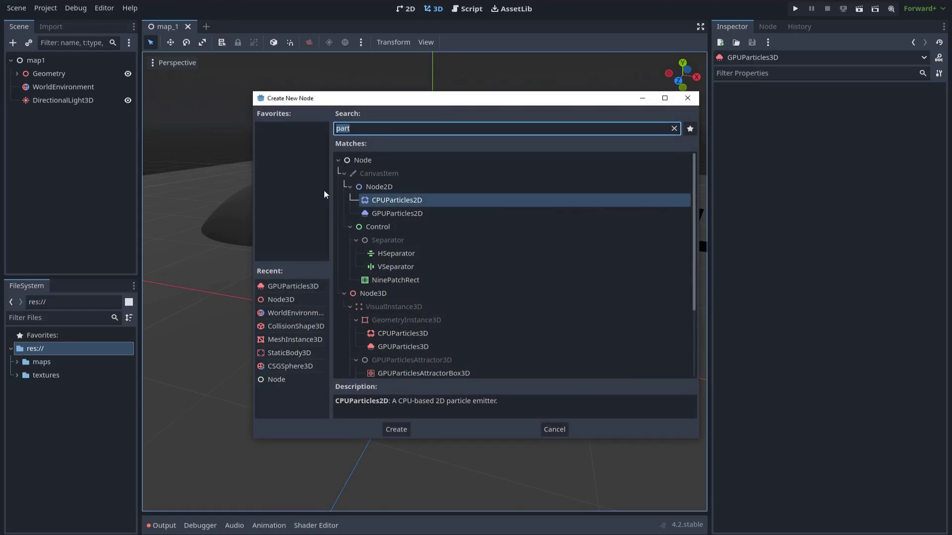
left_click(403, 347)
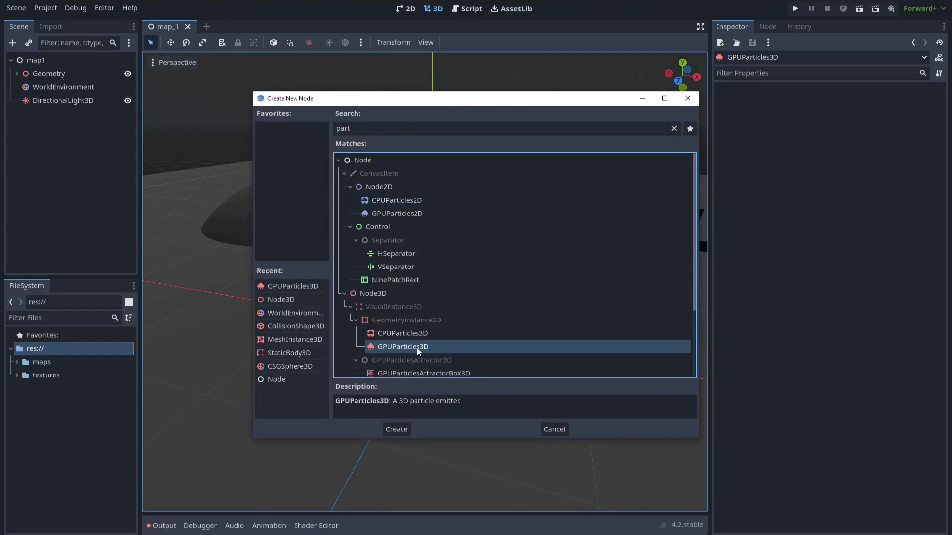
double_click(417, 347)
left_click_drag(450, 322, 540, 231)
scroll(528, 328, "down", 3)
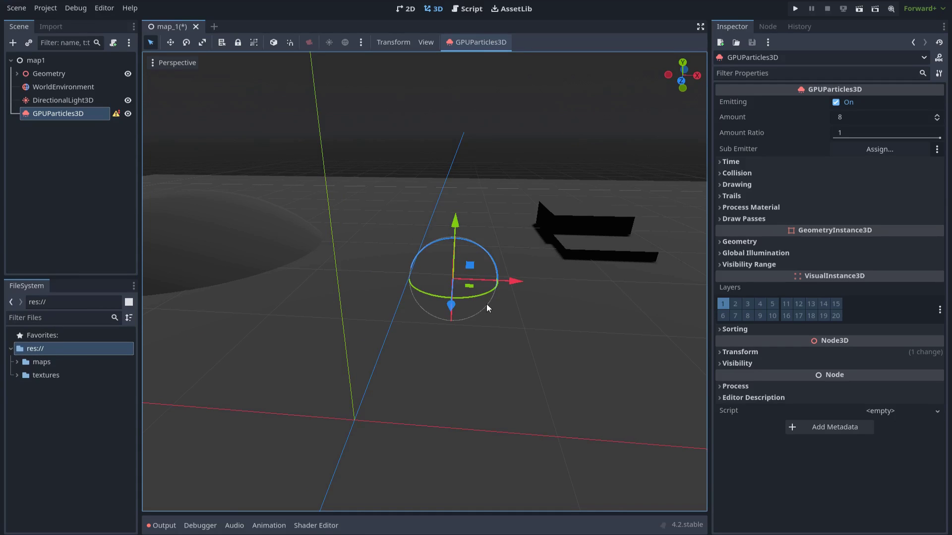
Step: Give the emitter a new ParticleProcessMaterial and a new QuadMesh as Draw Pass 1
left_click(729, 208)
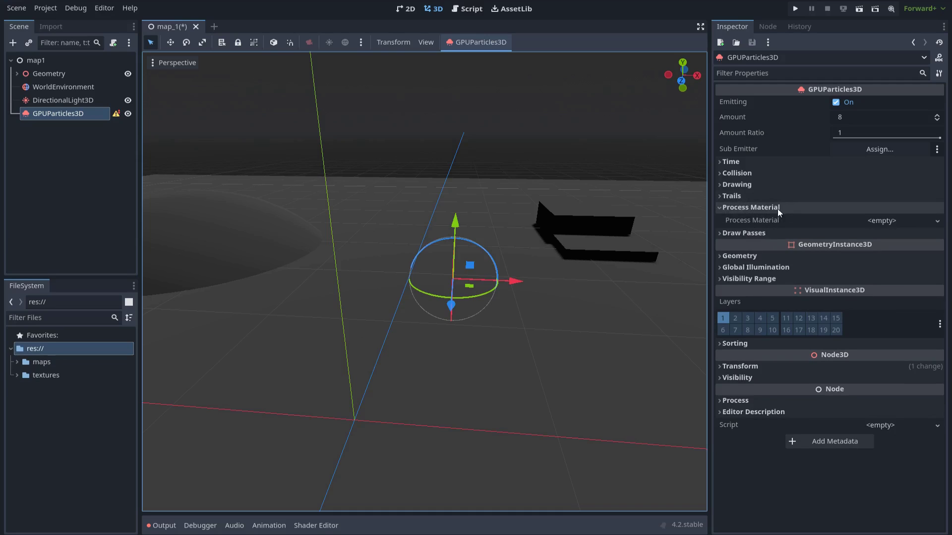
left_click(881, 221)
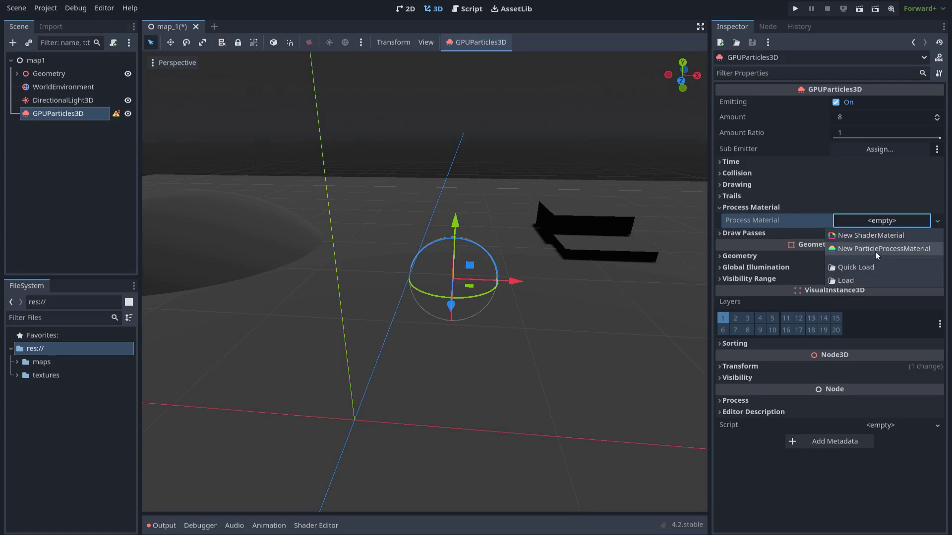
left_click(903, 251)
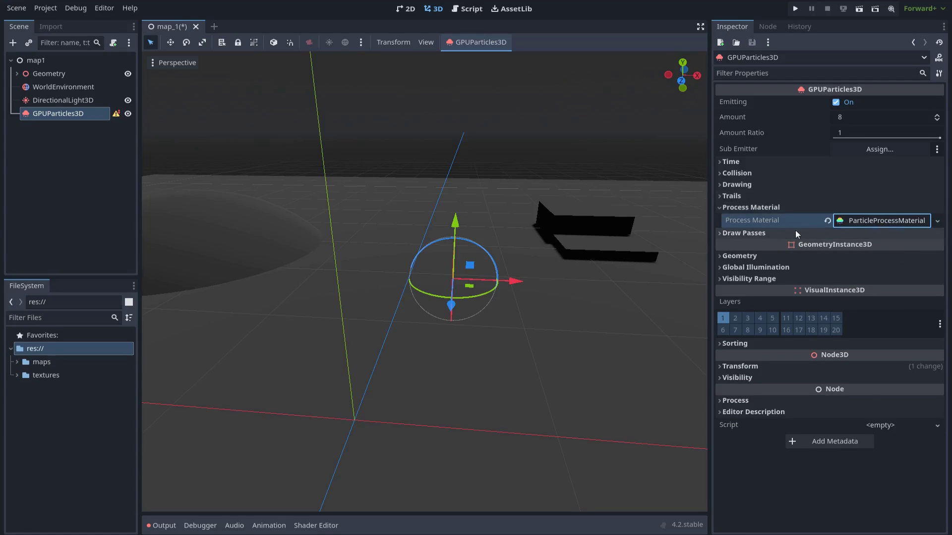
left_click(766, 234)
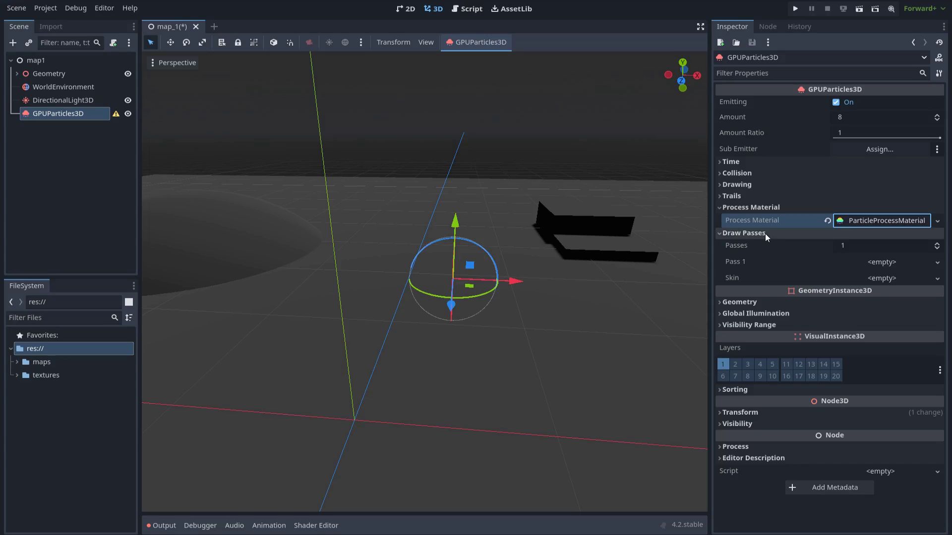
left_click(886, 262)
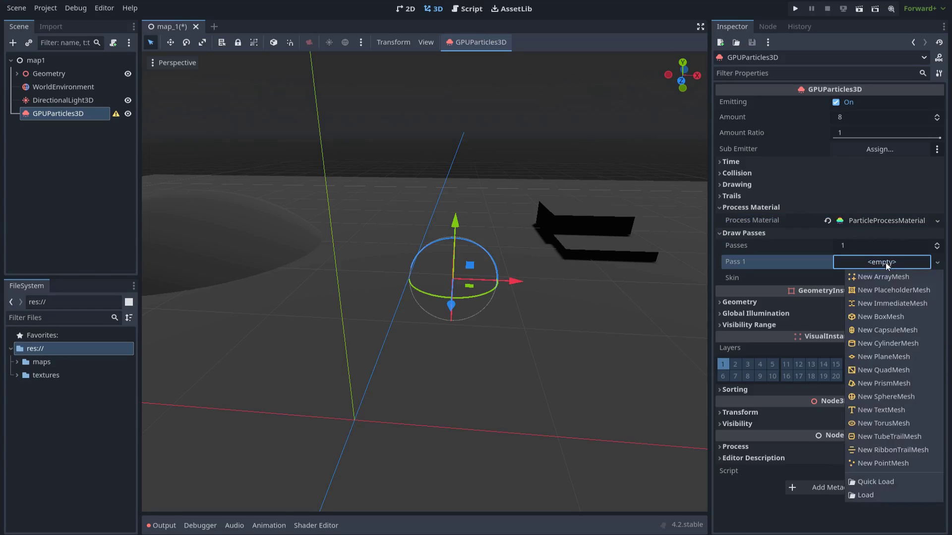
left_click(889, 372)
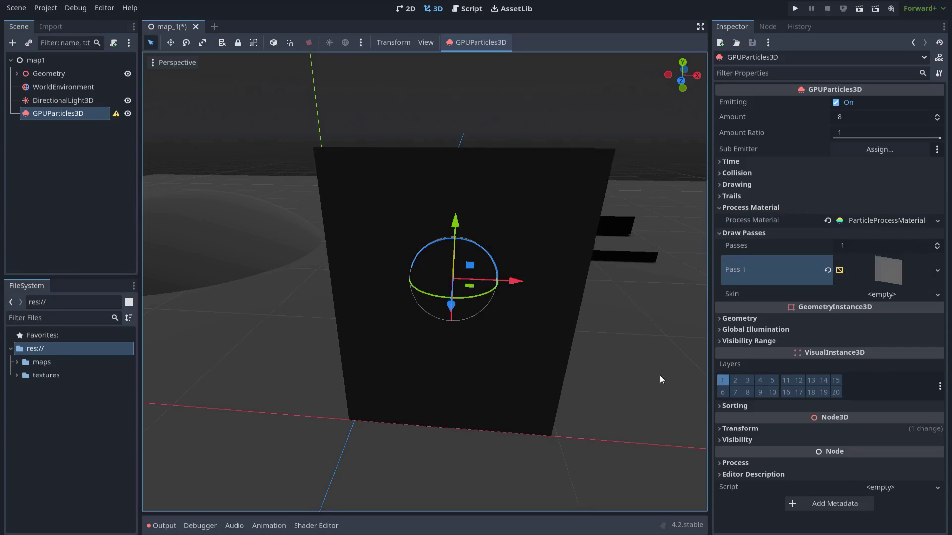
scroll(620, 347, "down", 4)
mouse_move(459, 271)
middle_mouse_down()
mouse_move(489, 196)
mouse_move(555, 290)
mouse_move(579, 294)
mouse_move(451, 262)
middle_mouse_up()
scroll(450, 262, "up", 2)
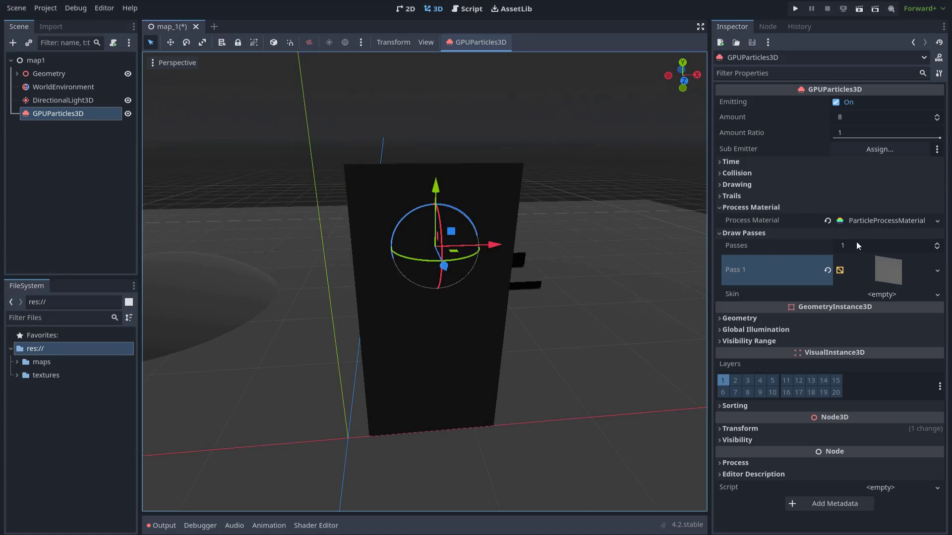
Step: Set the particle material's gravity Y to 0 and the emitter's Amount to 1
left_click(863, 223)
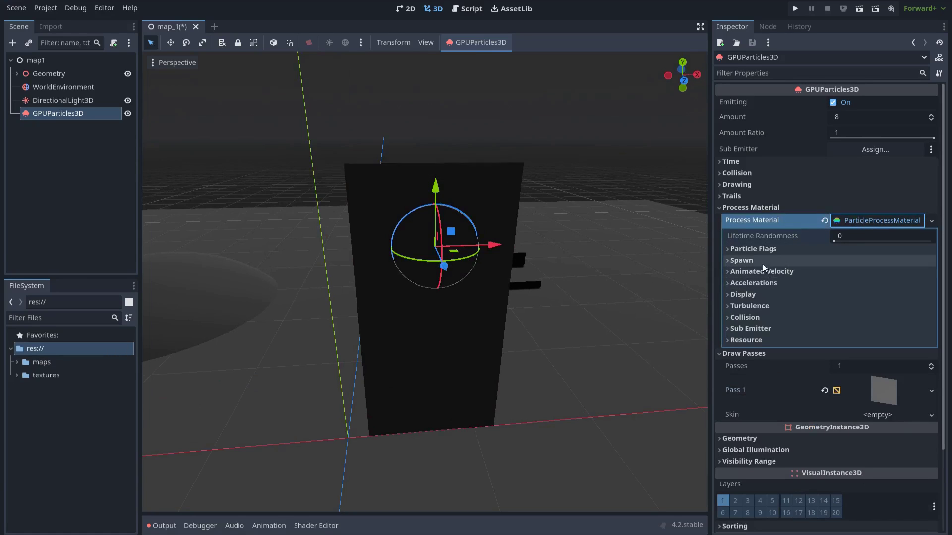
left_click(765, 283)
left_click(768, 294)
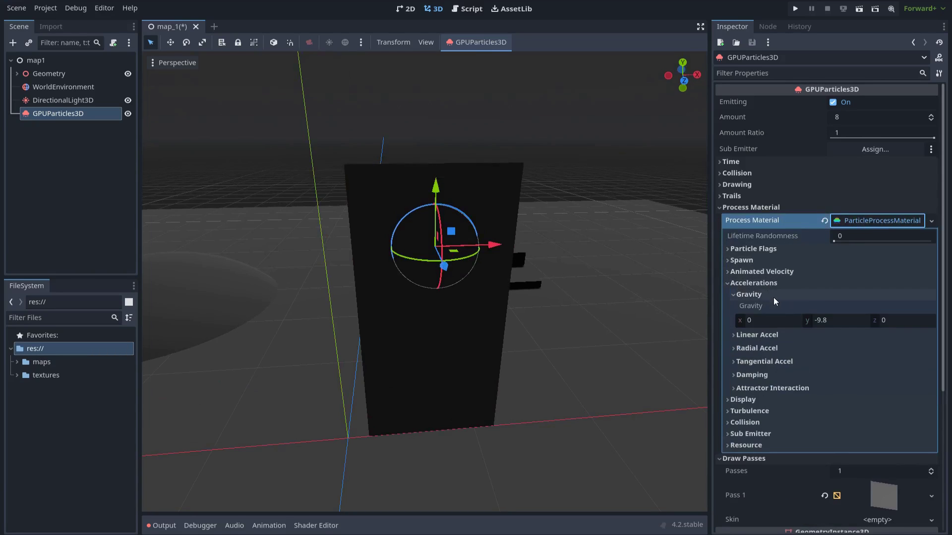
left_click(838, 320)
type("0")
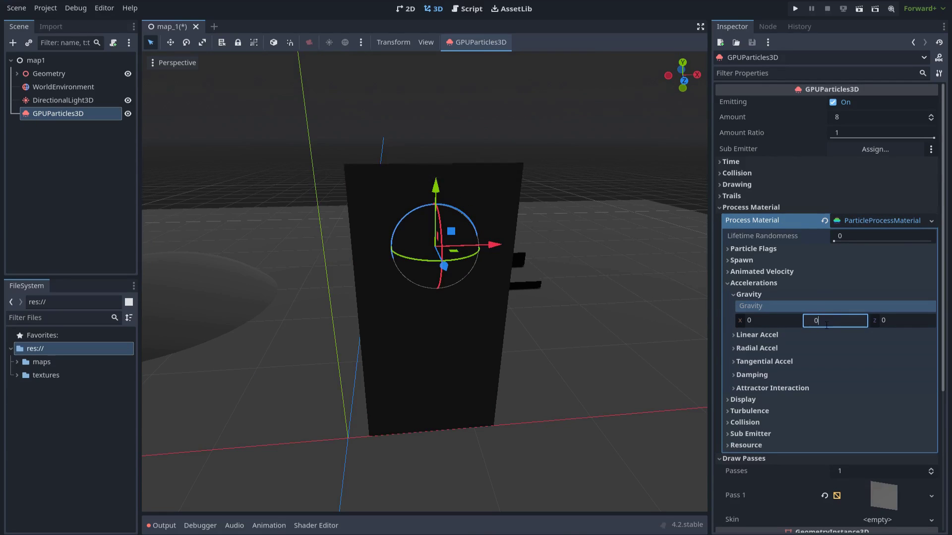
key("Return")
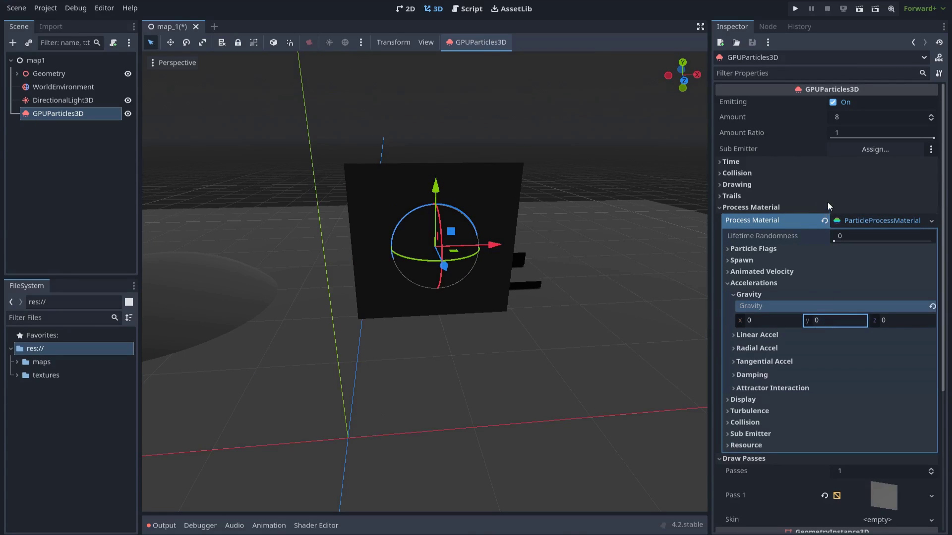
left_click(848, 118)
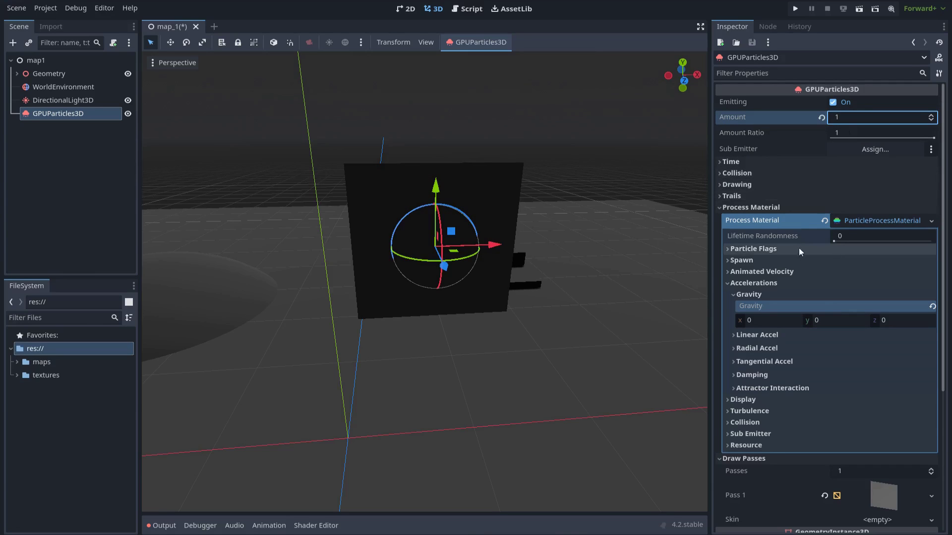
middle_click_drag(640, 273, 585, 297)
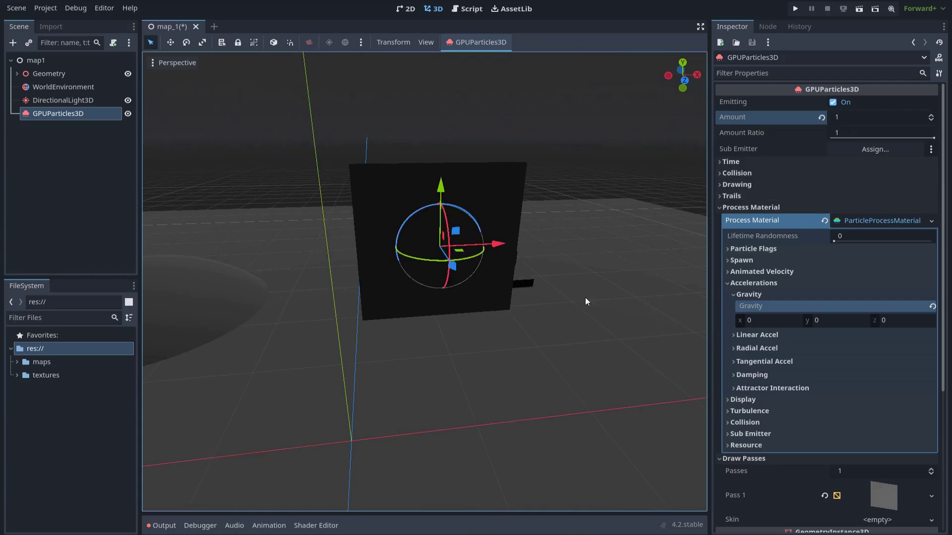
Step: Give the emitter's Geometry Material Override a new ShaderMaterial
scroll(775, 326, "down", 3)
scroll(776, 327, "down", 5)
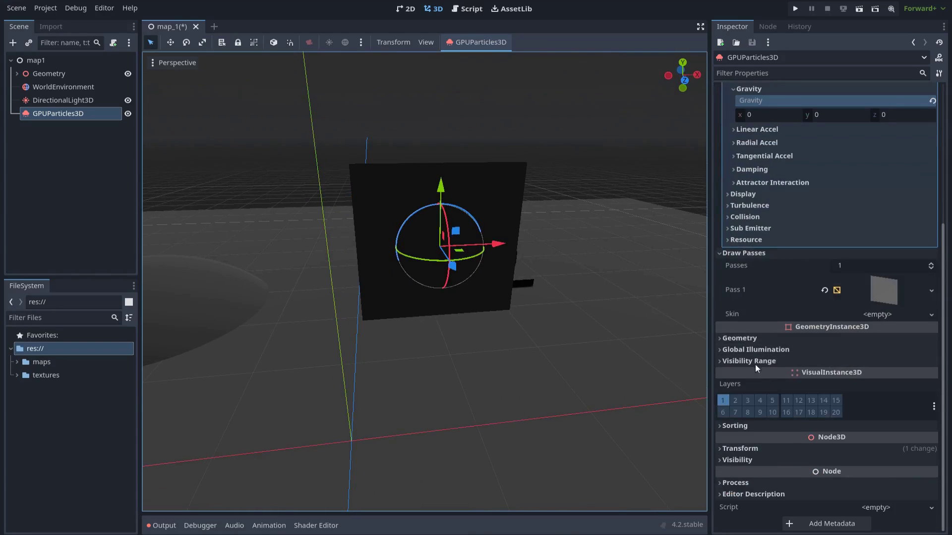
left_click(752, 339)
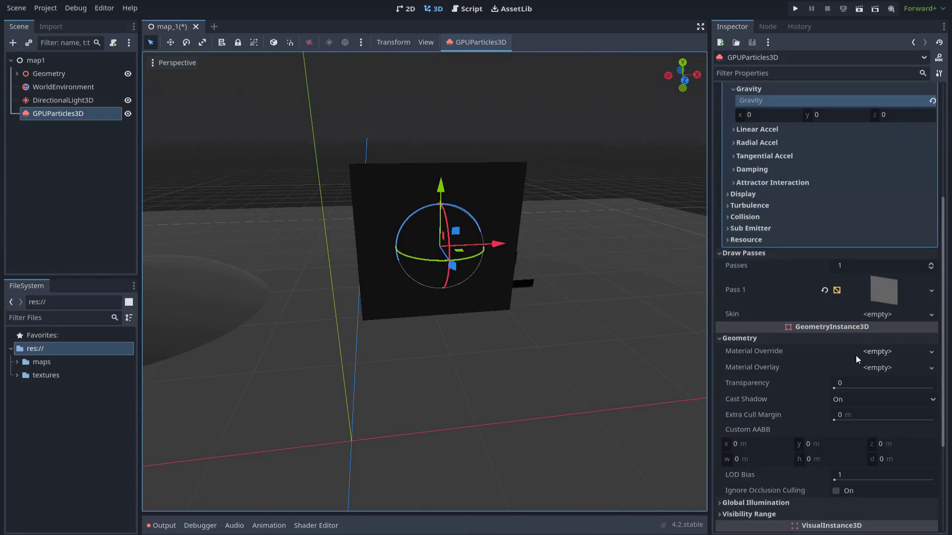
left_click(878, 352)
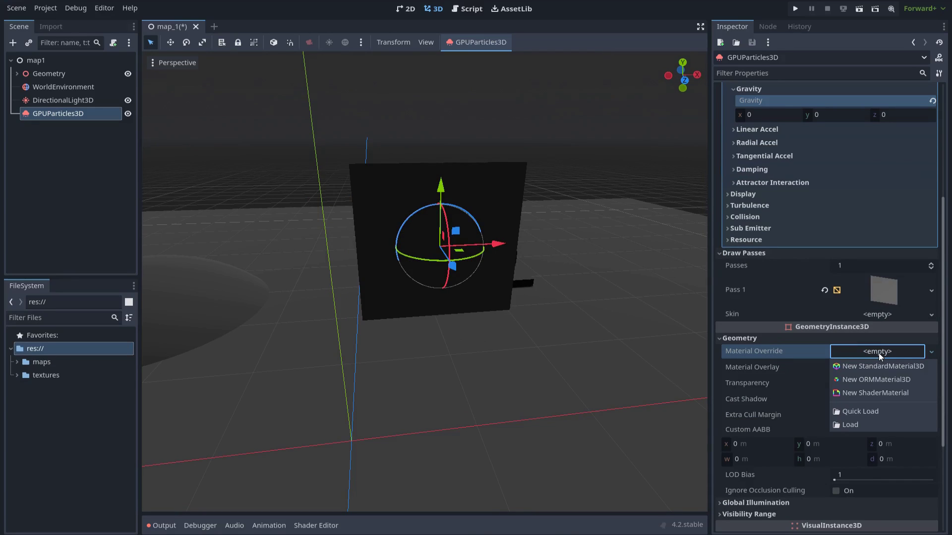
left_click(876, 393)
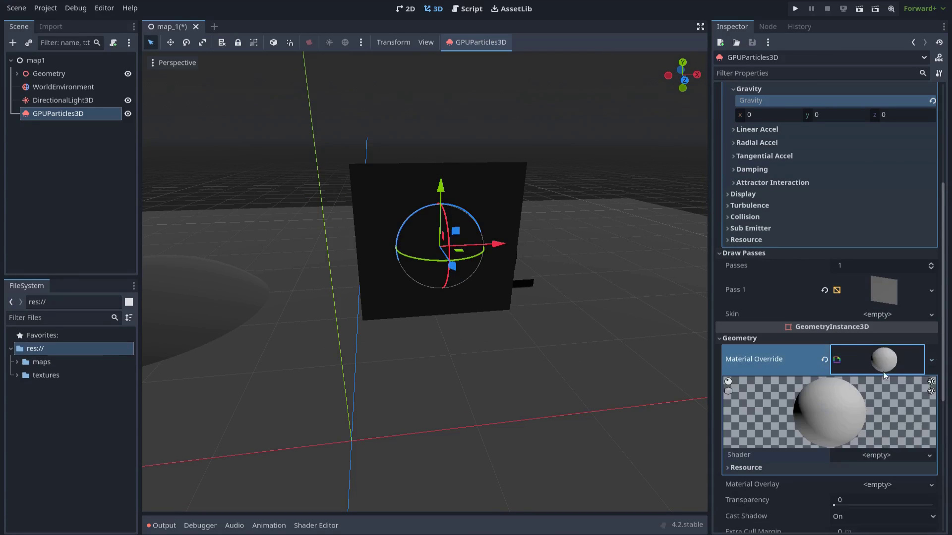
Step: Create a new VisualShader for the material, saved as res://simple_shader.tres
left_click(888, 402)
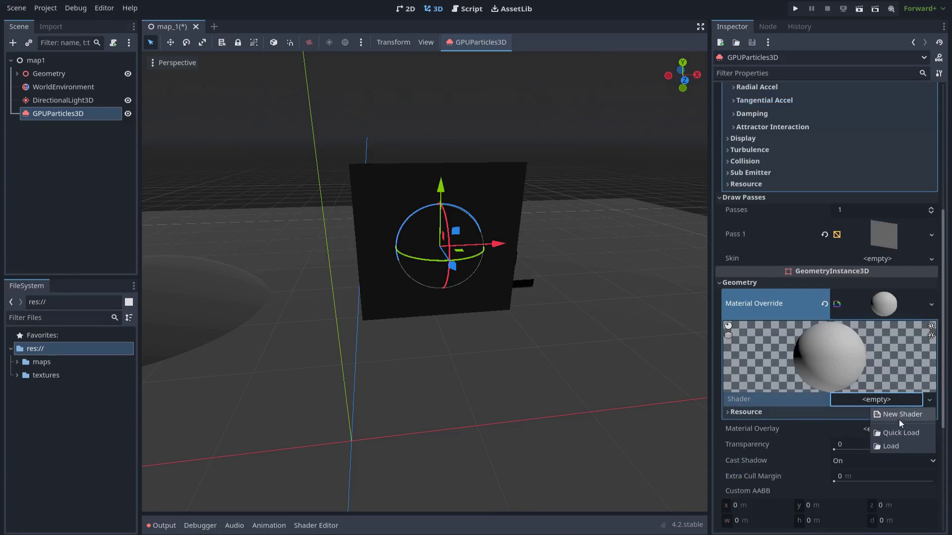
left_click(899, 417)
left_click(477, 210)
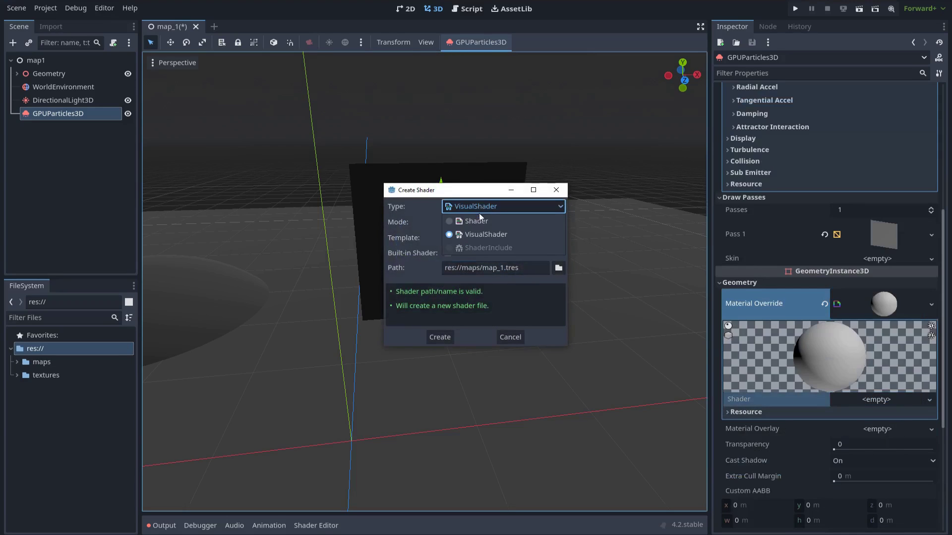
left_click(475, 234)
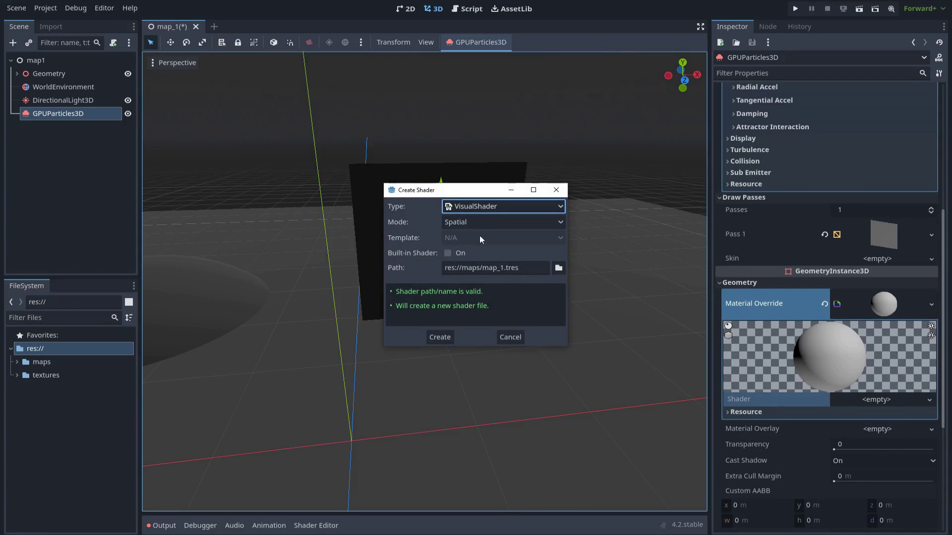
left_click_drag(504, 268, 471, 272)
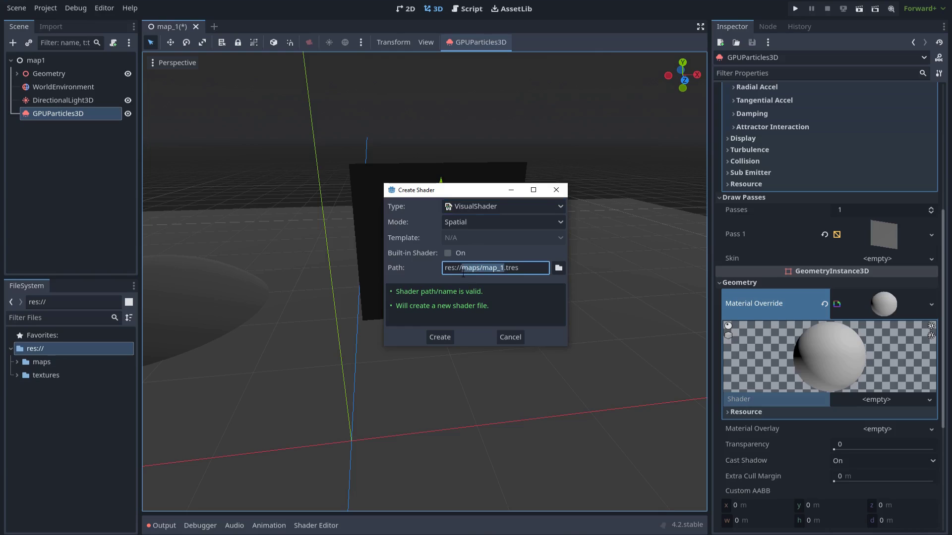
type("simple_shader")
left_click(443, 336)
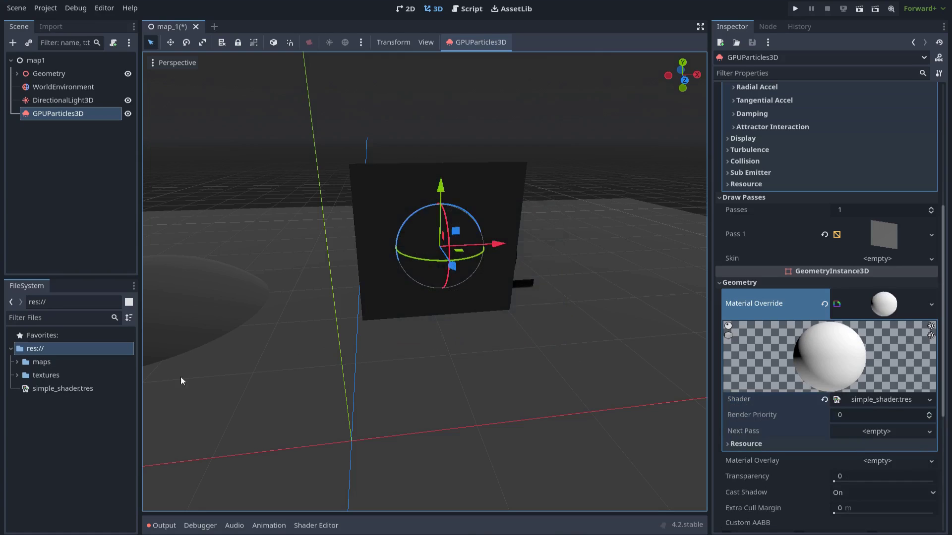
Step: Open simple_shader.tres and enable its Unshaded render flag, checking the flat white quad
double_click(59, 388)
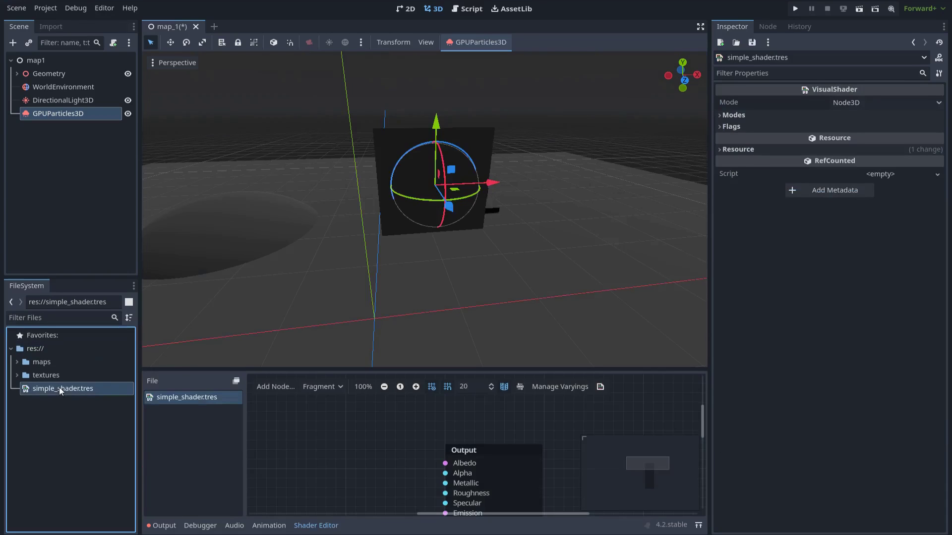
left_click_drag(564, 371, 548, 266)
left_click(504, 284)
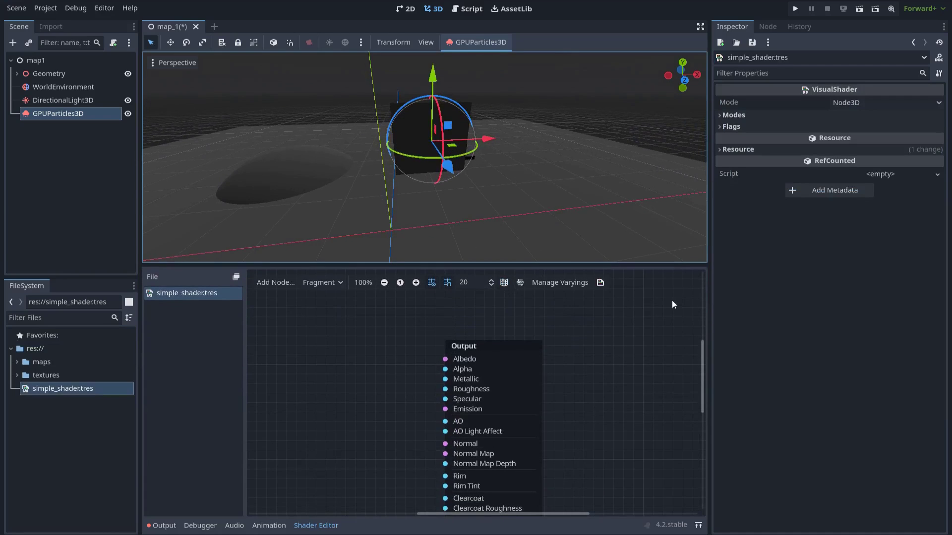
left_click(722, 126)
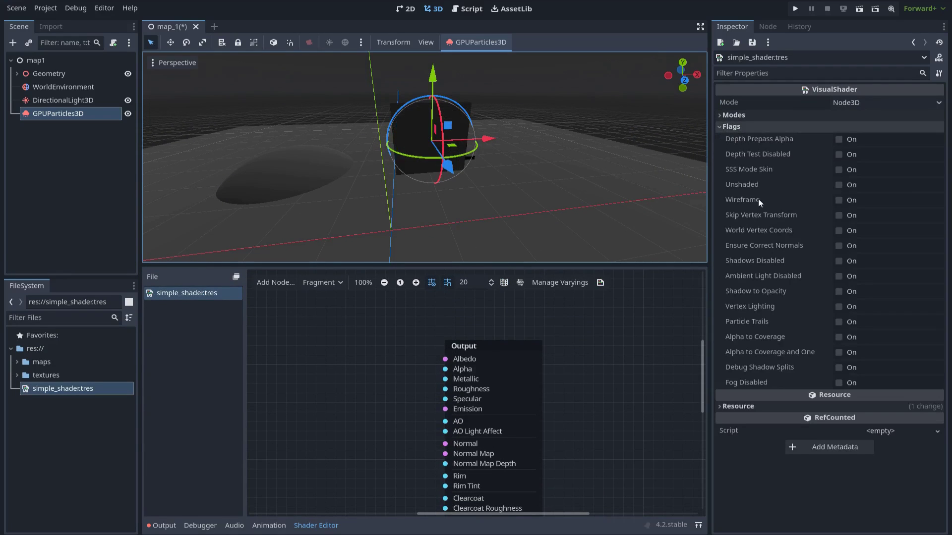
left_click(838, 186)
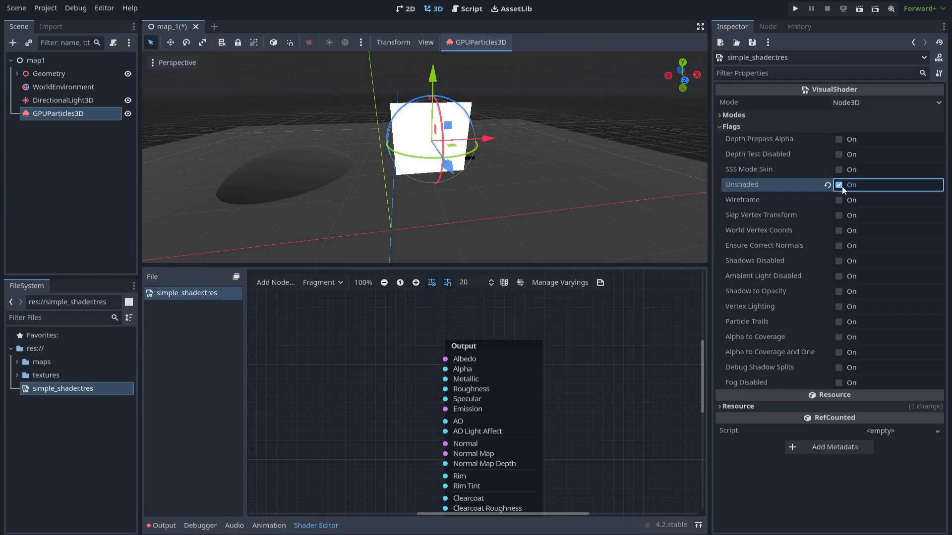
left_click(757, 127)
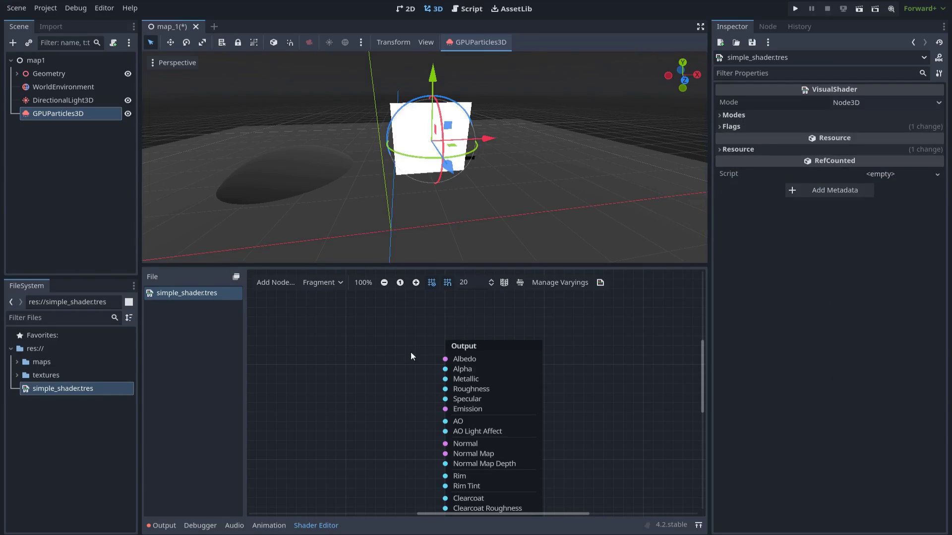
middle_click_drag(411, 352, 438, 328)
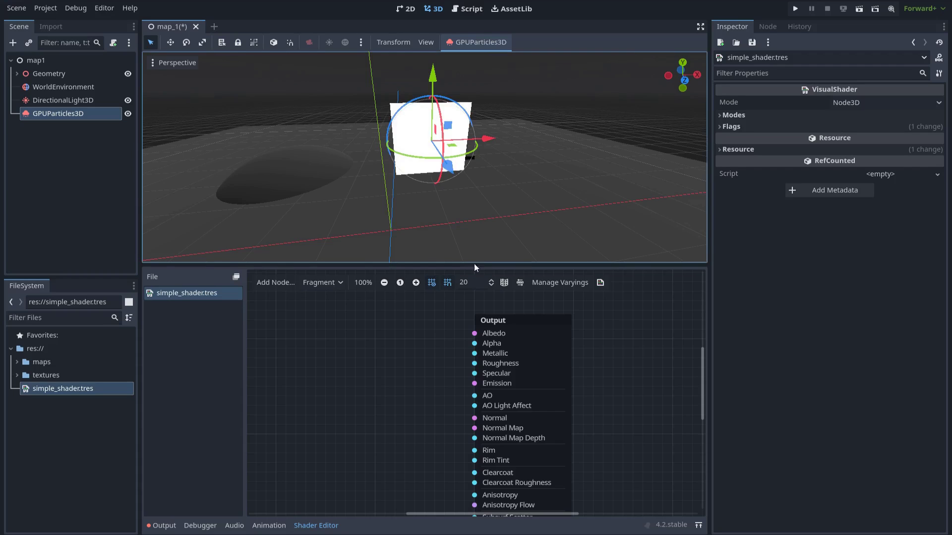
left_click_drag(469, 264, 470, 371)
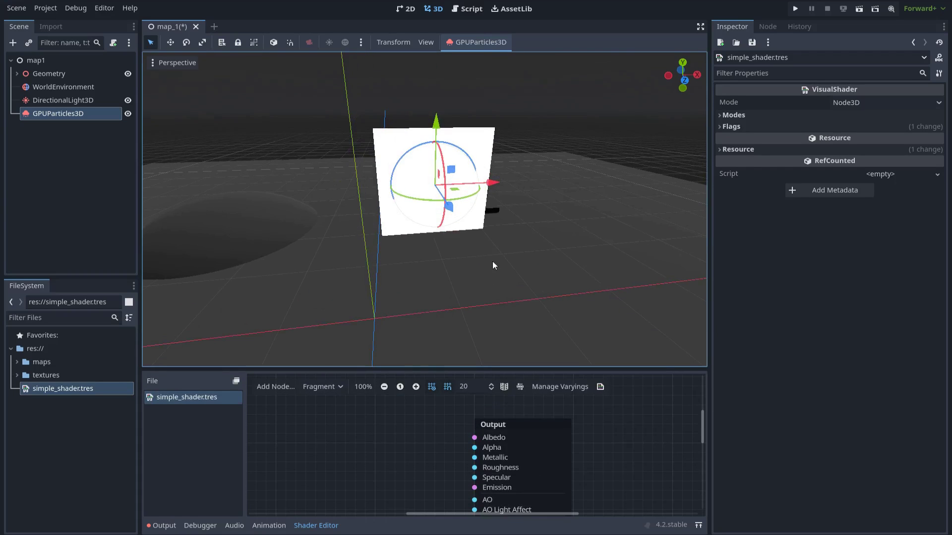
middle_click_drag(494, 266, 469, 368)
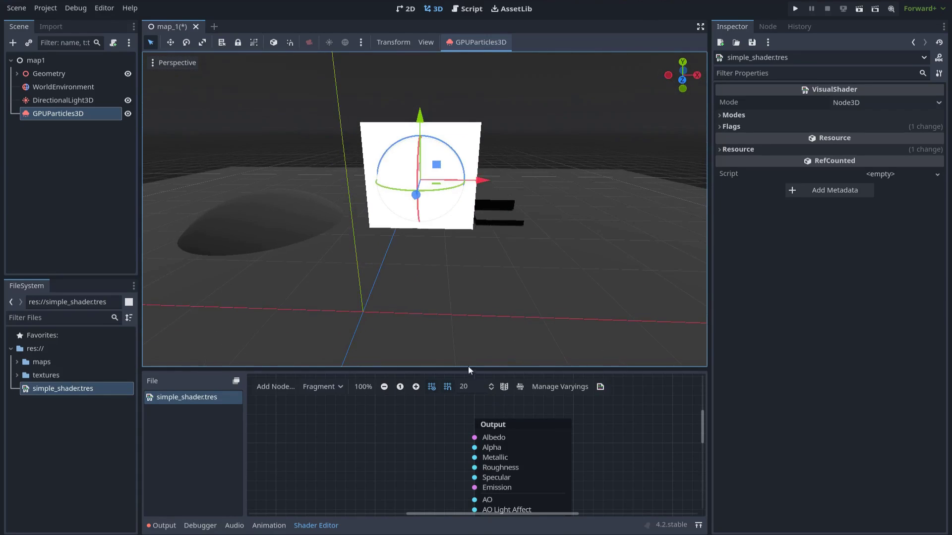
Step: Switch the shader graph to the Vertex stage and add a GetBillboardMatrix node
left_click_drag(468, 349, 468, 254)
left_click(327, 272)
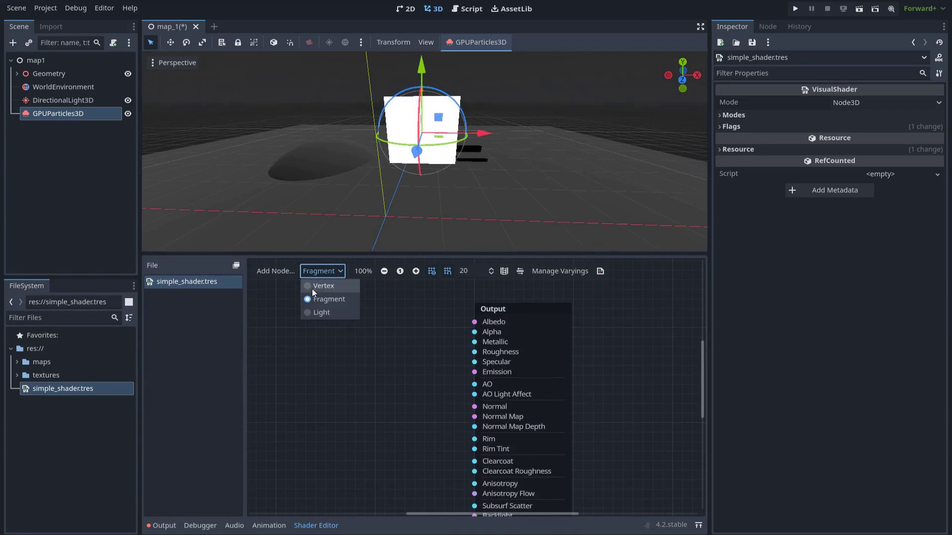
left_click(319, 286)
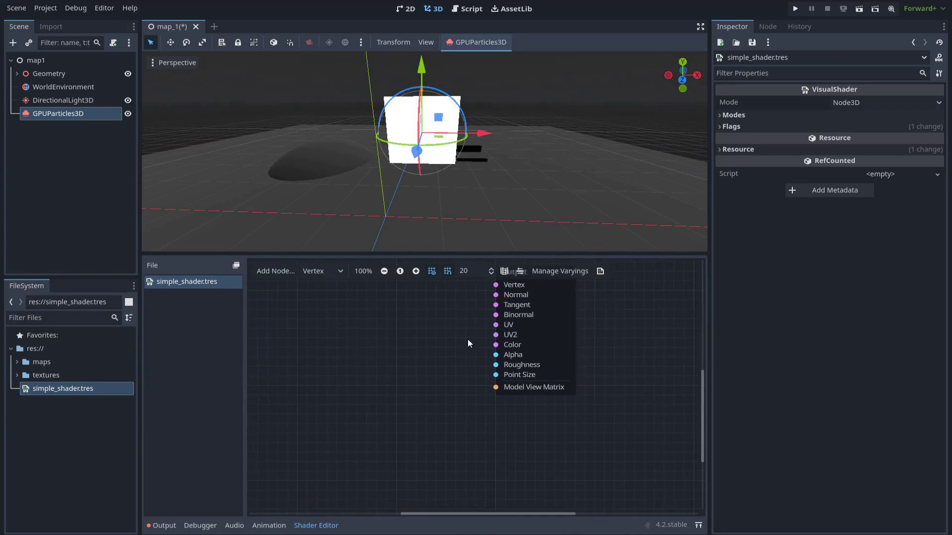
right_click(379, 402)
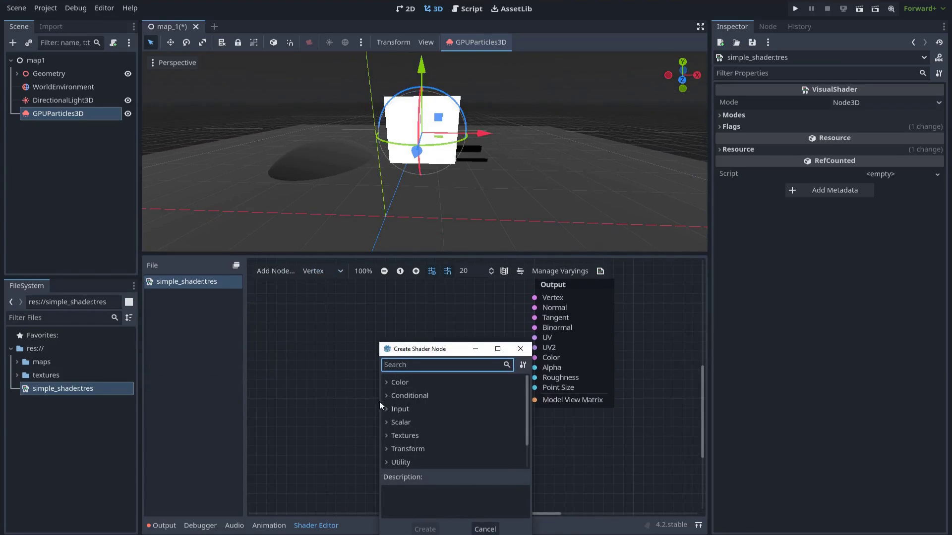
type("bill")
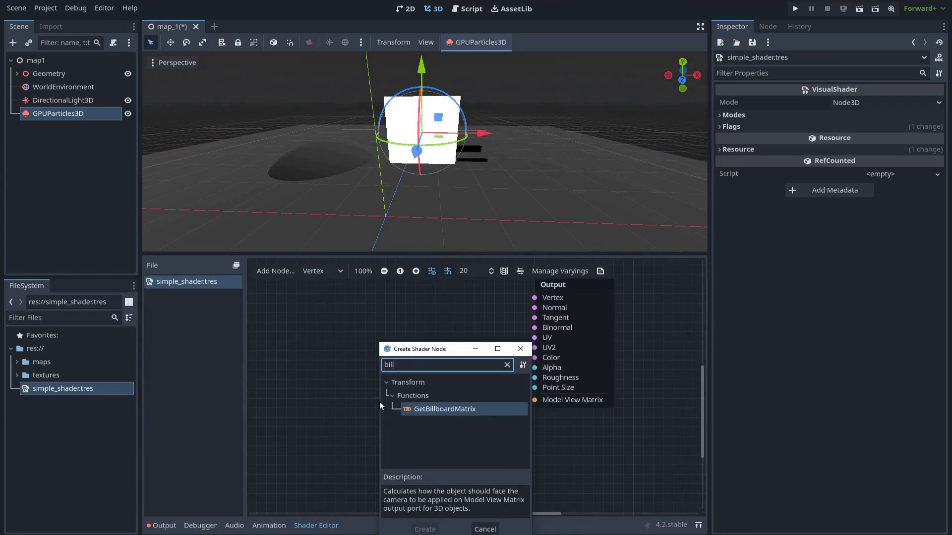
double_click(455, 410)
Step: Set the billboard type to Particles and wire it into Model View Matrix
left_click_drag(459, 405, 433, 401)
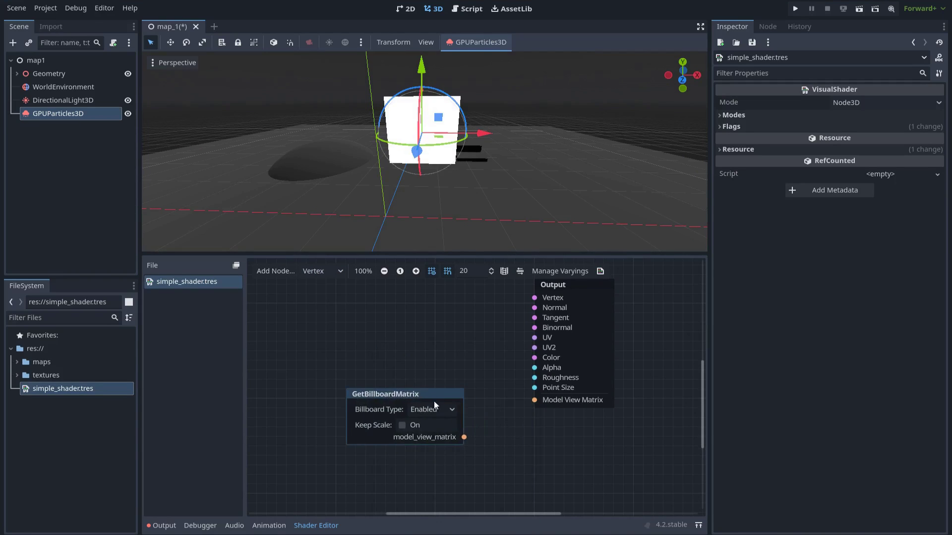
left_click(436, 409)
left_click(446, 465)
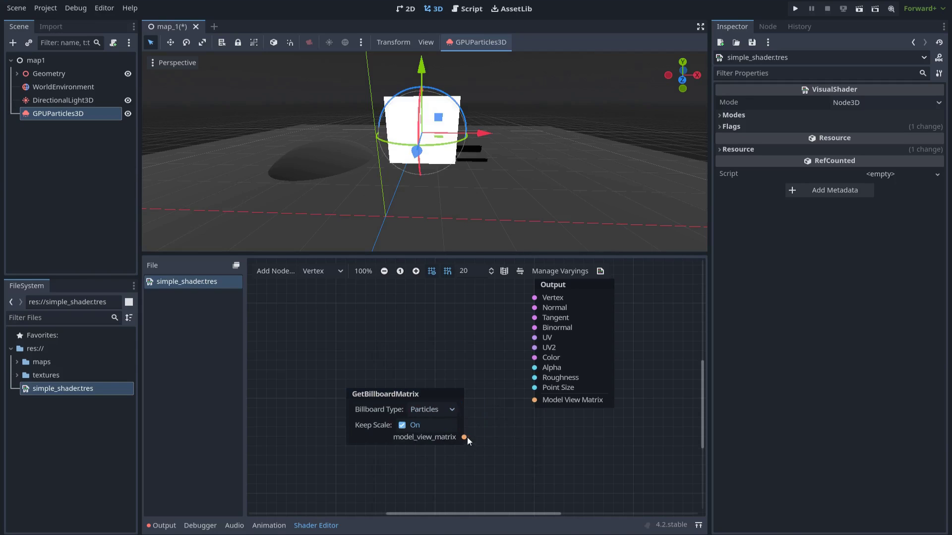
left_click_drag(467, 439, 535, 402)
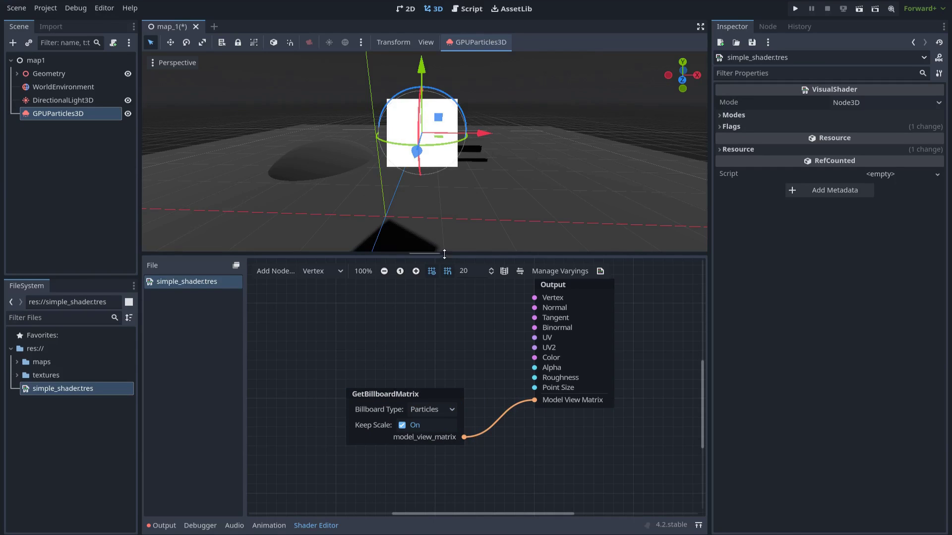
left_click_drag(445, 254, 444, 366)
middle_click_drag(543, 263, 512, 315)
left_click_drag(469, 365, 352, 255)
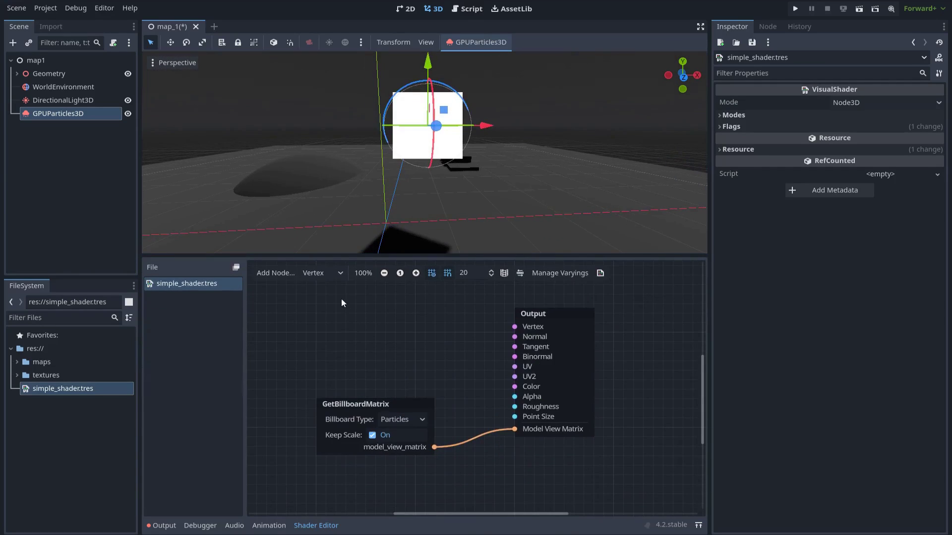
left_click(333, 275)
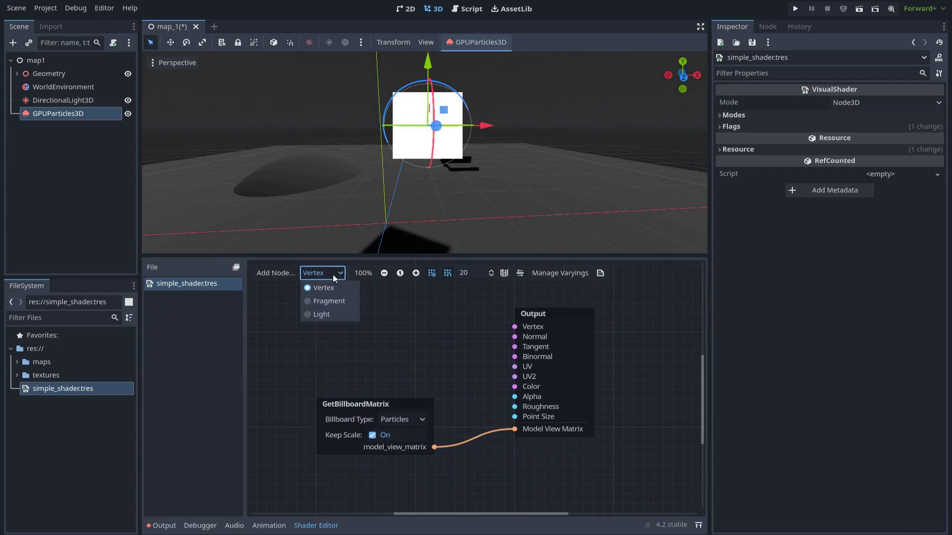
Step: Back in the Fragment stage, add an Input node set to color
left_click(323, 302)
scroll(427, 377, "down", 3)
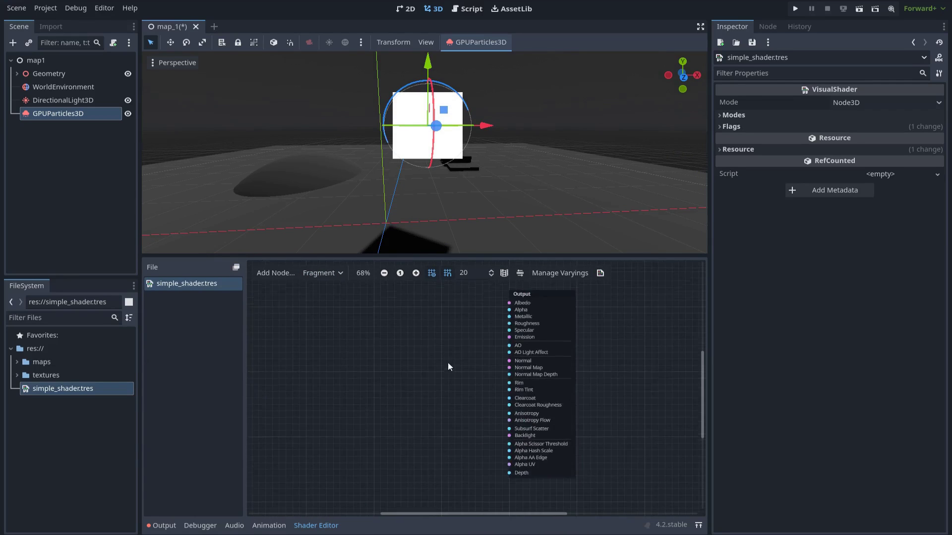
scroll(456, 353, "up", 1)
right_click(415, 317)
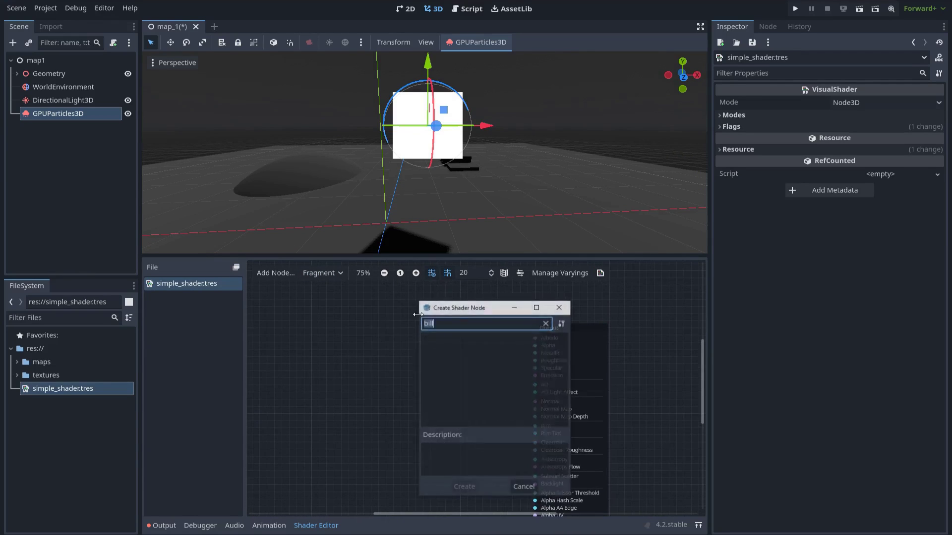
type("color")
scroll(495, 383, "down", 2)
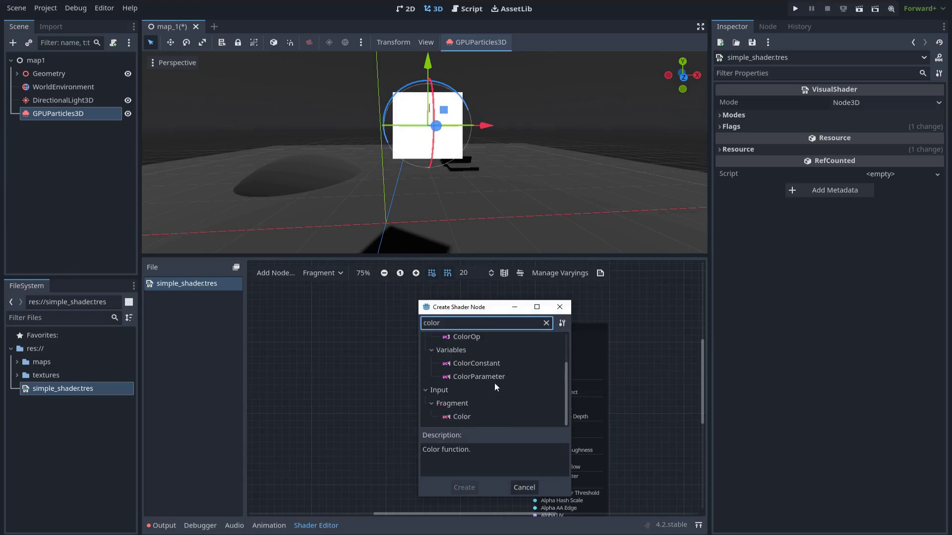
double_click(463, 417)
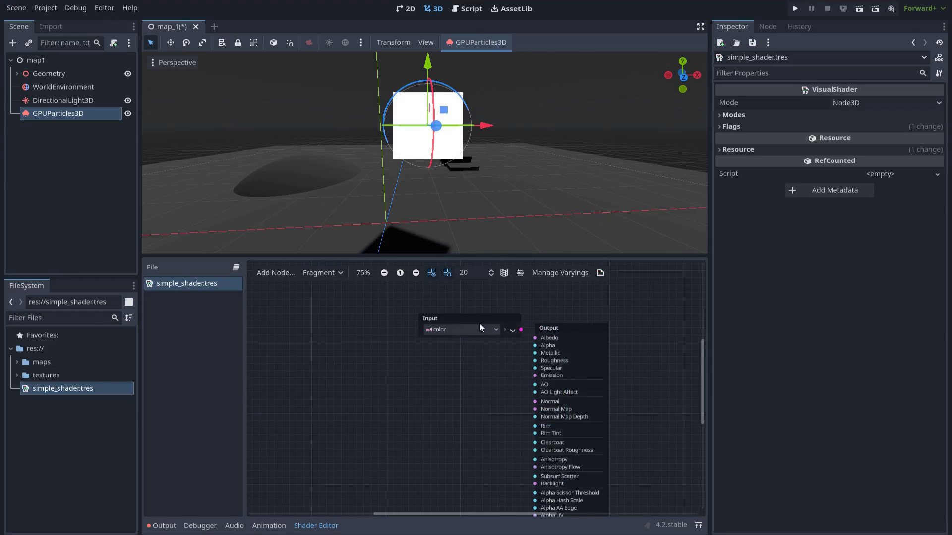
Step: Split the color input into channels and wire its alpha into the Alpha output
left_click_drag(480, 323, 408, 314)
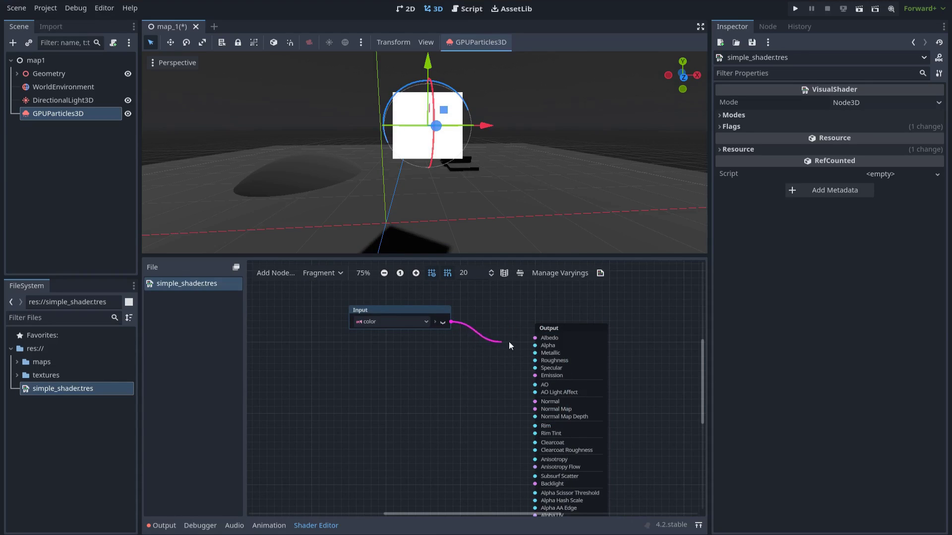
left_click(436, 322)
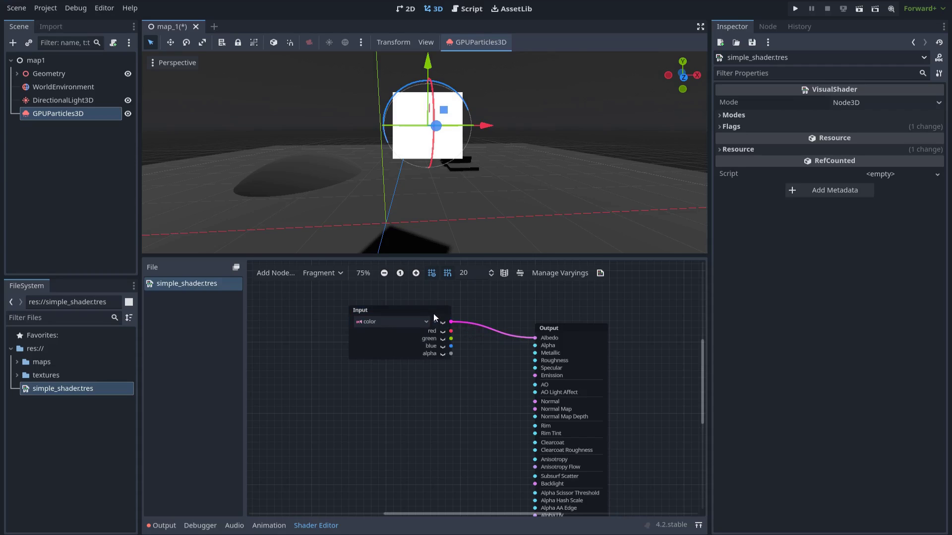
left_click_drag(433, 314, 415, 311)
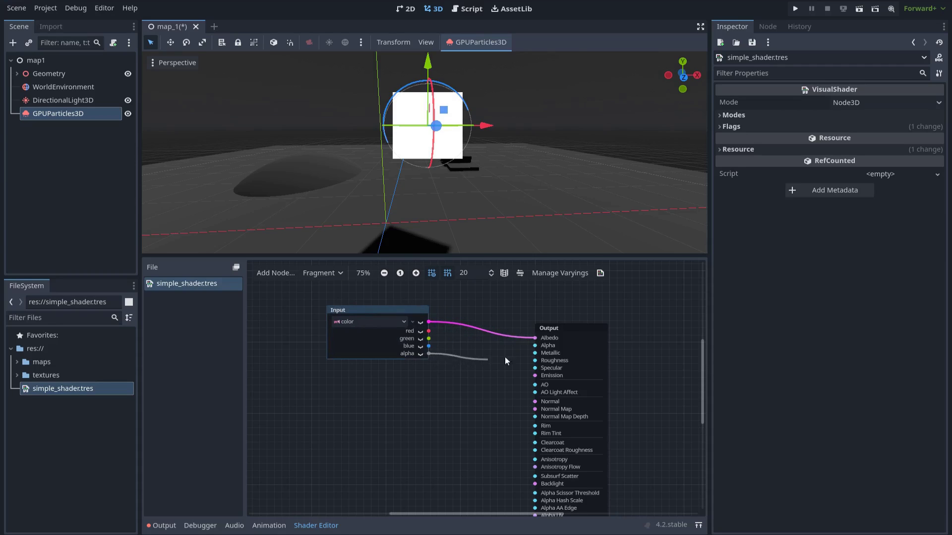
left_click_drag(532, 350, 534, 346)
scroll(484, 381, "left", 5)
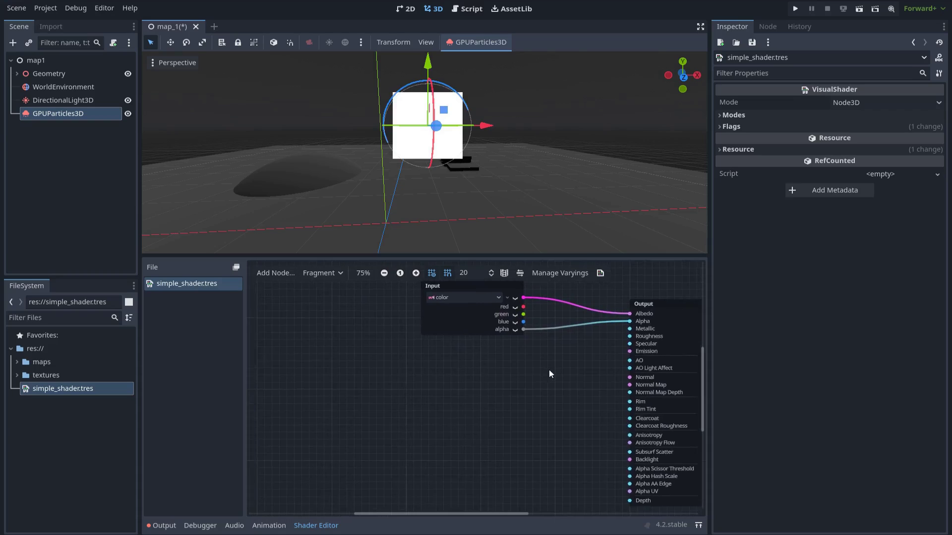
middle_click_drag(413, 403, 400, 395)
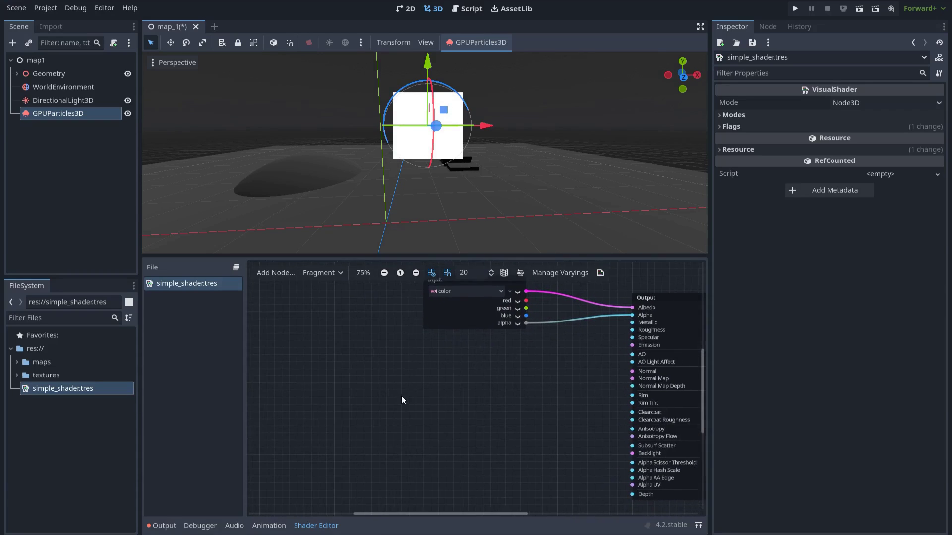
Step: Add a Texture2DParameter named Hit_texture, marked as colour data
right_click(391, 409)
type("textu")
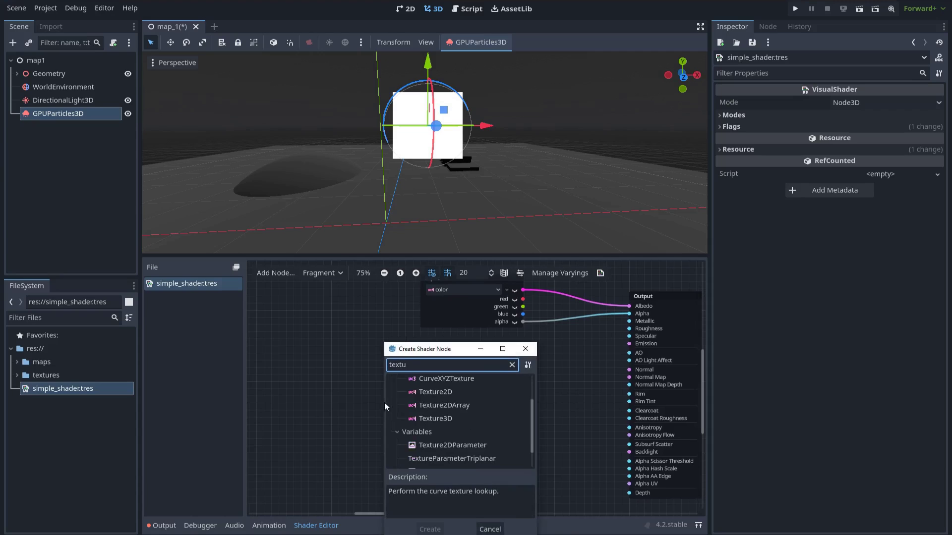
double_click(447, 445)
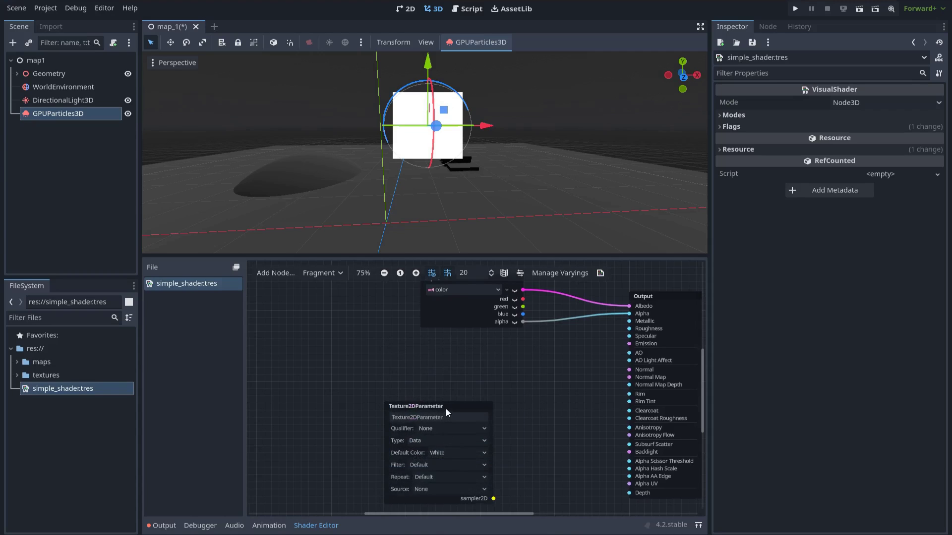
left_click_drag(445, 409, 393, 401)
scroll(404, 383, "up", 1)
left_click(374, 423)
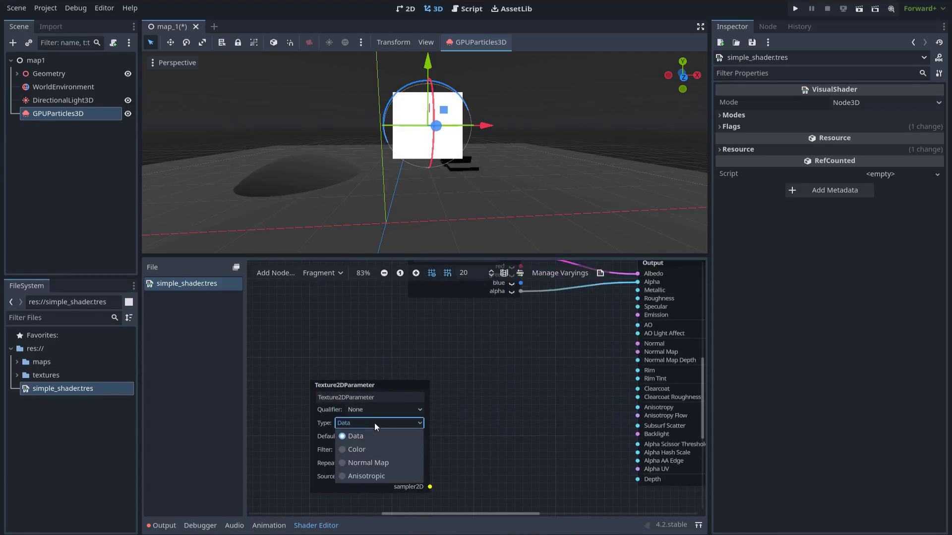
left_click(347, 450)
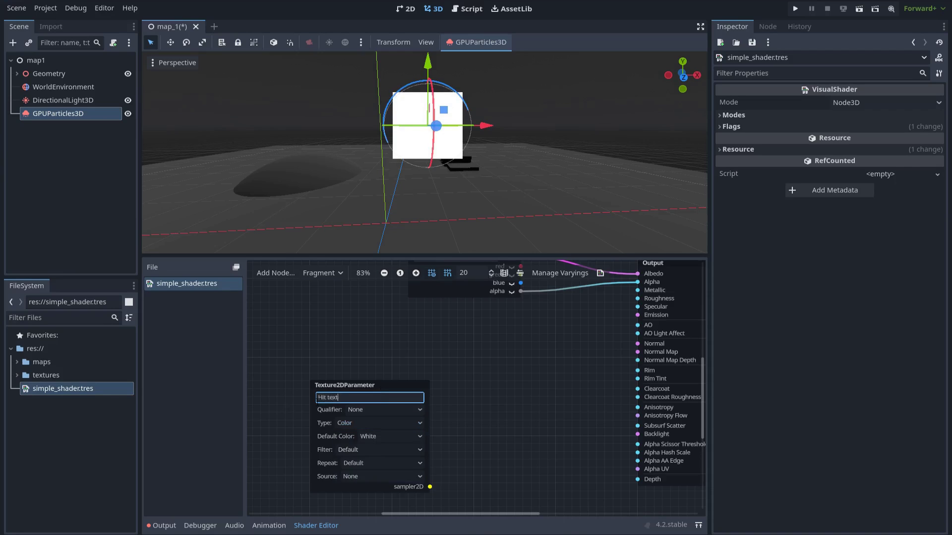
type("ure")
key("Return")
scroll(371, 480, "down", 1)
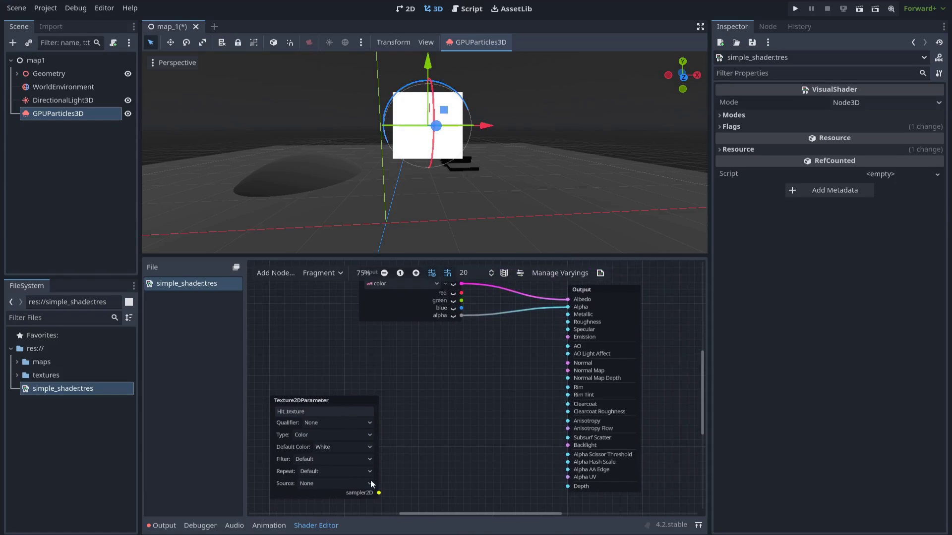
Step: Add a Texture2D node fed by the sampler2D output and set its source option
left_click_drag(435, 406, 444, 377)
double_click(470, 408)
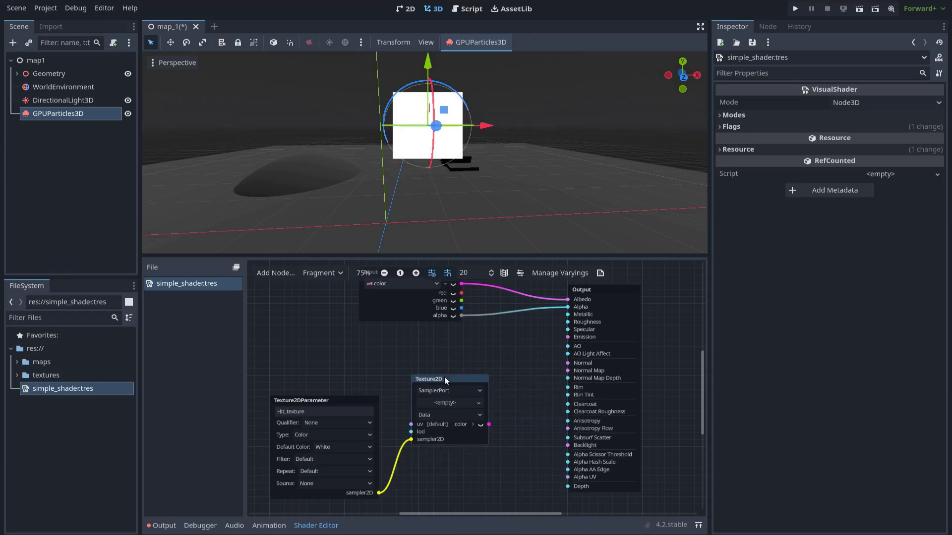
left_click(455, 415)
left_click(445, 432)
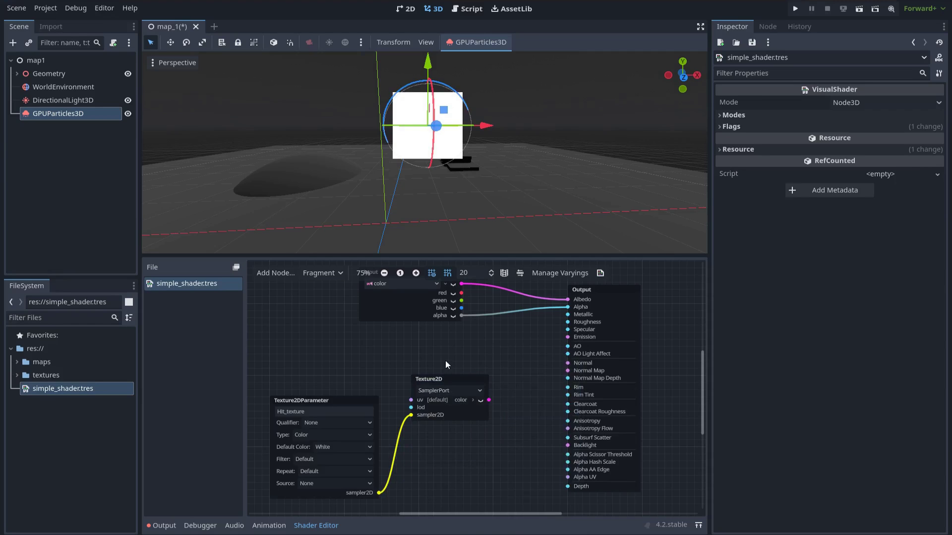
middle_click_drag(446, 361, 377, 403)
left_click_drag(397, 417, 382, 425)
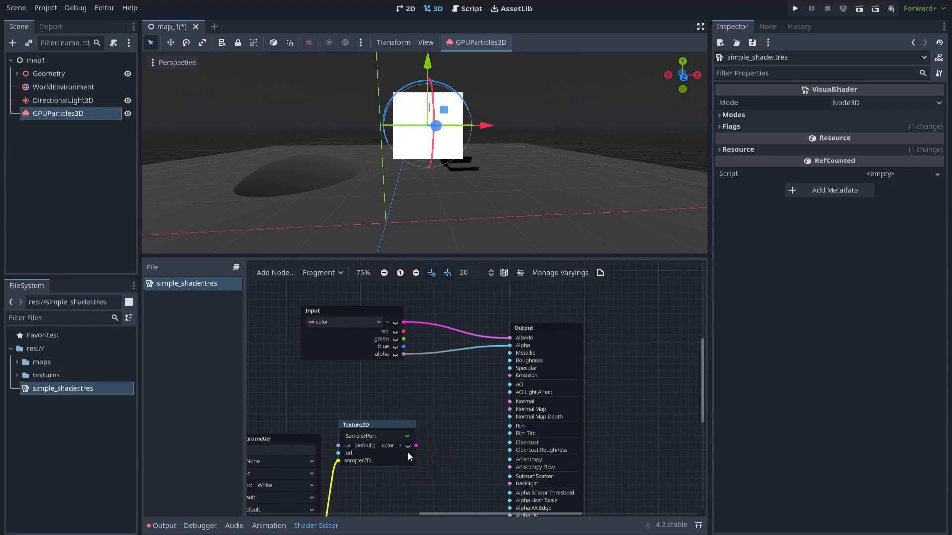
middle_click_drag(386, 421, 366, 383)
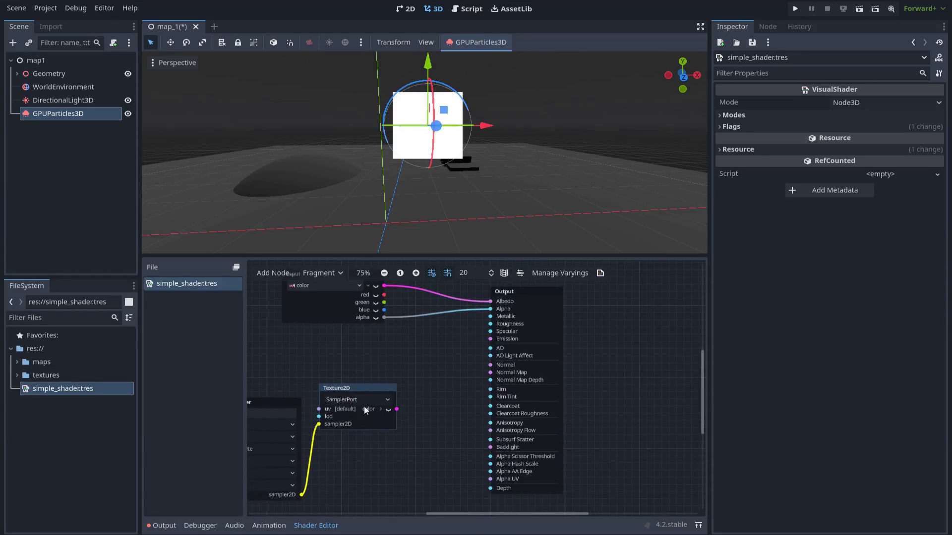
Step: Select T_flare8_vfx.png in the textures folder and split the Texture2D colour into channels
left_click(21, 376)
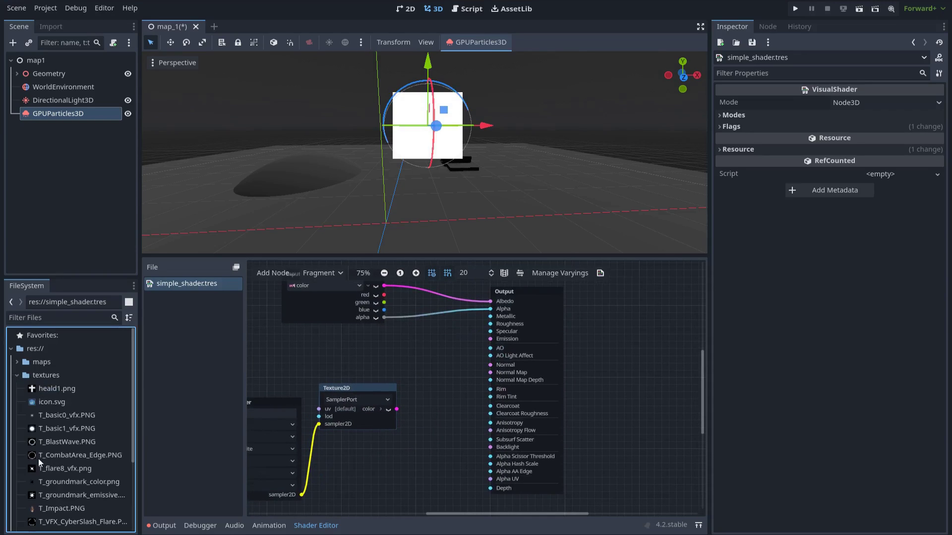
left_click(52, 468)
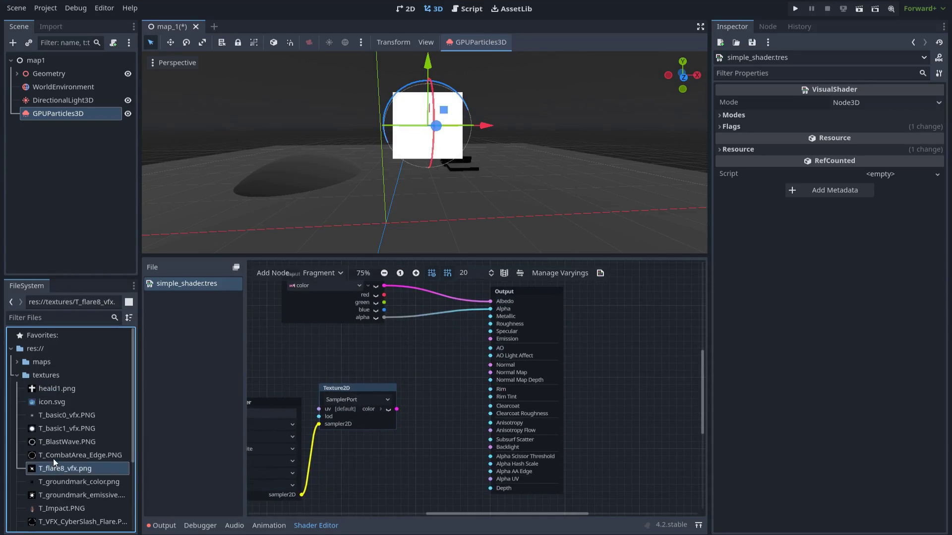
left_click(52, 459)
left_click(50, 468)
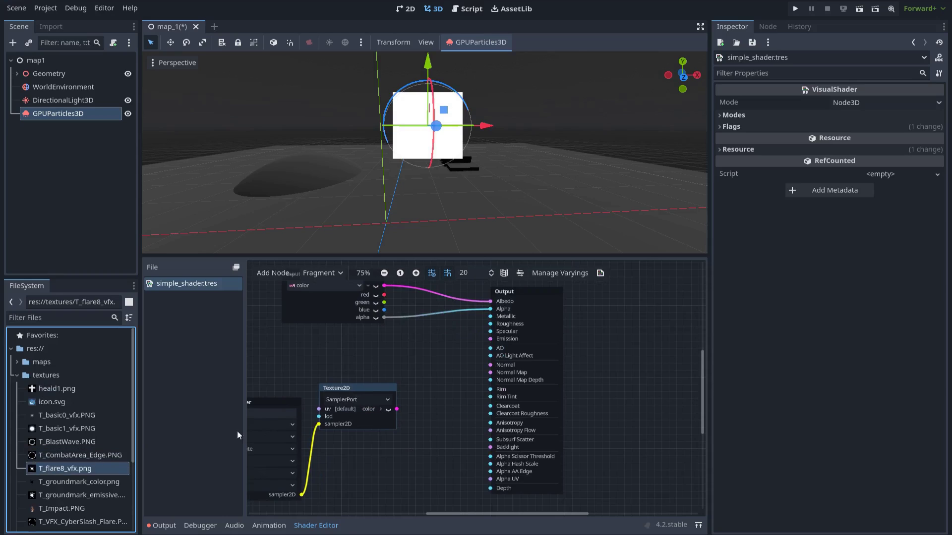
left_click(382, 409)
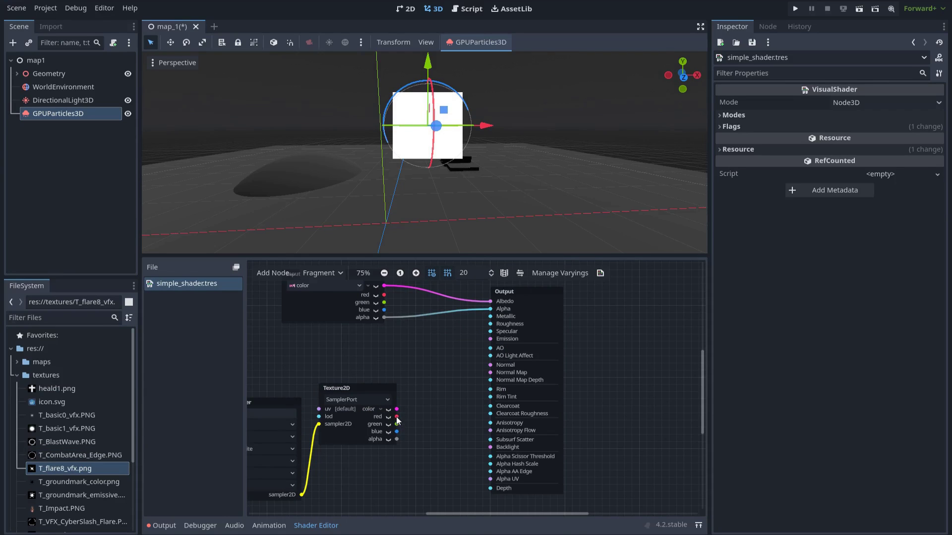
Step: Multiply the texture's red channel by the input alpha and feed the result into Output Alpha
left_click_drag(432, 358, 431, 355)
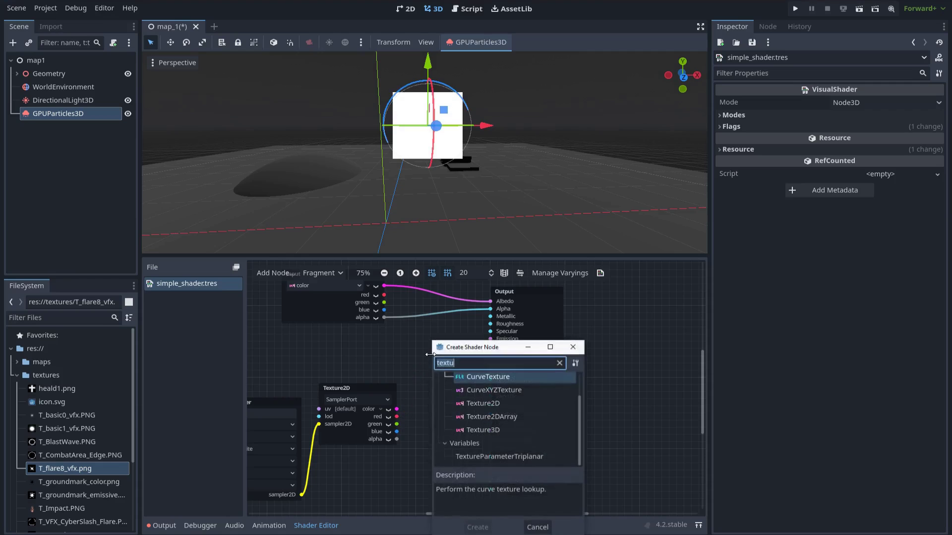
type("multi")
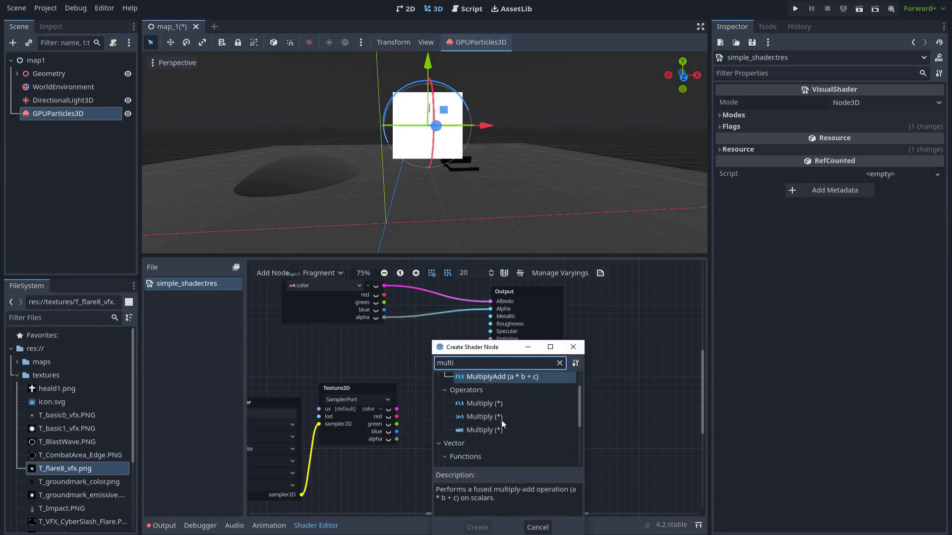
left_click(483, 405)
double_click(484, 404)
scroll(398, 359, "up", 1)
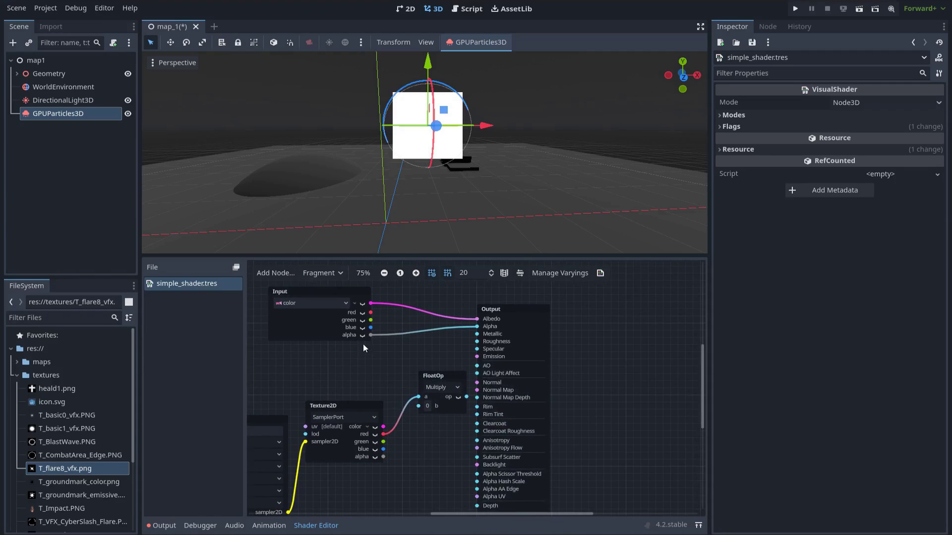
left_click_drag(371, 335, 419, 406)
left_click_drag(505, 314, 550, 311)
left_click_drag(467, 397, 521, 324)
scroll(496, 416, "down", 2)
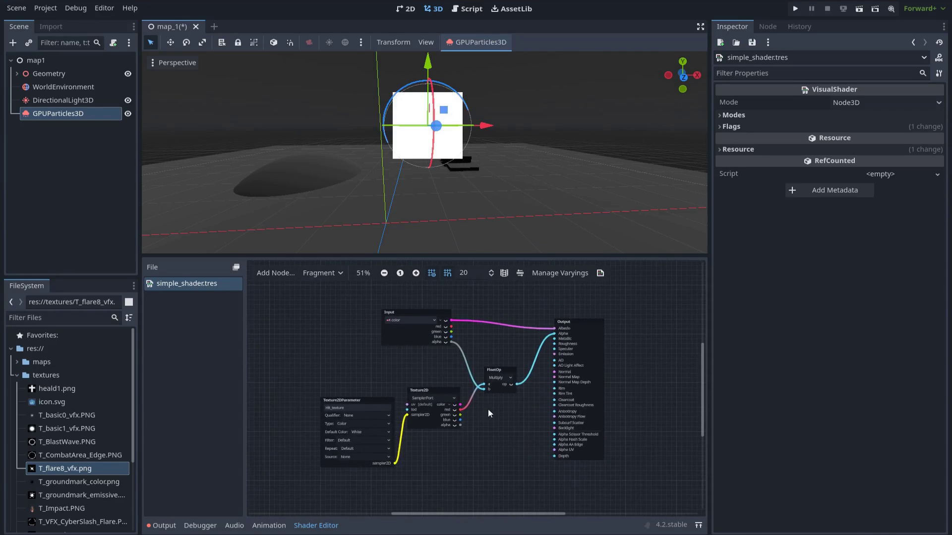
Step: Save the scene and tidy the Input and texture nodes in the graph
key("ctrl+s")
left_click_drag(493, 256, 494, 236)
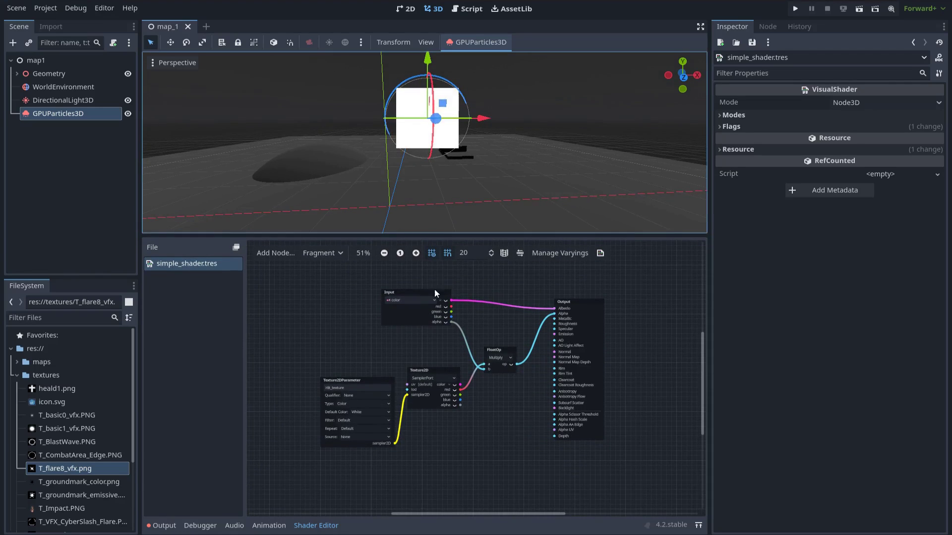
left_click_drag(434, 288, 424, 284)
left_click_drag(416, 351, 362, 407)
left_click(387, 368)
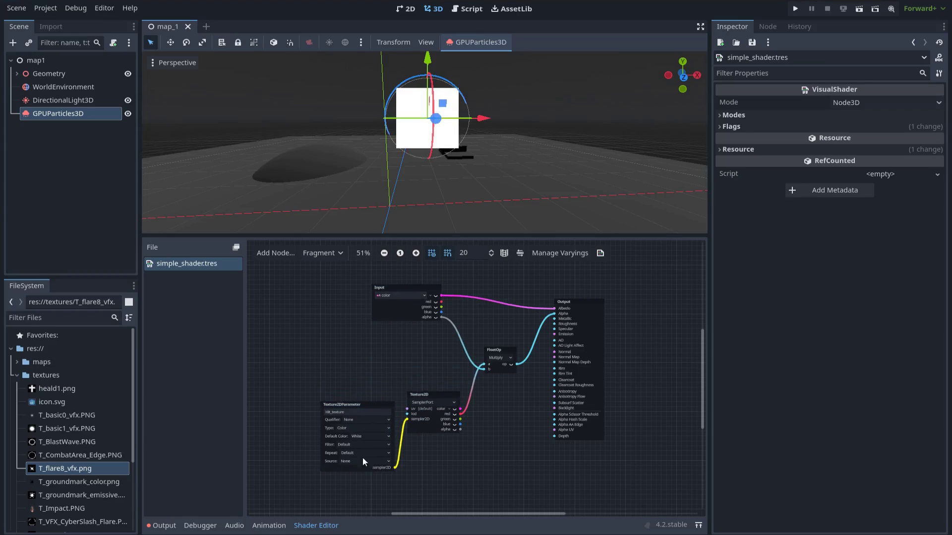
Step: Assign T_flare8_vfx.png to the GPUParticles3D material's Hit Texture shader parameter
left_click(320, 527)
scroll(498, 392, "down", 3)
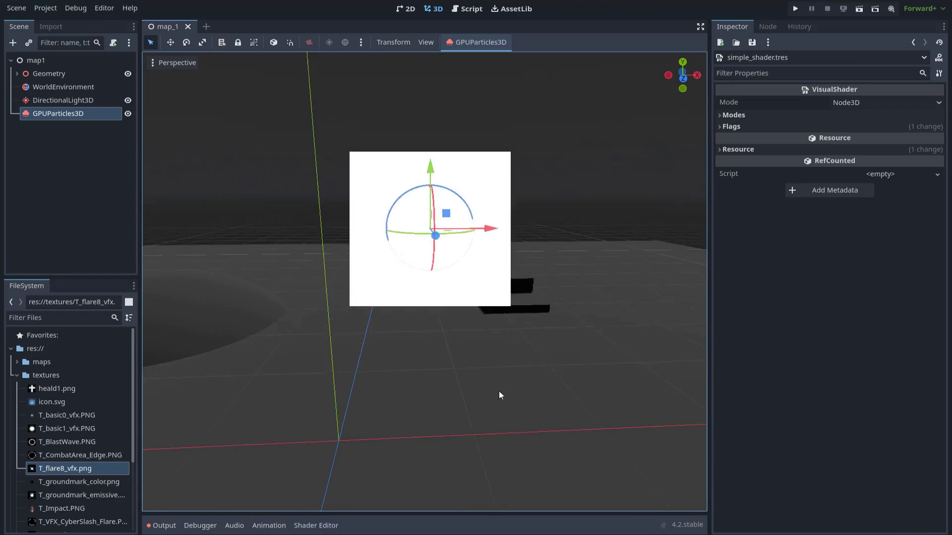
left_click(72, 113)
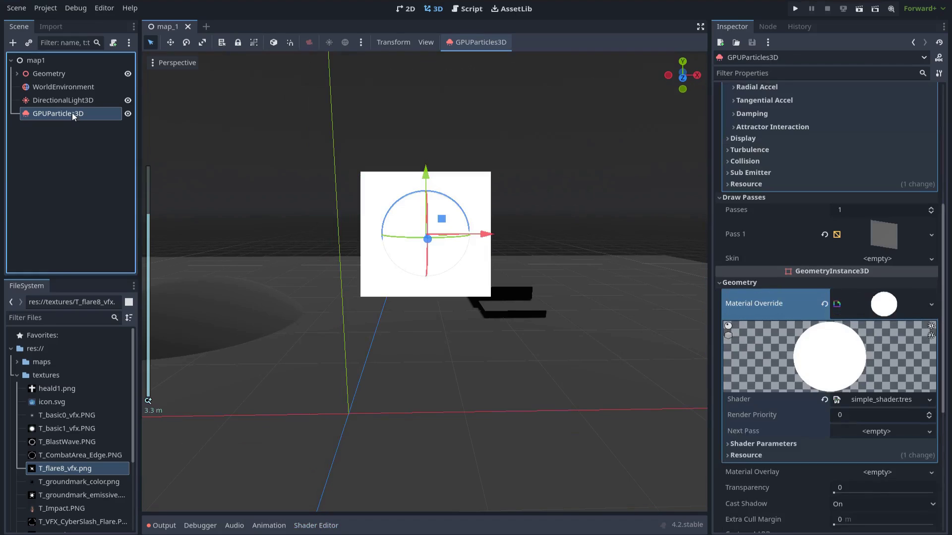
scroll(799, 345, "down", 3)
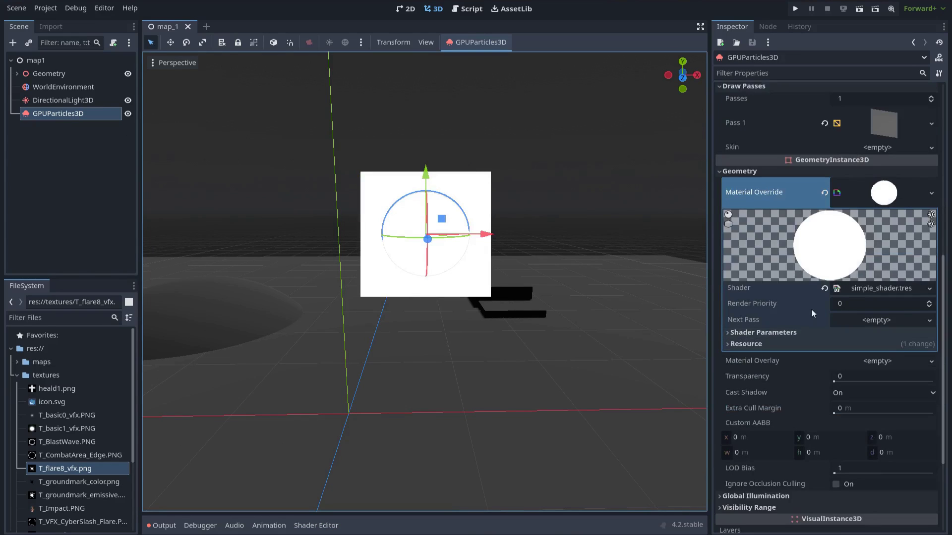
left_click(729, 333)
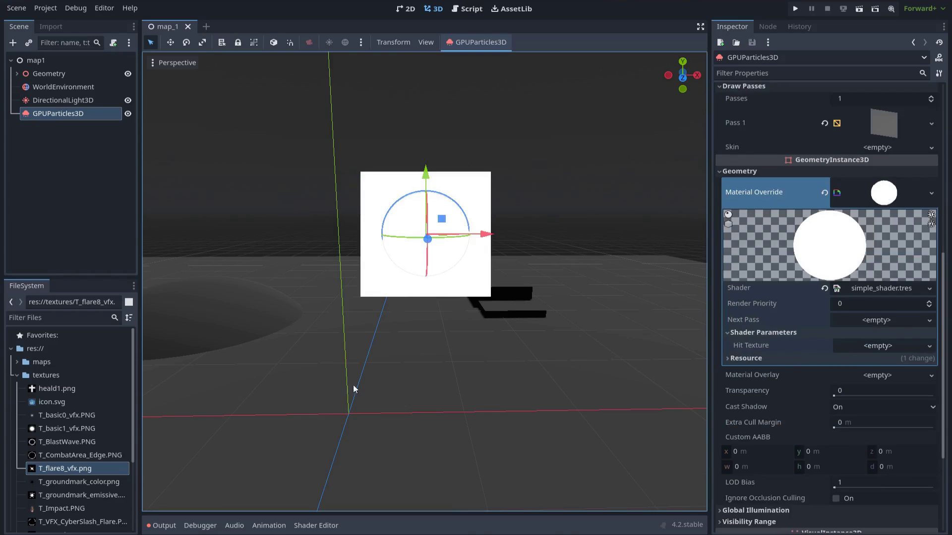
scroll(72, 462, "down", 3)
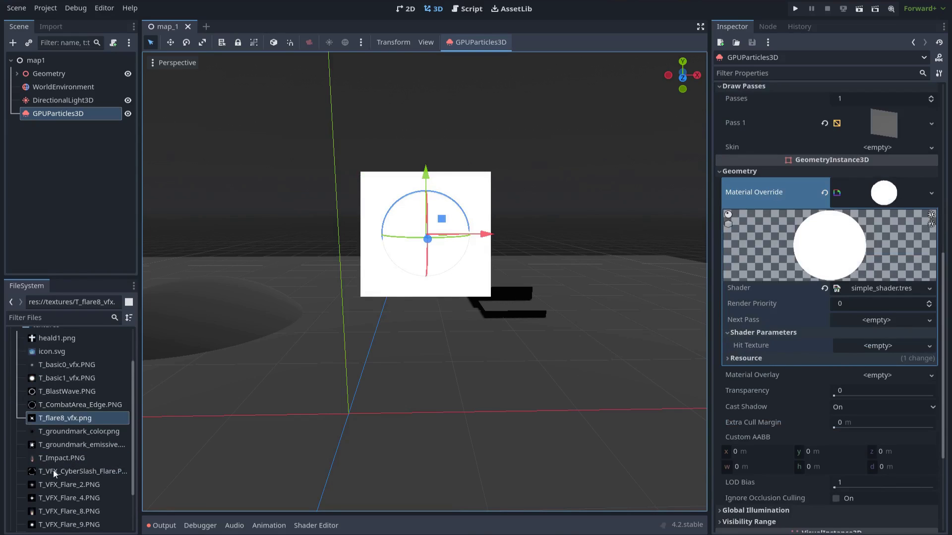
left_click_drag(53, 472, 867, 351)
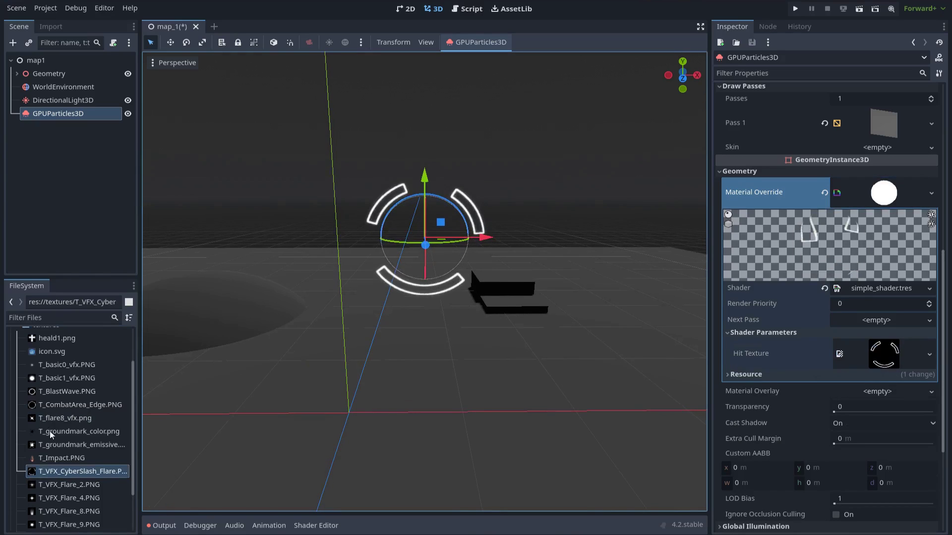
left_click_drag(55, 419, 884, 353)
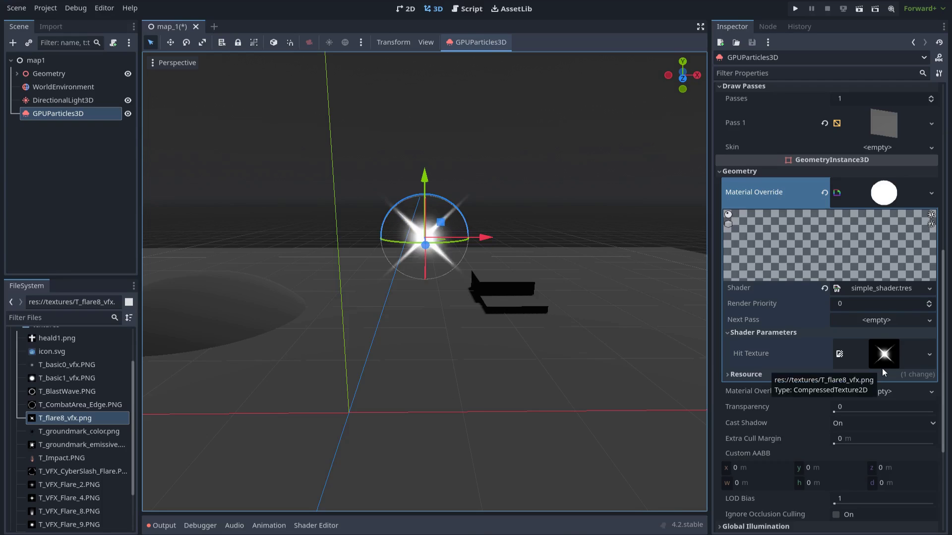
scroll(870, 313, "up", 3)
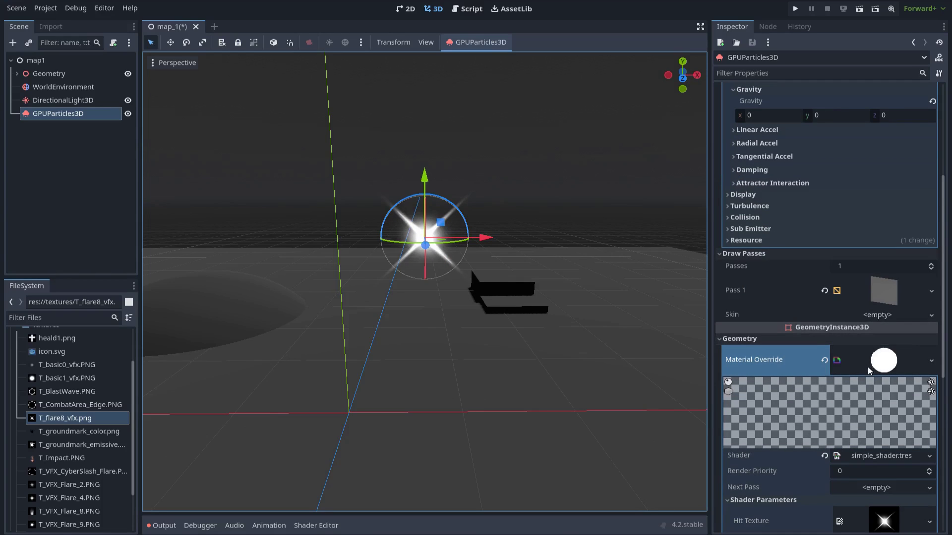
Step: Randomize the flare's spawn Angle from -180 to 180 degrees
scroll(868, 372, "up", 4)
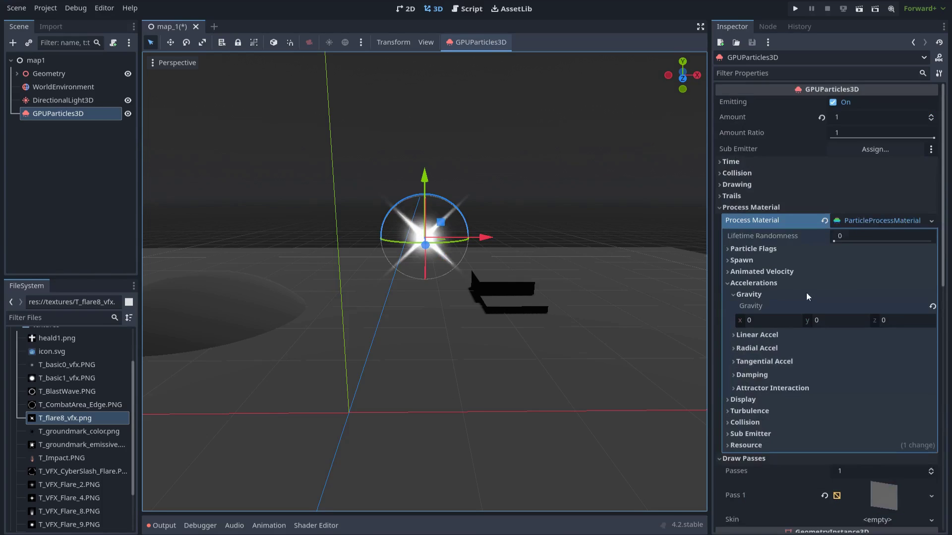
left_click(758, 283)
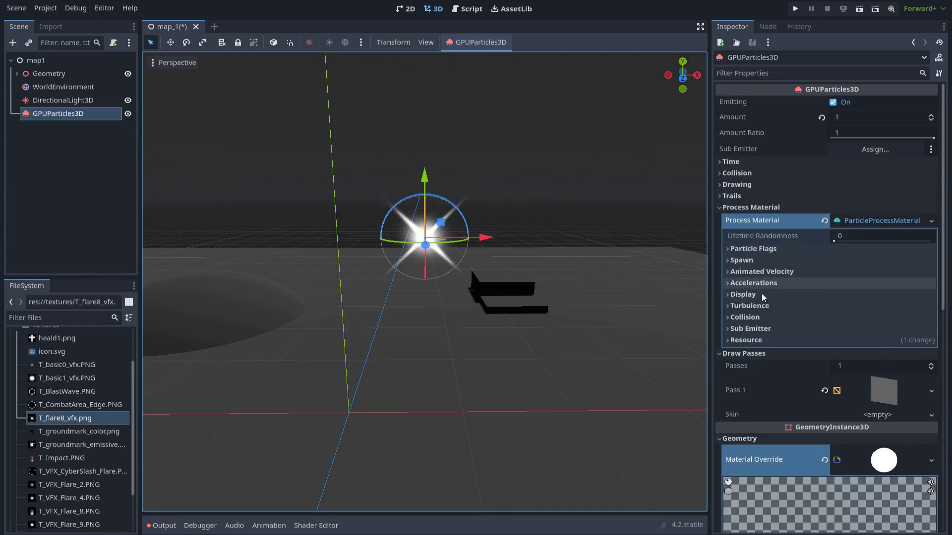
left_click(730, 261)
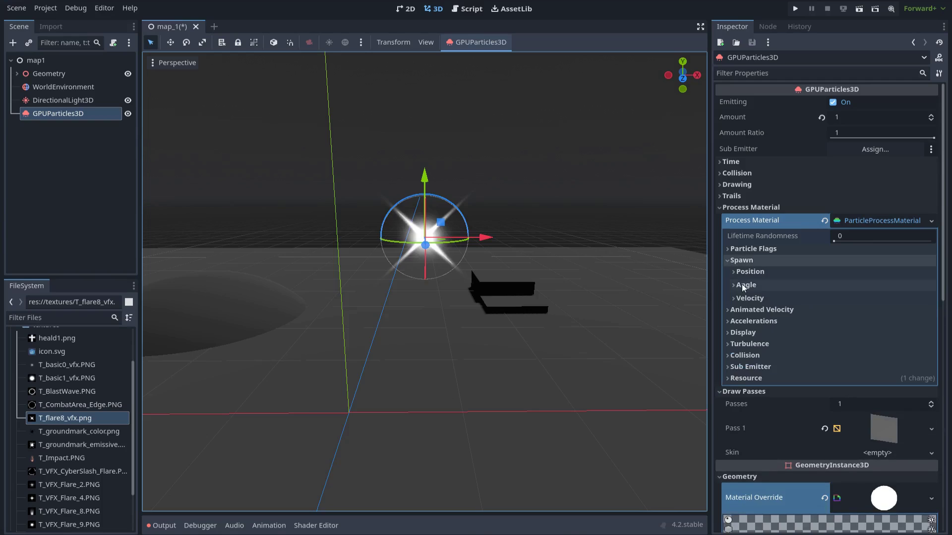
left_click(736, 286)
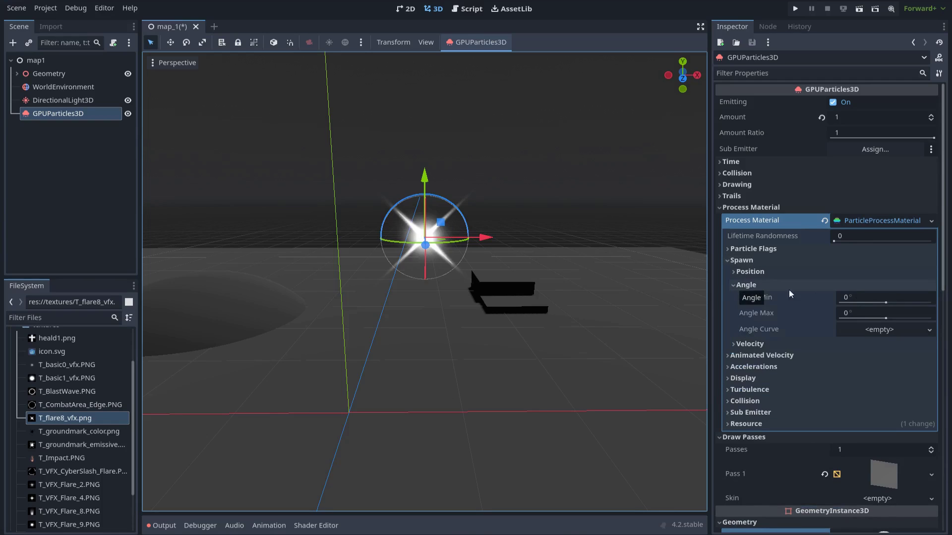
left_click(851, 298)
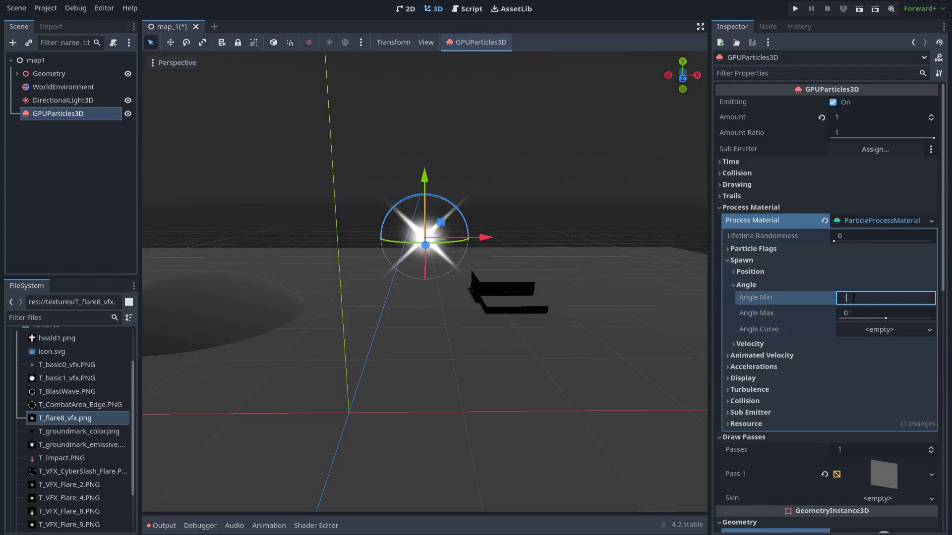
type("-180")
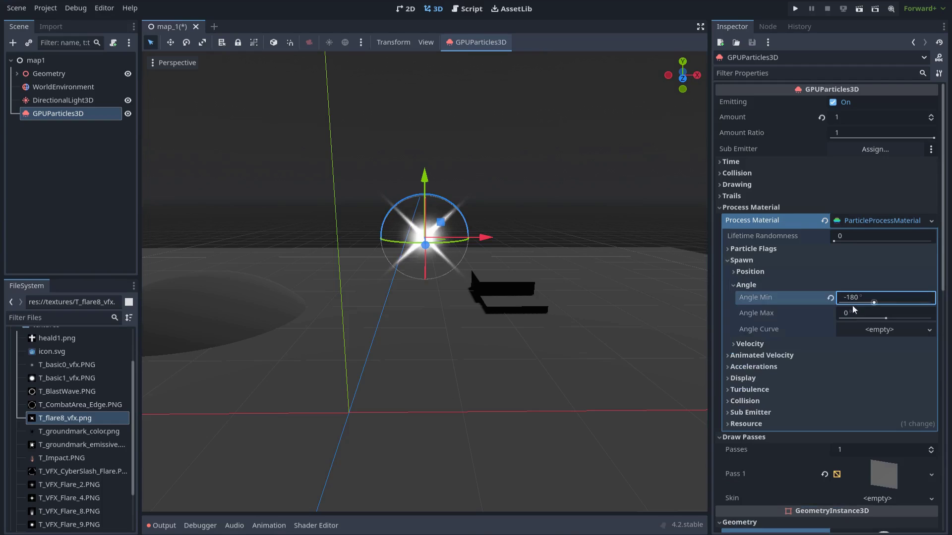
left_click(858, 314)
type("180")
key("Return")
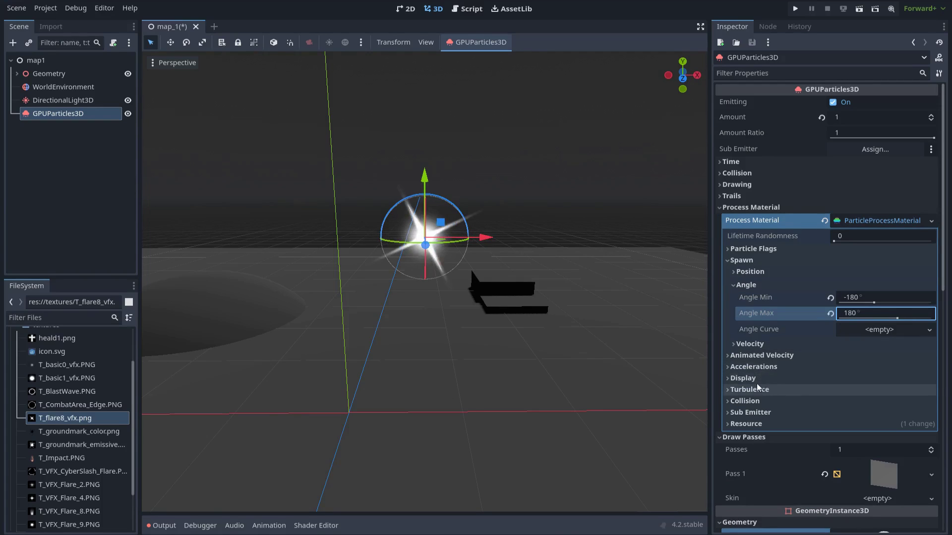
Step: Set the Display Scale Min to 0.8 and Max to 1.5
left_click(729, 379)
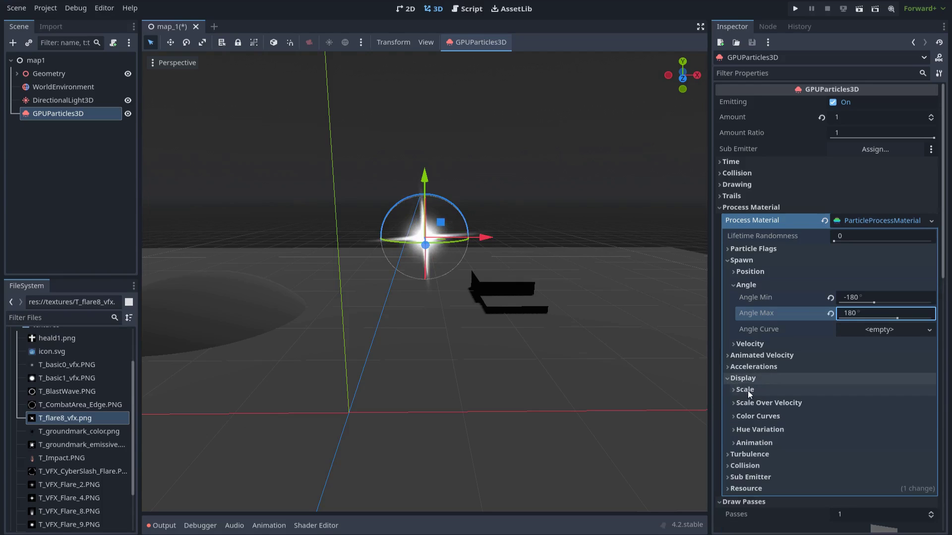
left_click(748, 391)
scroll(771, 385, "down", 3)
left_click(861, 290)
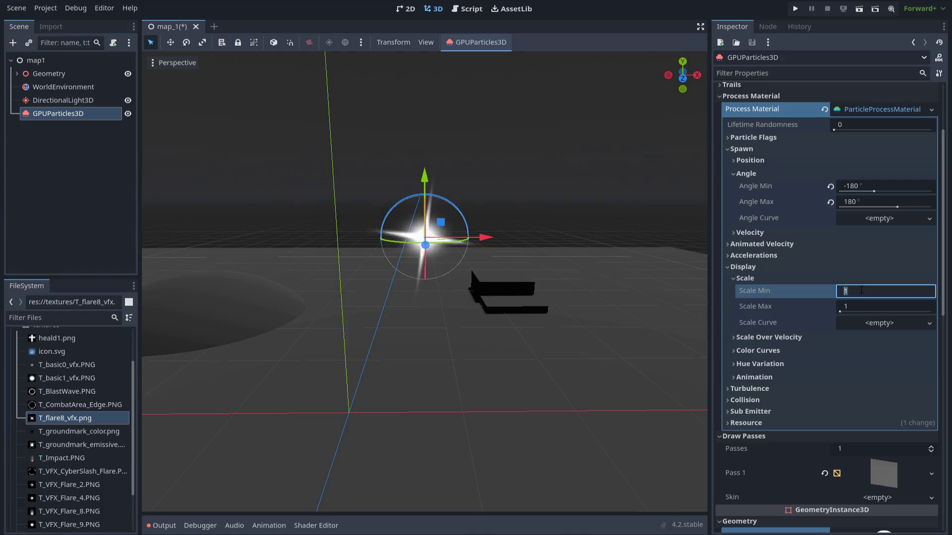
type("0.8")
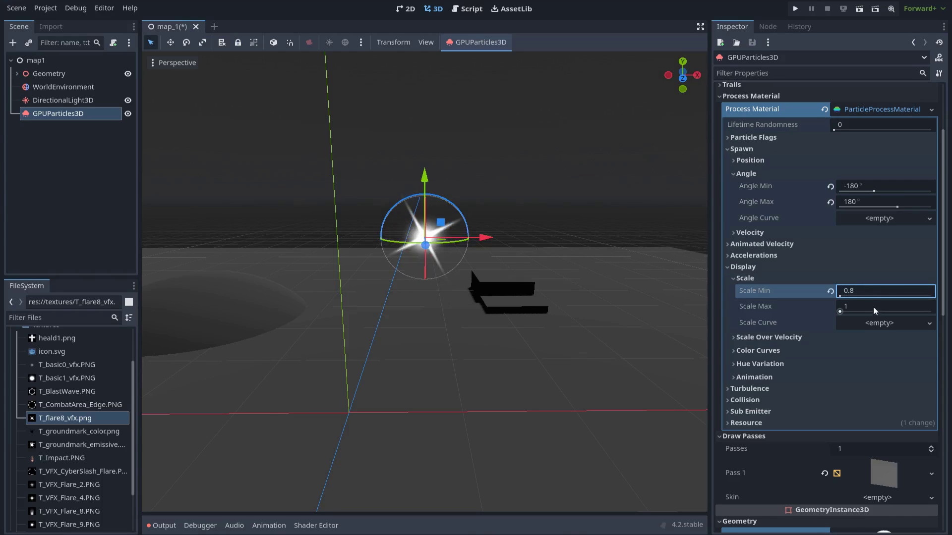
left_click(874, 308)
type("1.5")
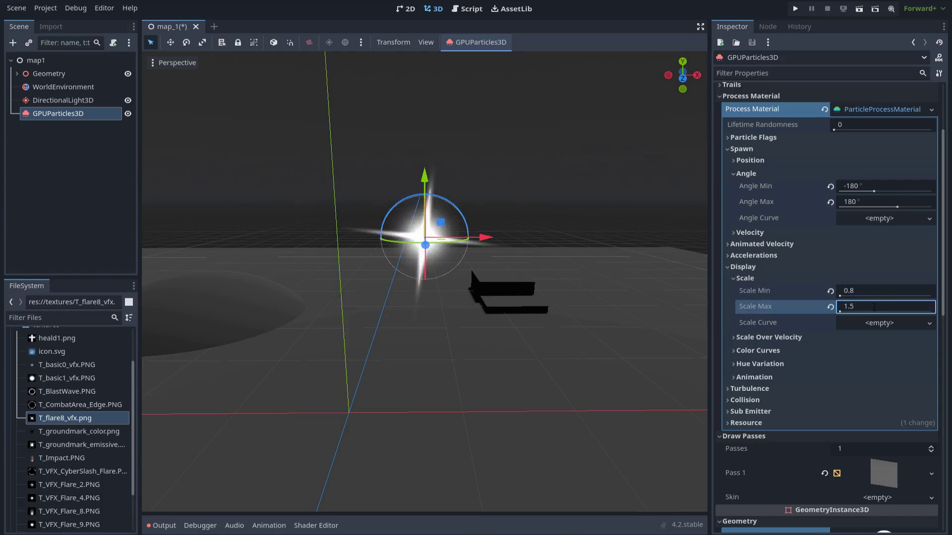
Step: Add a CurveTexture Scale Curve and drag its right endpoint to 0 so particles shrink
left_click(868, 323)
left_click(869, 336)
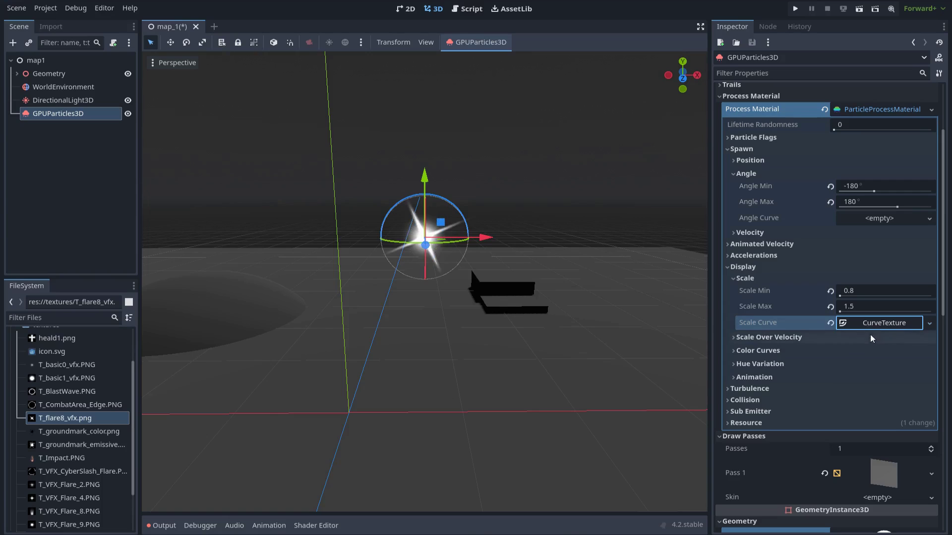
left_click(877, 321)
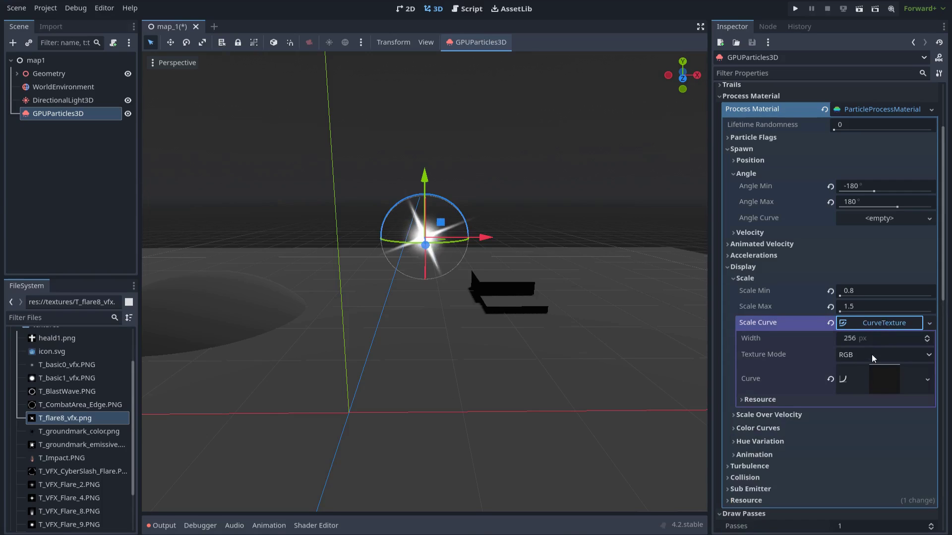
left_click(886, 379)
scroll(884, 383, "down", 5)
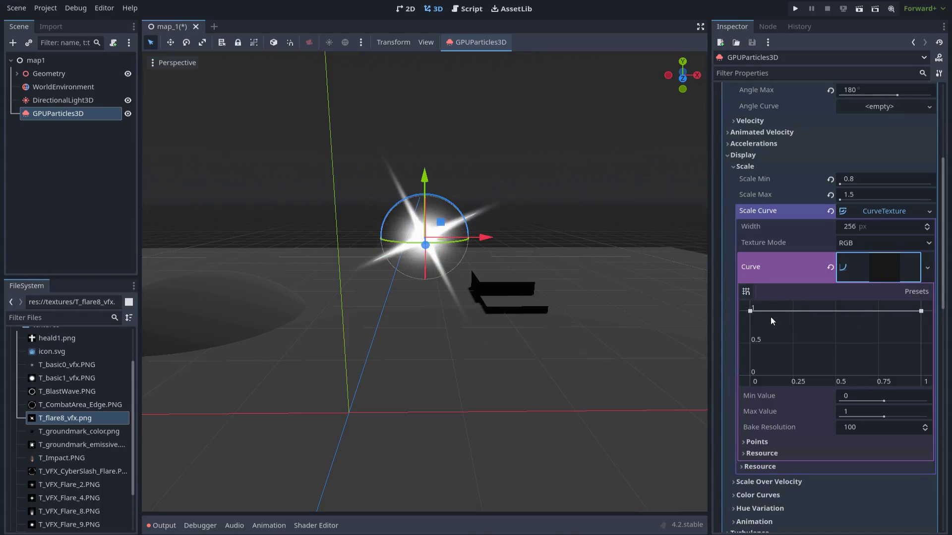
left_click(750, 311)
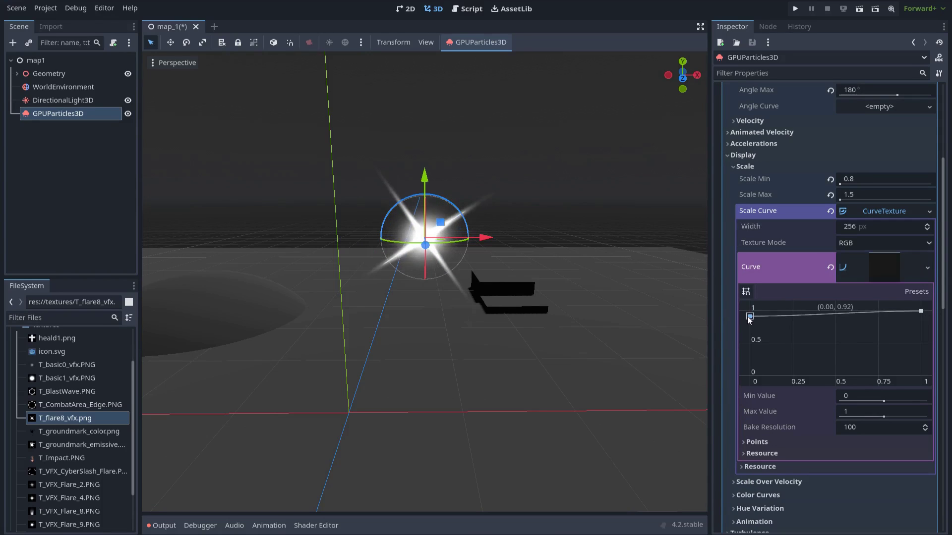
left_click(921, 311)
left_click_drag(924, 323, 922, 380)
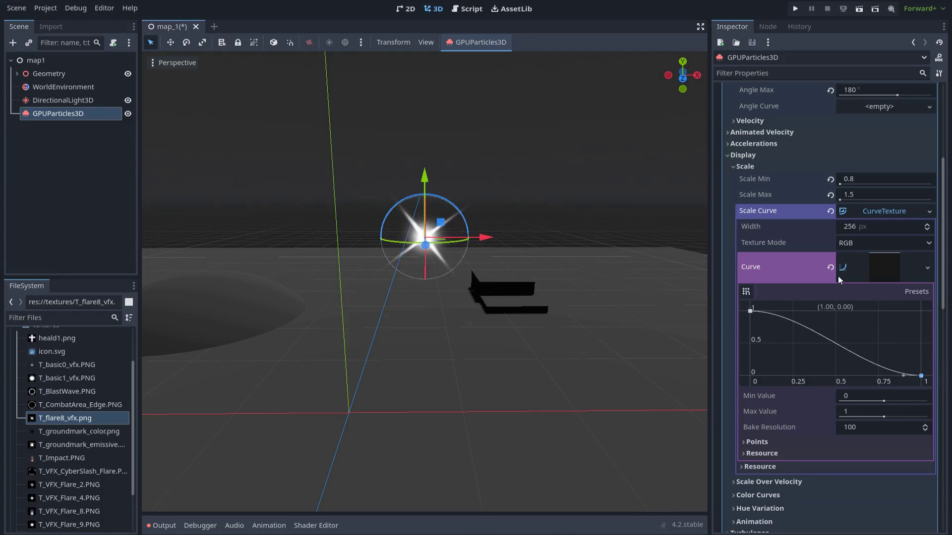
left_click(871, 263)
left_click(869, 212)
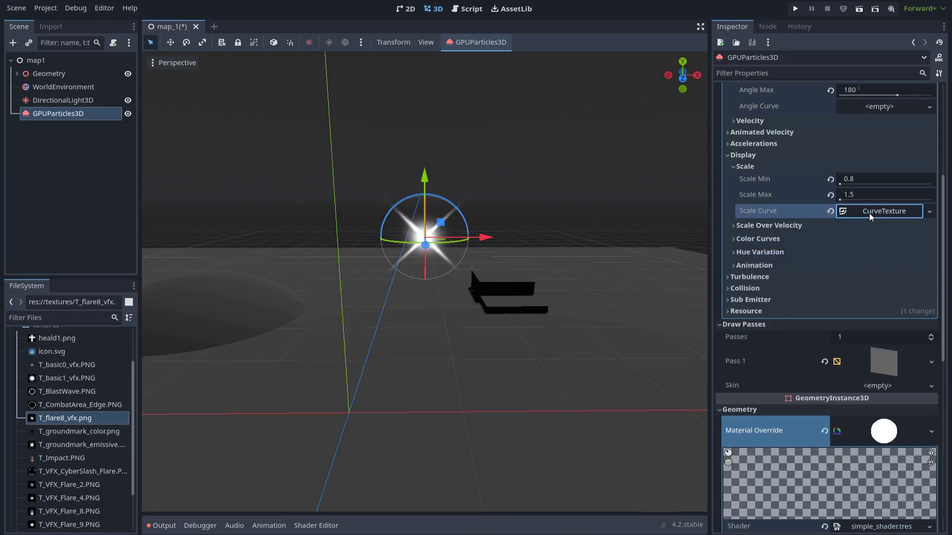
Step: Assign a new GradientTexture1D as the Color Ramp under Color Curves
left_click(741, 240)
left_click(863, 267)
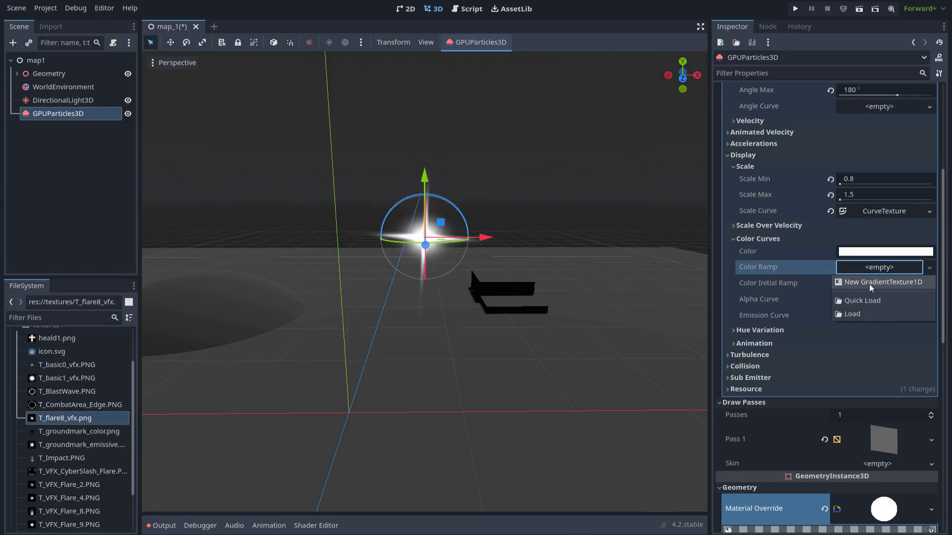
left_click(870, 284)
left_click(867, 267)
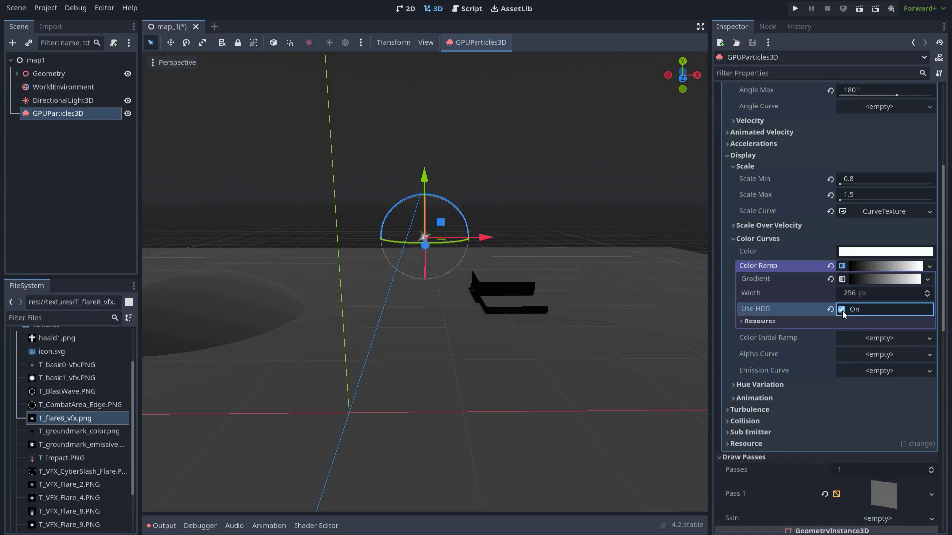
left_click(873, 282)
Step: Set the gradient's start stop to RAW HDR colour (8, 0.8, 0)
left_click(741, 320)
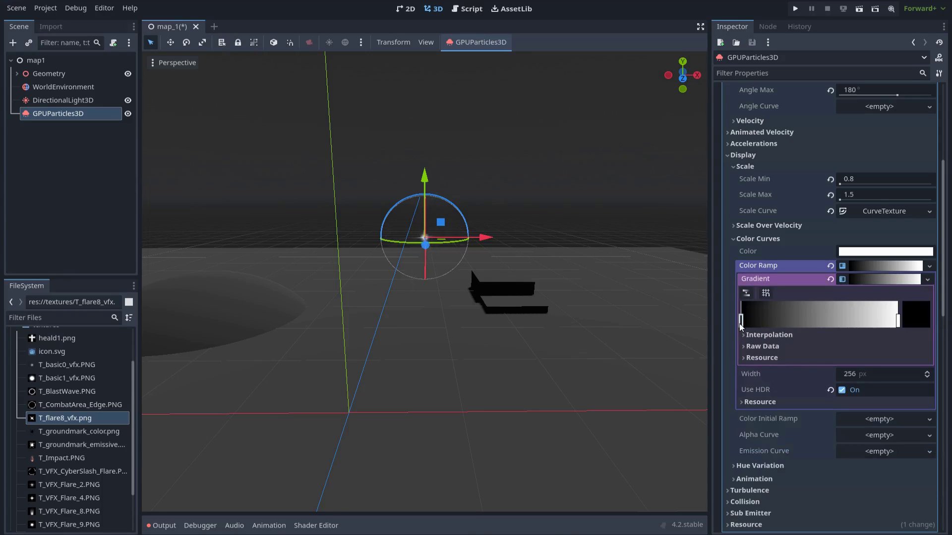
left_click(912, 318)
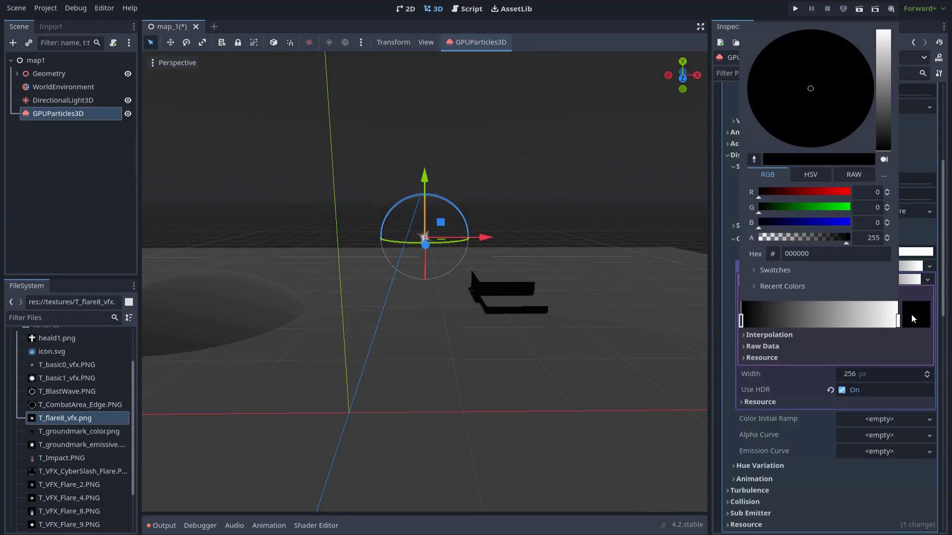
left_click(849, 174)
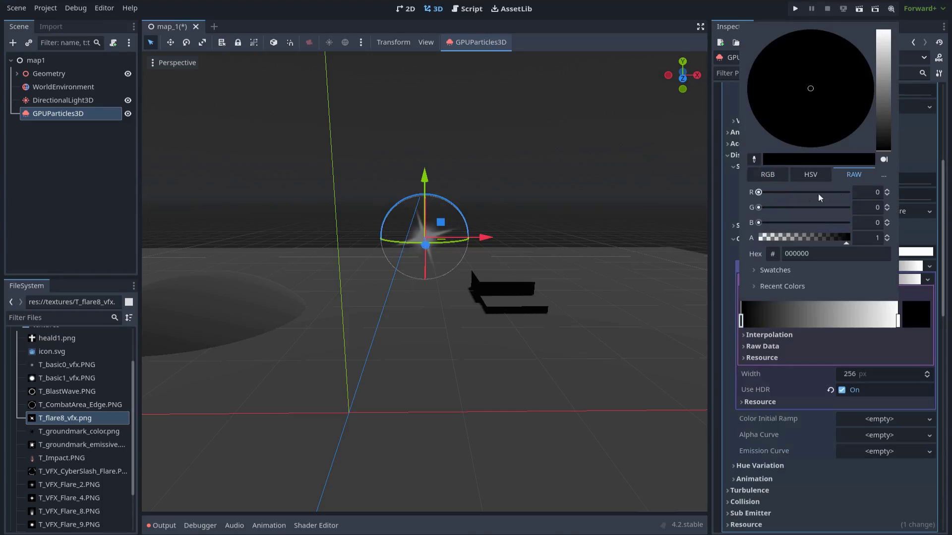
left_click(761, 194)
left_click(761, 207)
left_click(867, 192)
type("8")
key("Return")
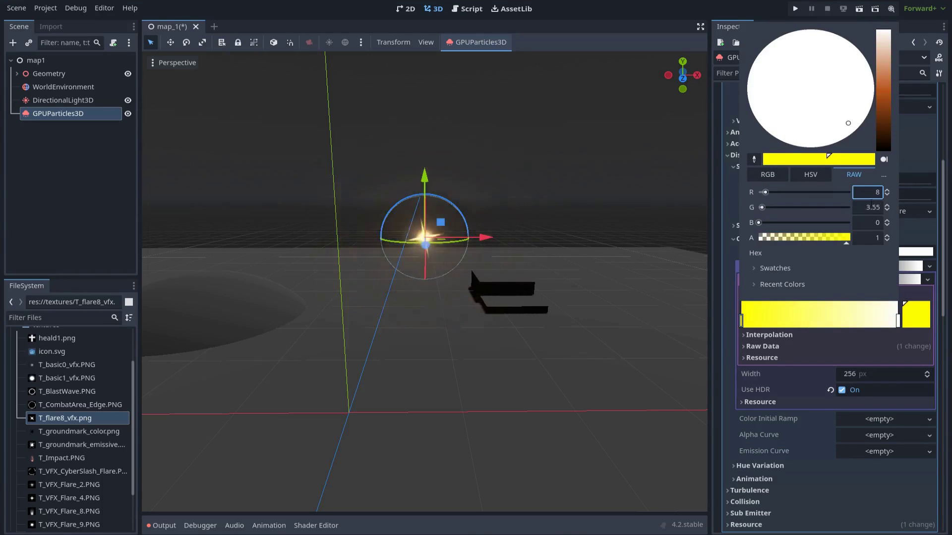
key("Tab")
type("0.8")
key("Return")
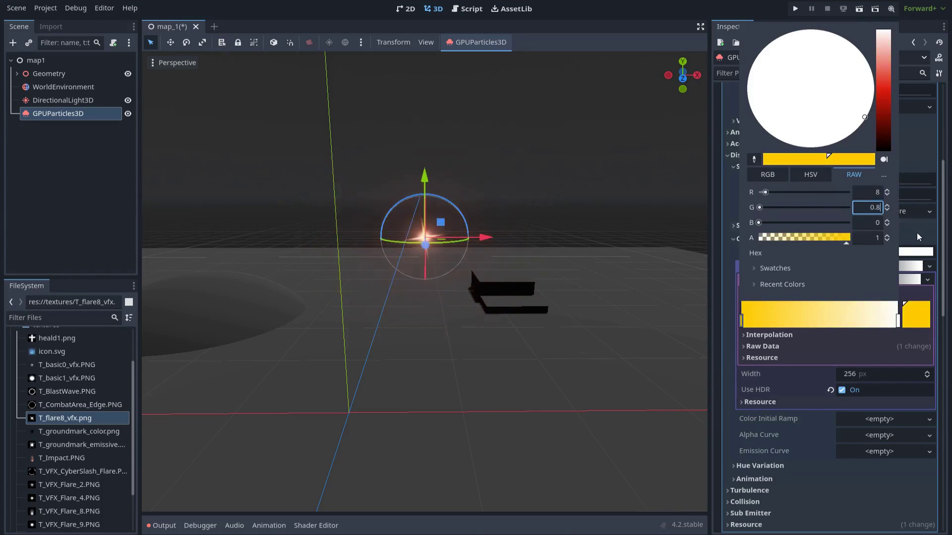
left_click(917, 233)
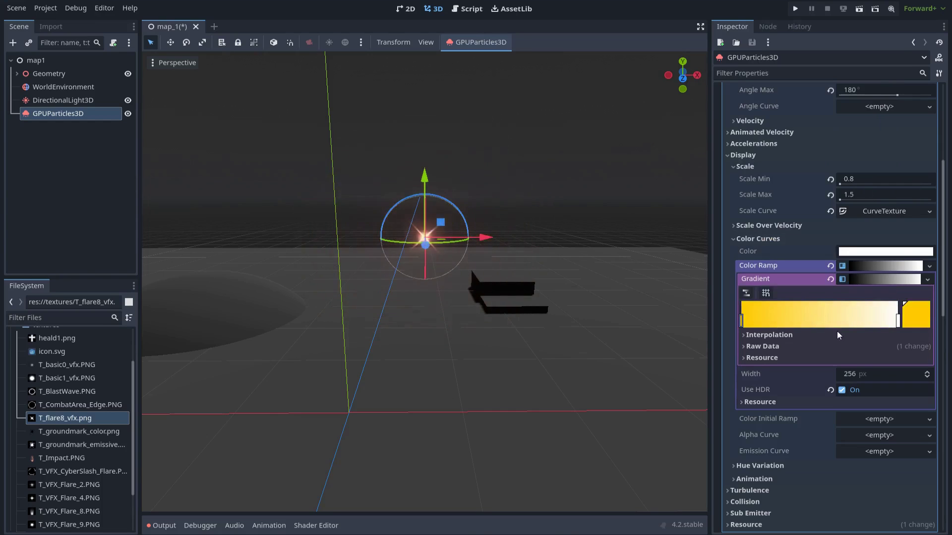
Step: Set the gradient's end stop to RAW orange (1, 0.5, 0.2)
left_click(898, 320)
left_click(916, 314)
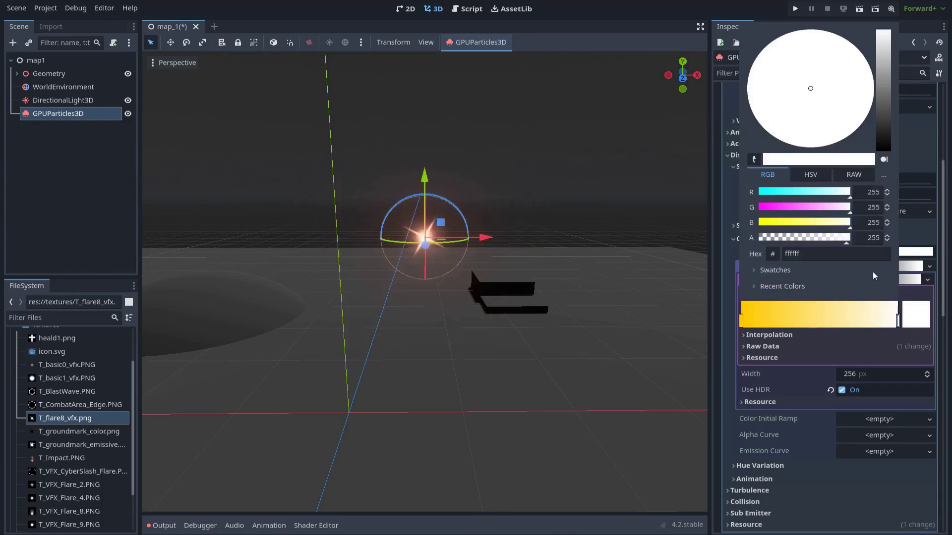
left_click(854, 175)
left_click(863, 192)
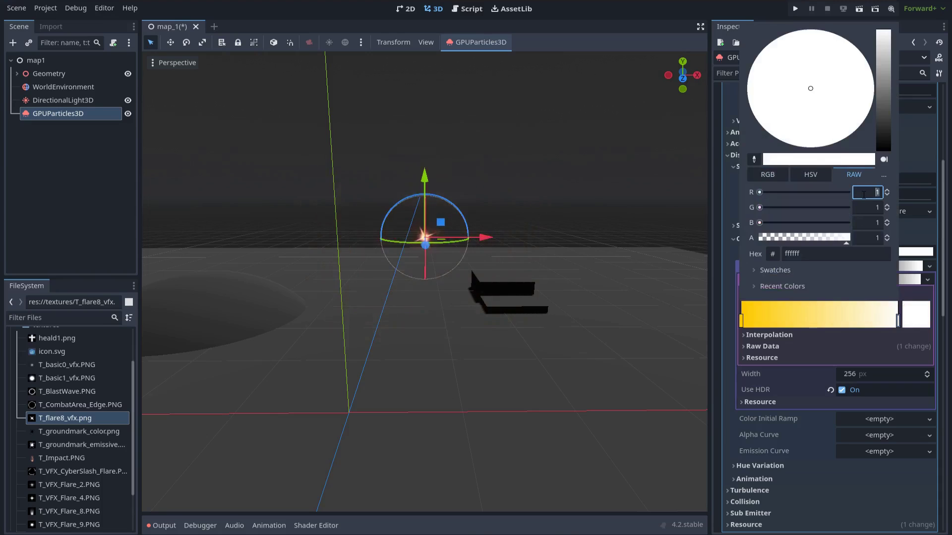
left_click(868, 208)
key("BackSpace")
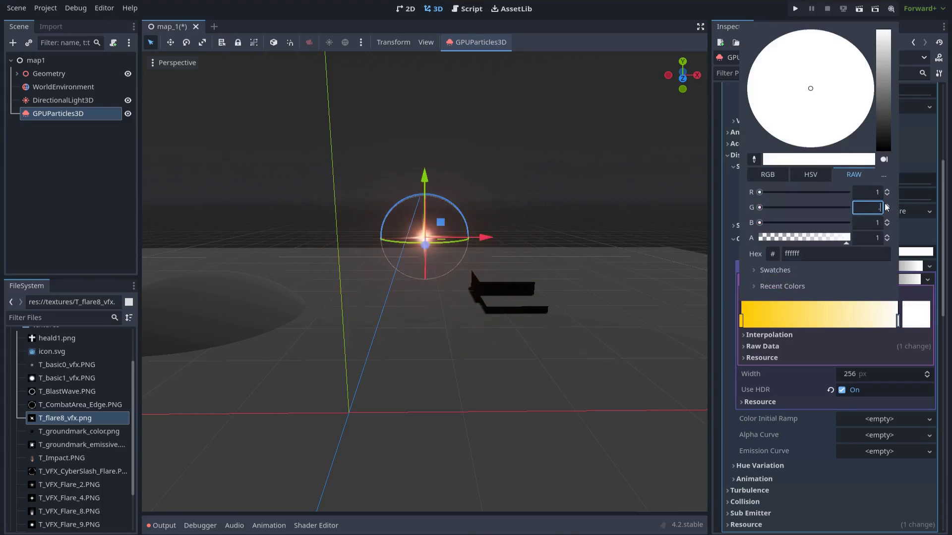
type(".5")
key("Tab")
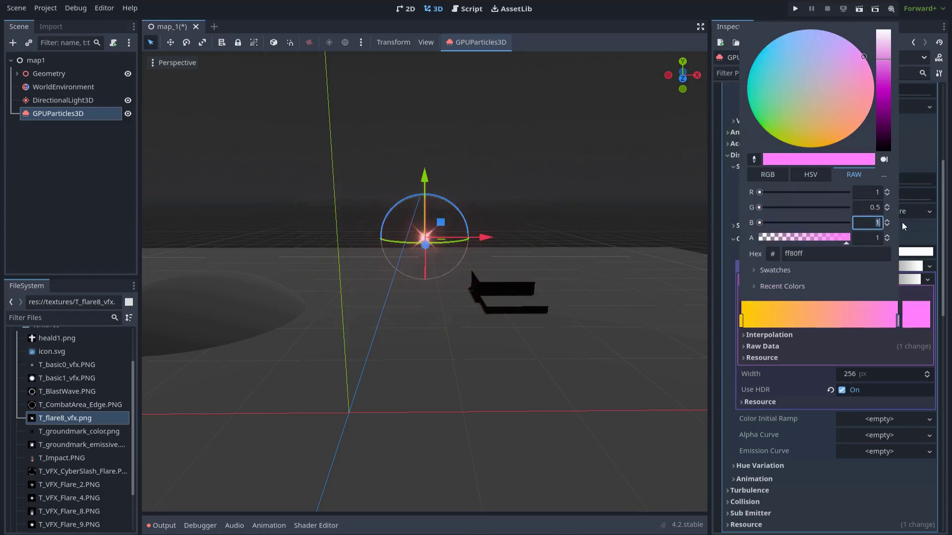
type(".2")
key("Return")
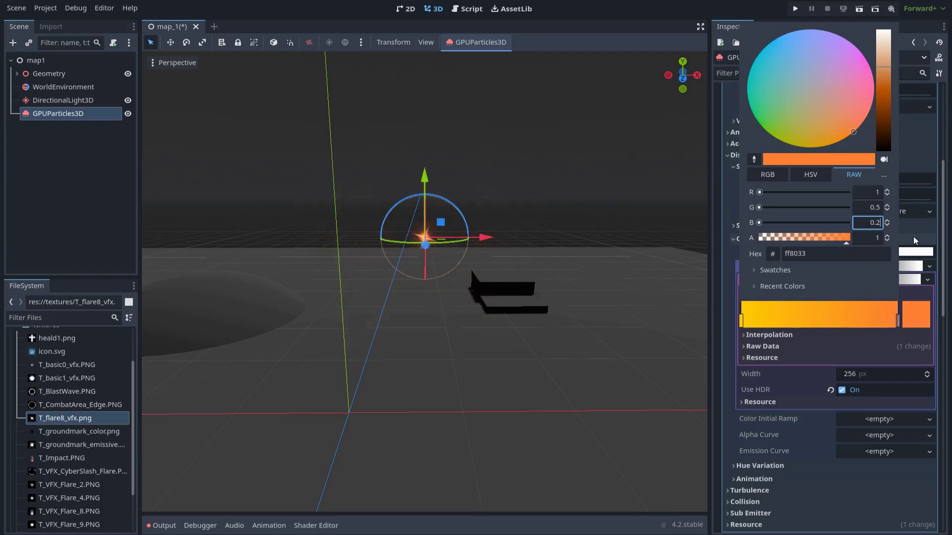
left_click(914, 238)
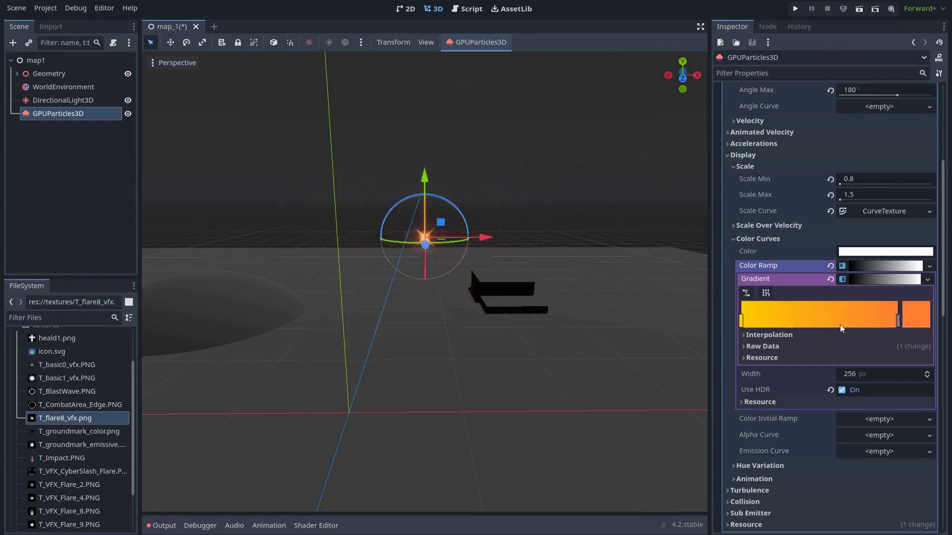
left_click(869, 280)
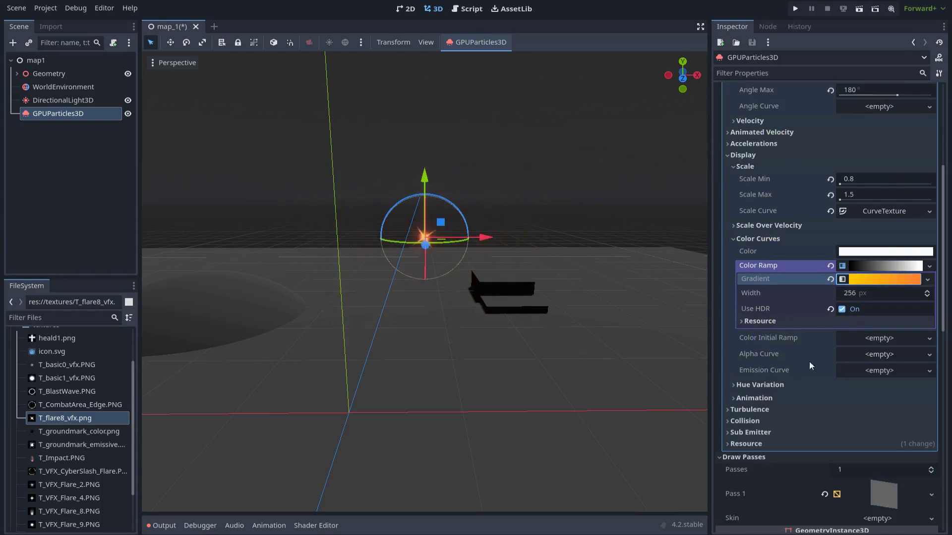
Step: Assign a new CurveTexture with an empty Curve as the Alpha Curve
left_click(859, 357)
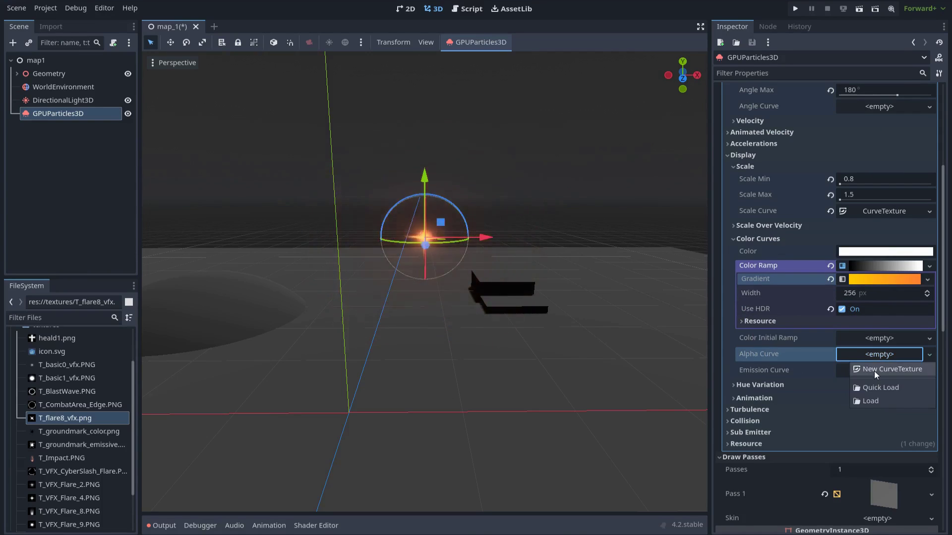
left_click(873, 371)
left_click(875, 296)
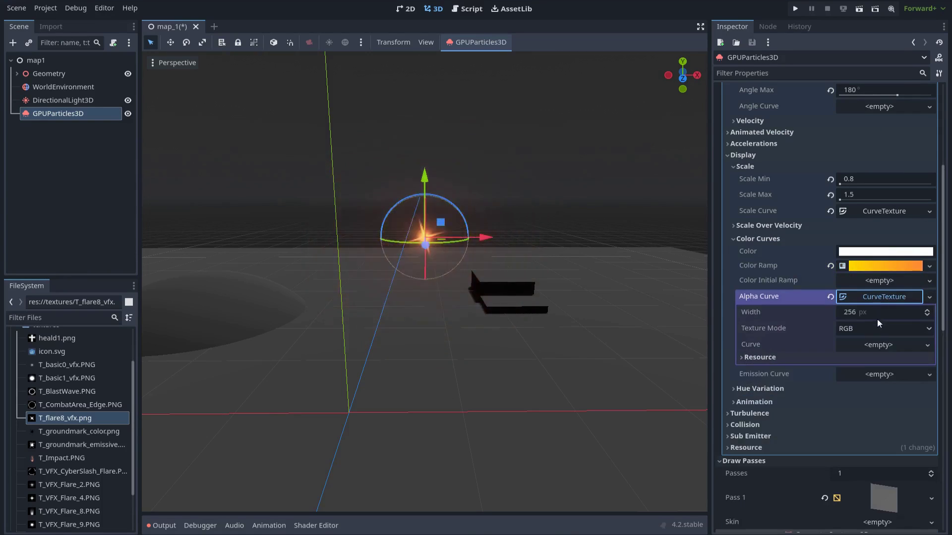
left_click(871, 346)
left_click(896, 361)
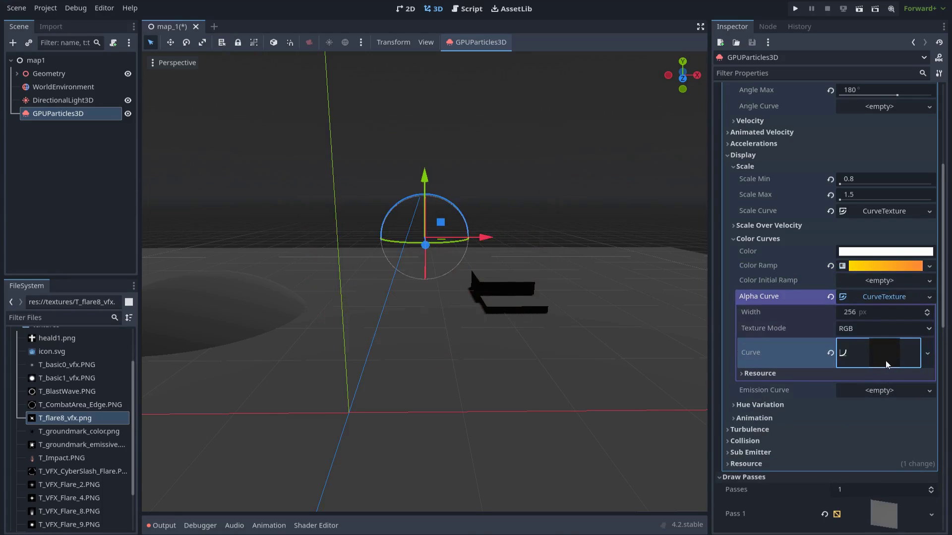
left_click(882, 362)
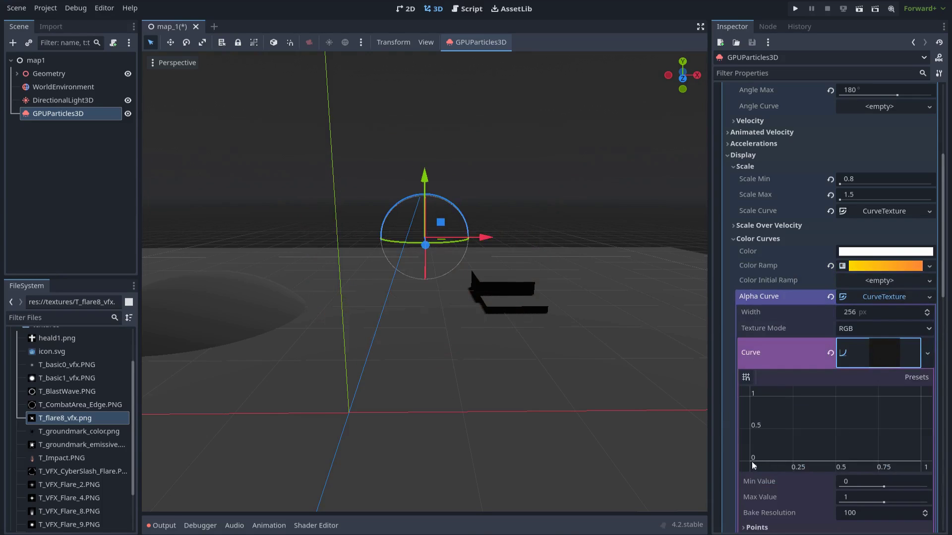
Step: Shape the alpha curve from 0 up to a 1.0 peak at 0.5, back to 0
left_click_drag(751, 462, 741, 389)
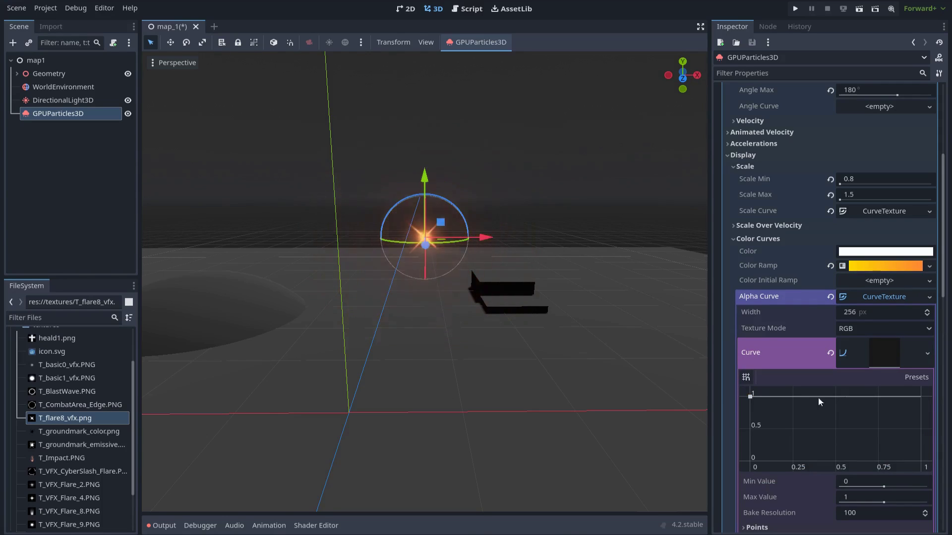
left_click(833, 397)
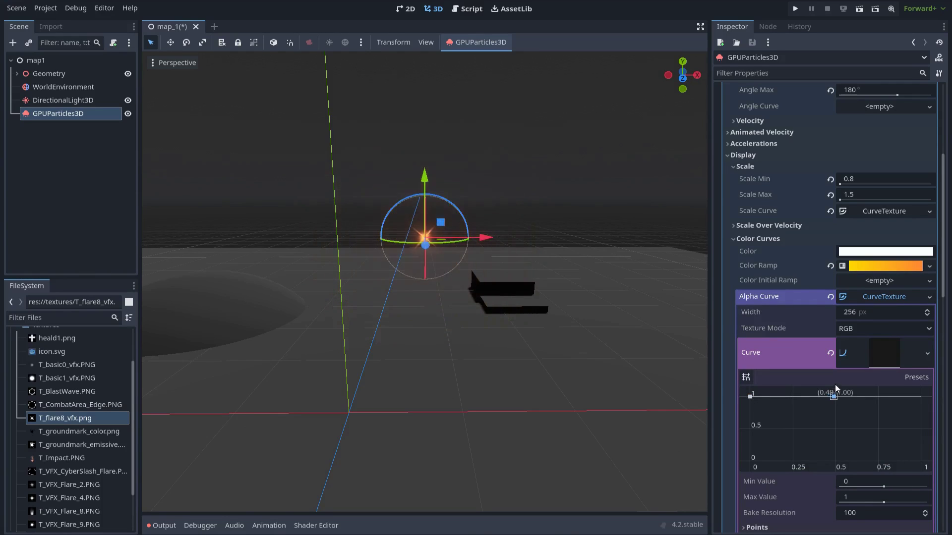
left_click_drag(750, 398, 741, 469)
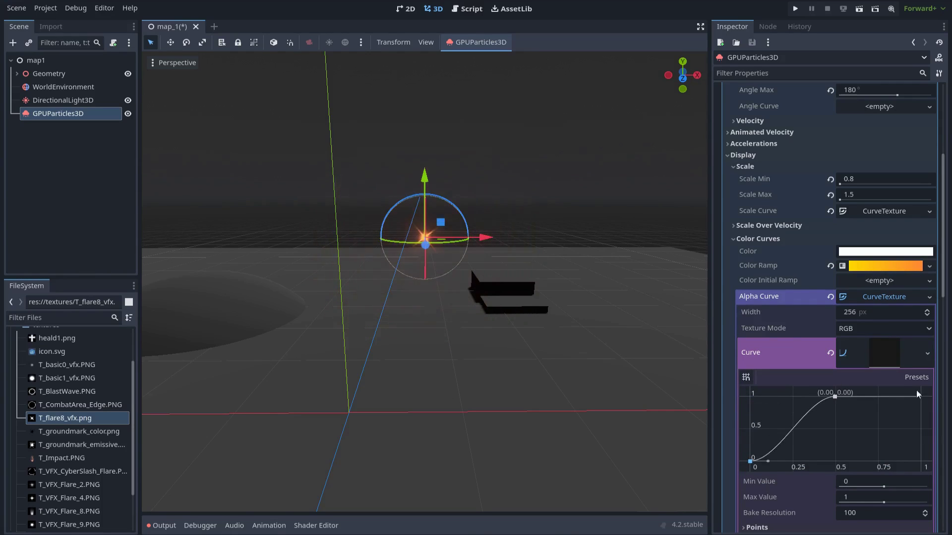
left_click_drag(921, 397, 937, 470)
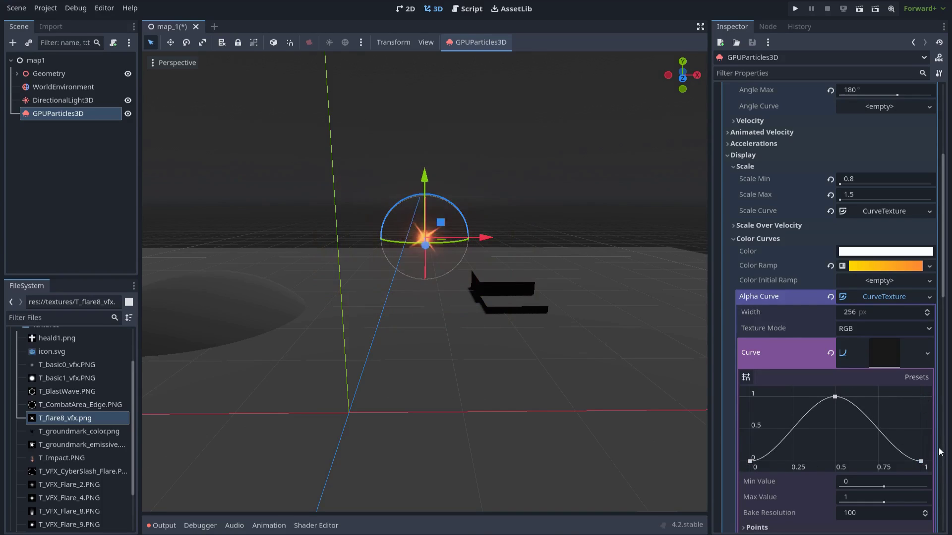
left_click(835, 397)
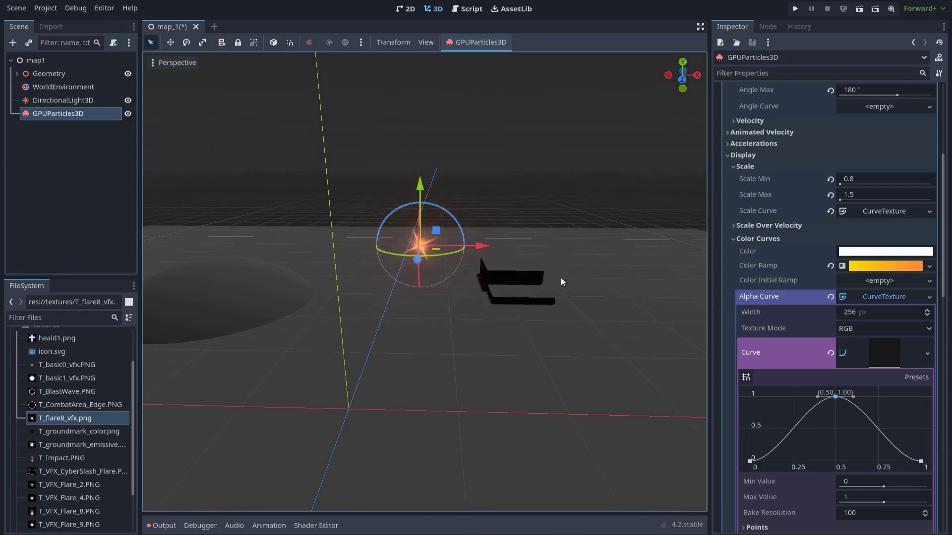
scroll(570, 273, "up", 2)
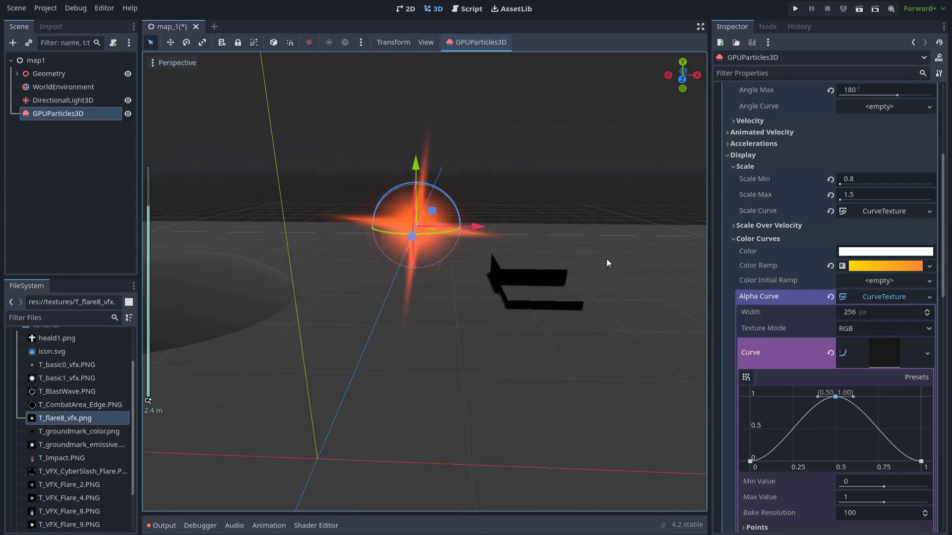
left_click(784, 239)
Step: Set Lifetime to 0.25 s and Explosiveness to 1, then orbit the view to check the burst
scroll(565, 260, "up", 1)
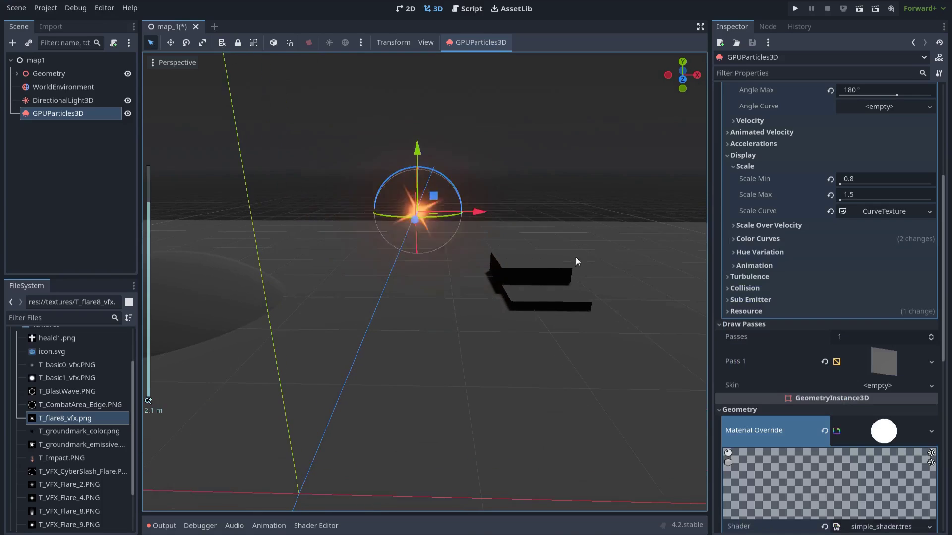
scroll(789, 216, "up", 5)
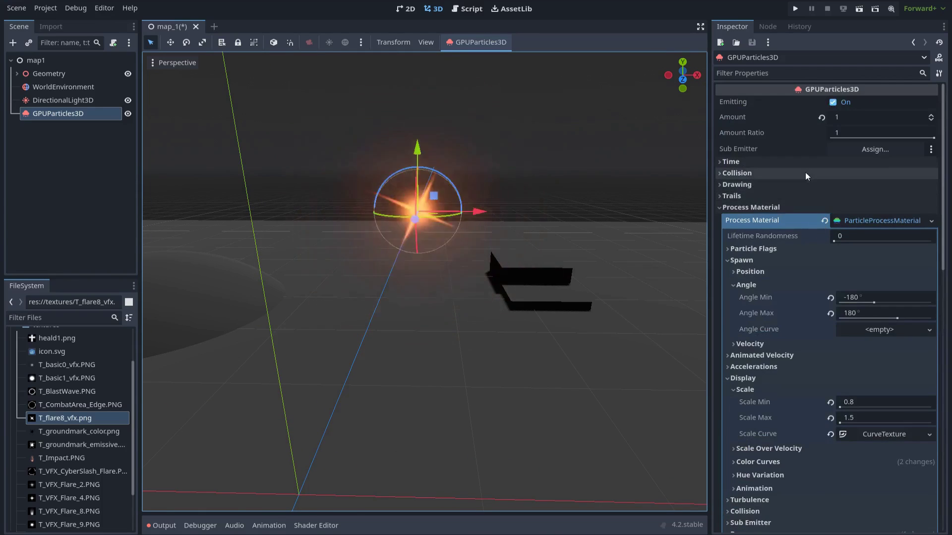
left_click(776, 162)
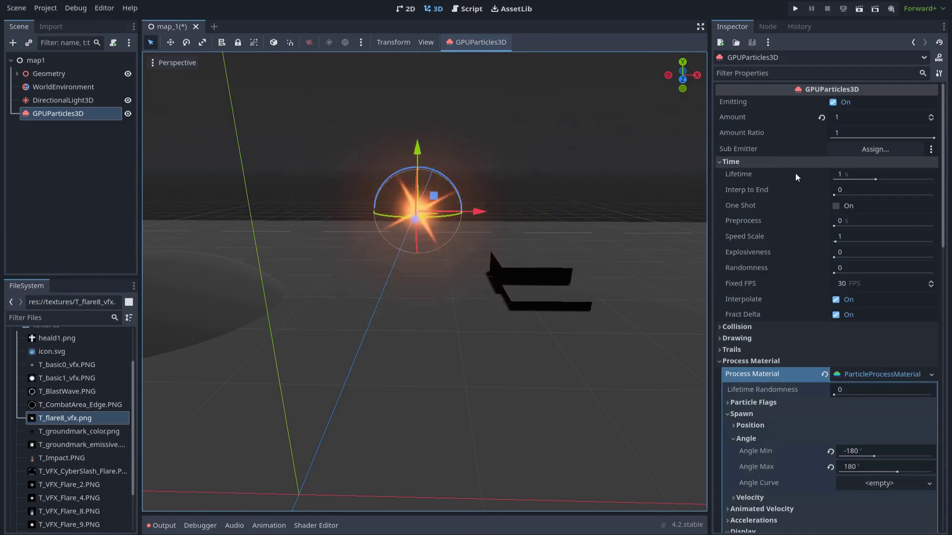
left_click(850, 174)
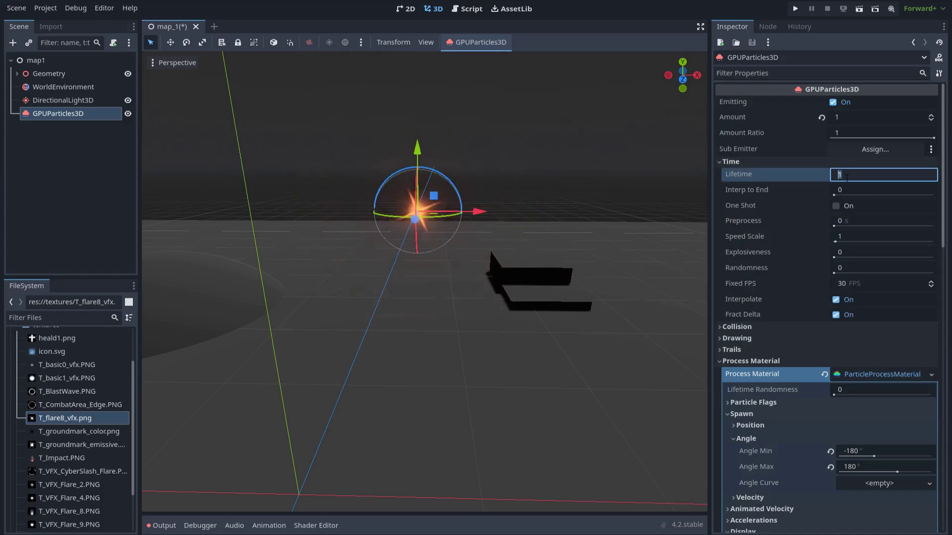
type("0.25")
key("Return")
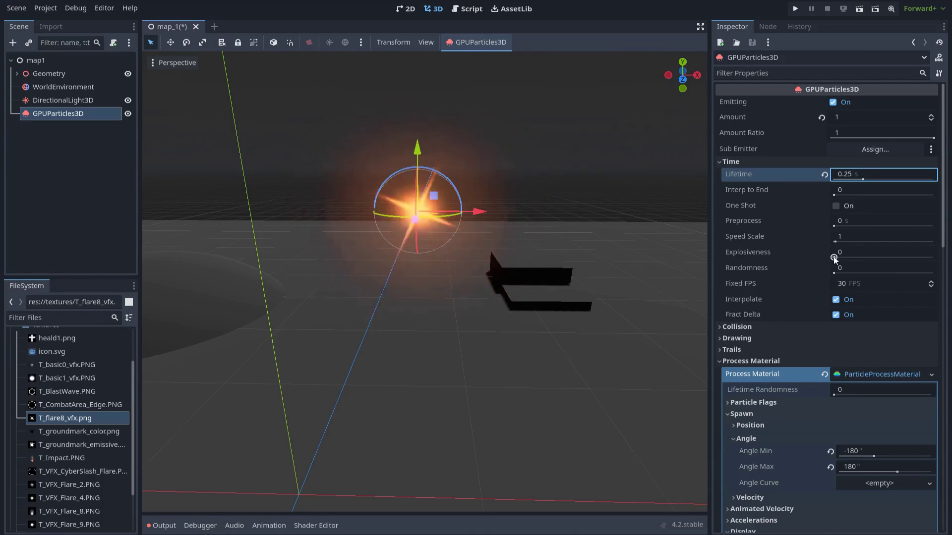
left_click_drag(832, 255, 945, 257)
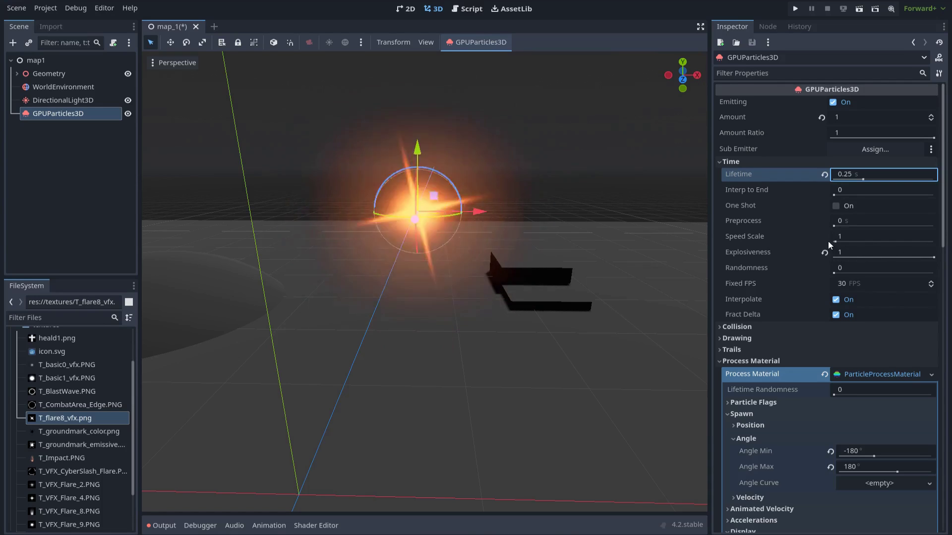
scroll(457, 267, "down", 1)
middle_click_drag(469, 266, 552, 248)
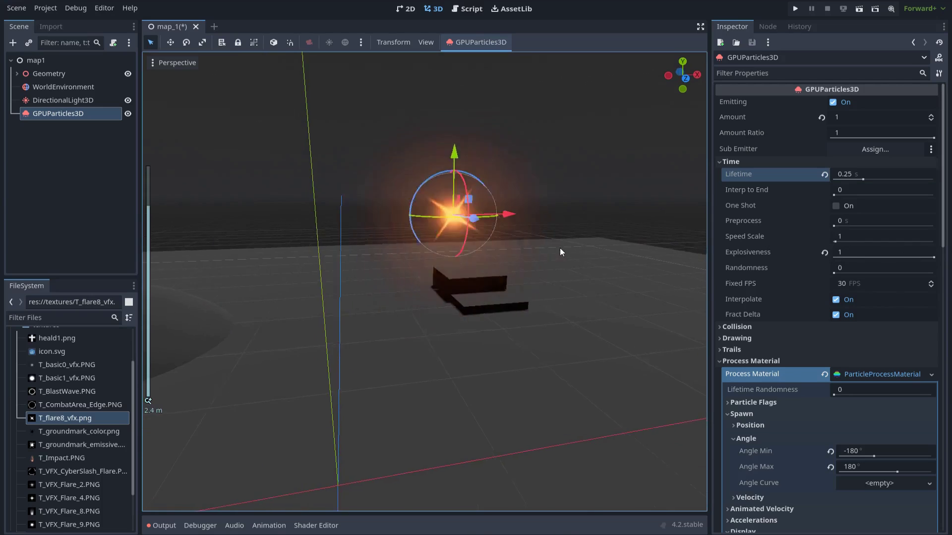
middle_click_drag(560, 248, 462, 242)
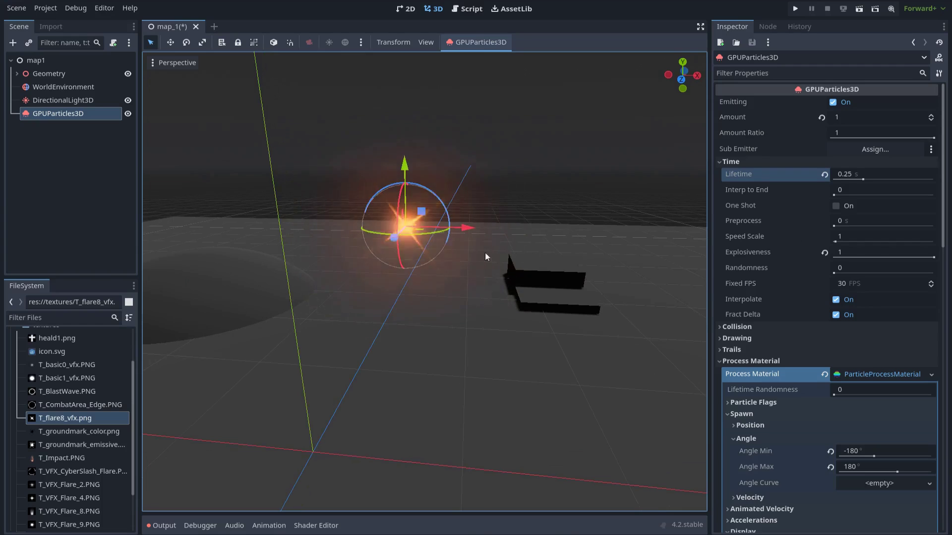
Step: Try T_VFX_Flare_11.PNG as the Hit Texture, then restore T_flare8_vfx.png
scroll(793, 267, "down", 10)
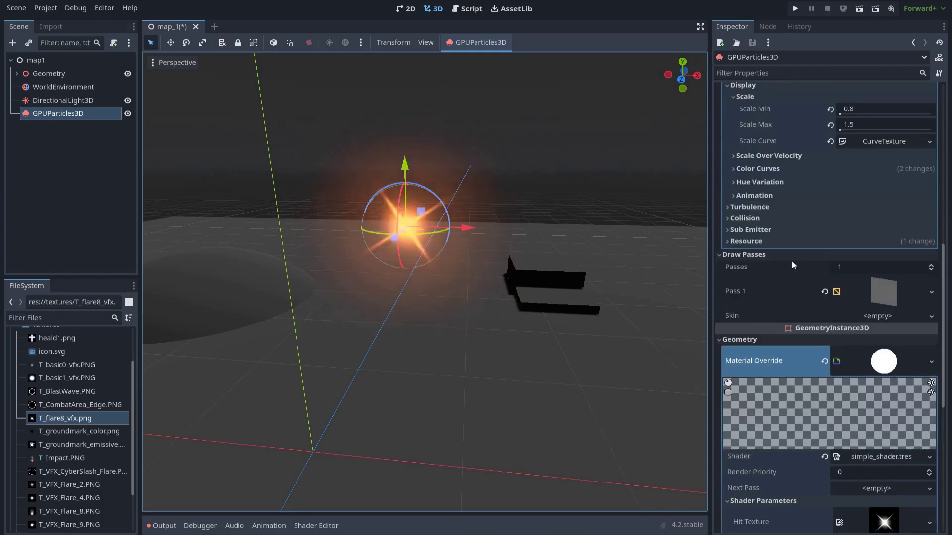
scroll(793, 261, "down", 5)
scroll(97, 416, "down", 3)
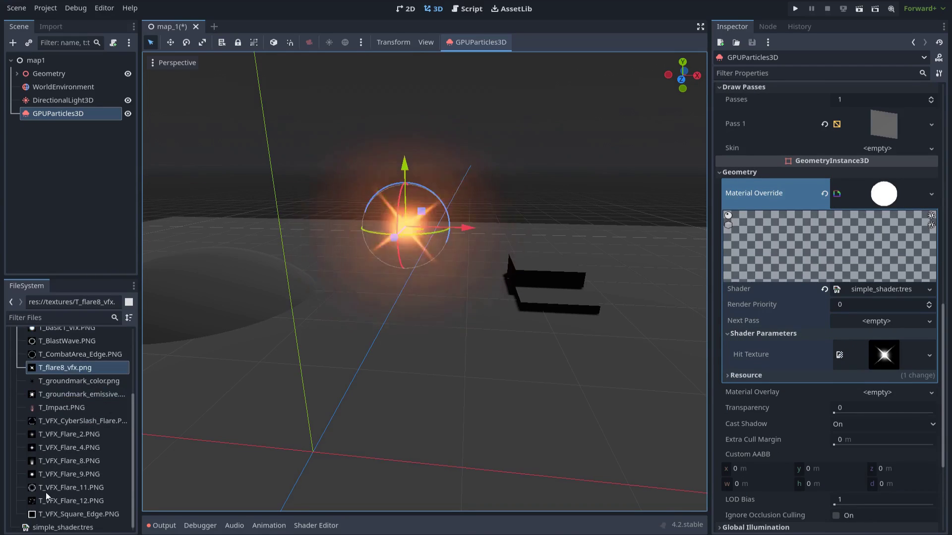
left_click_drag(45, 493, 884, 355)
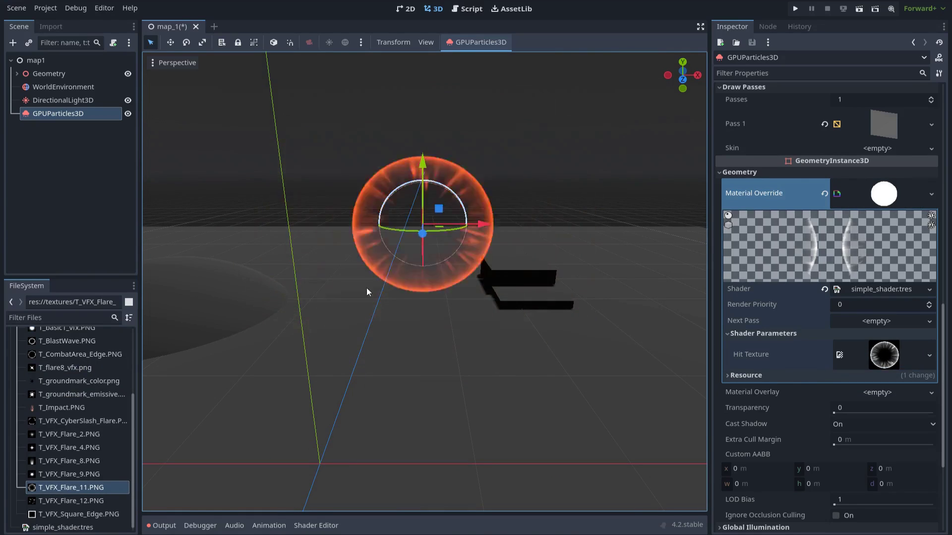
scroll(66, 391, "up", 3)
left_click_drag(61, 418, 884, 355)
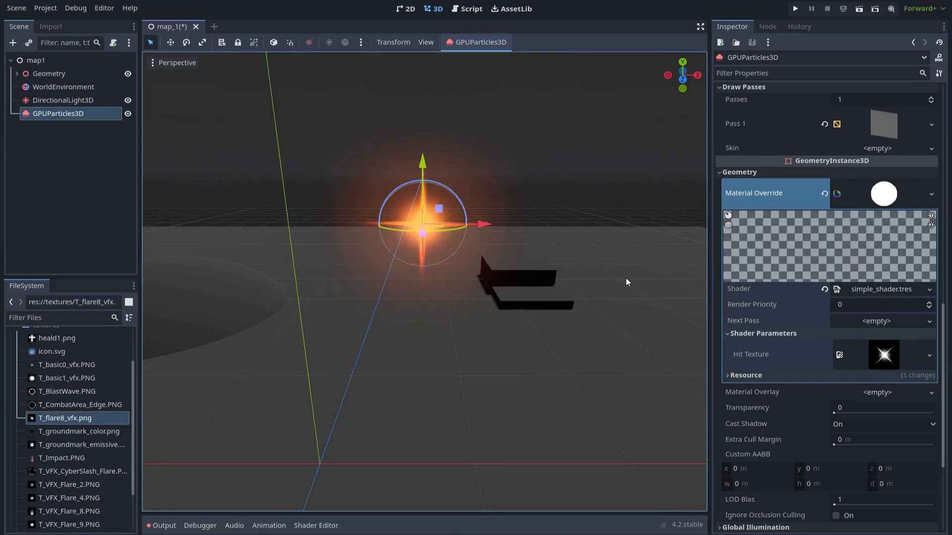
left_click(579, 174)
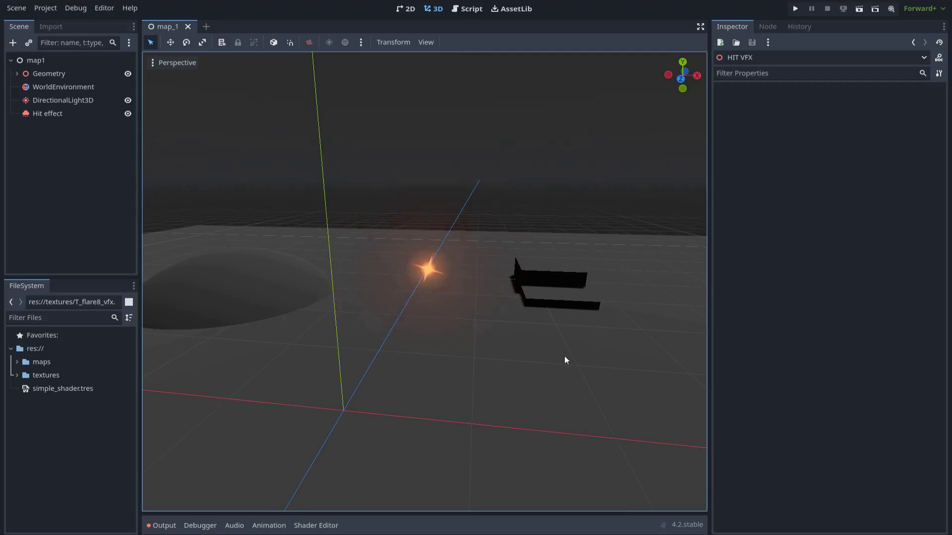
Step: Add a GPUParticles3D emitter under map1 and name it sparks
left_click(13, 42)
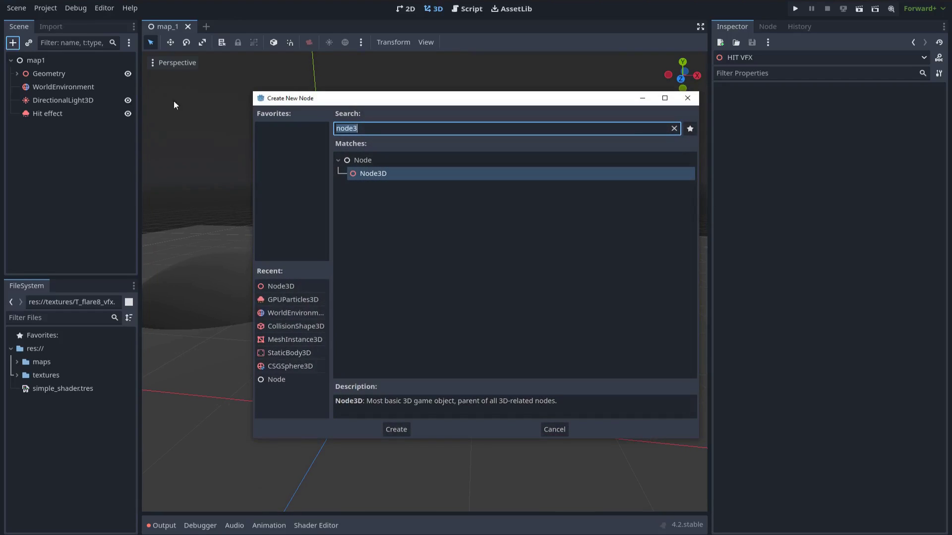
type("gpu")
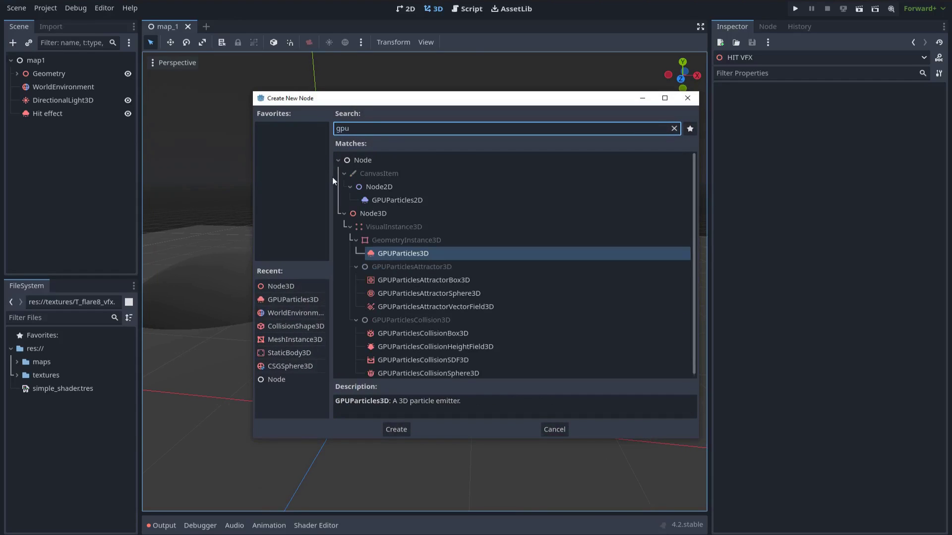
double_click(423, 256)
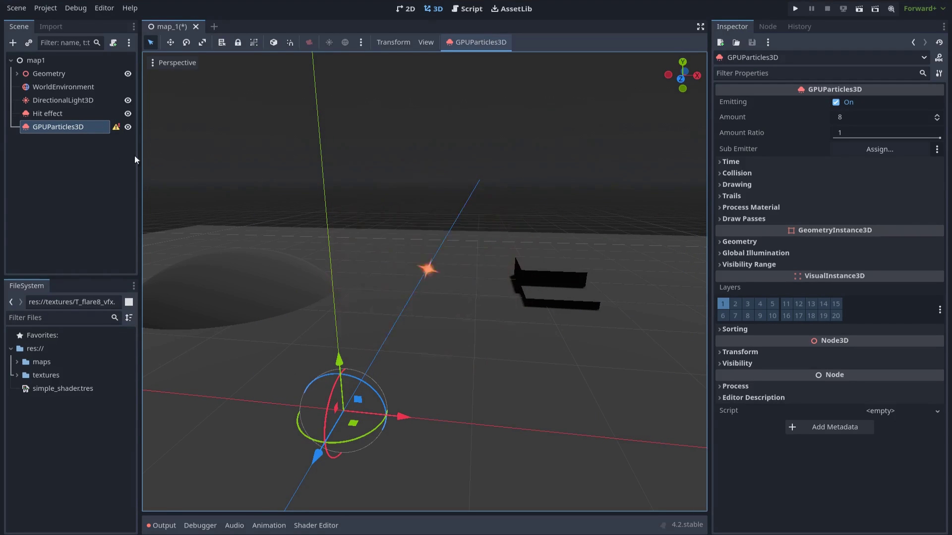
double_click(72, 126)
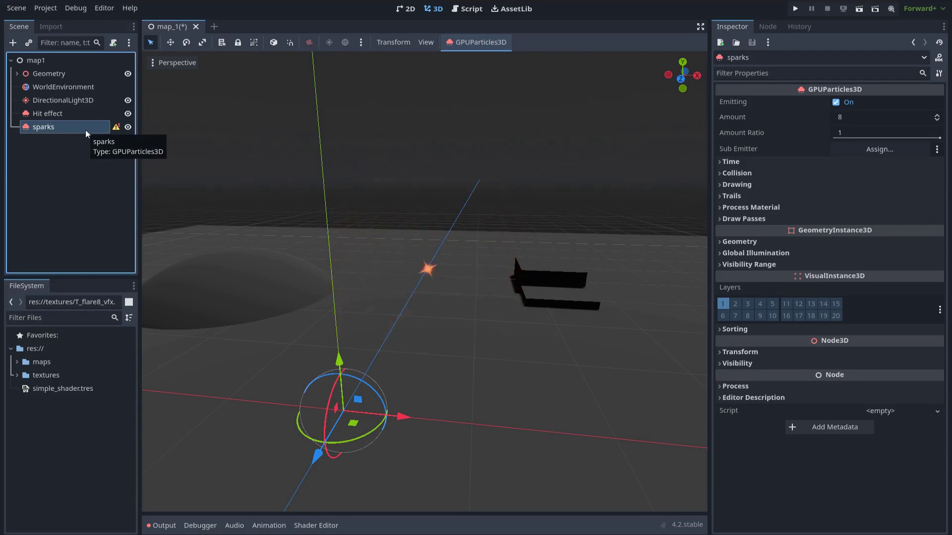
left_click(66, 114)
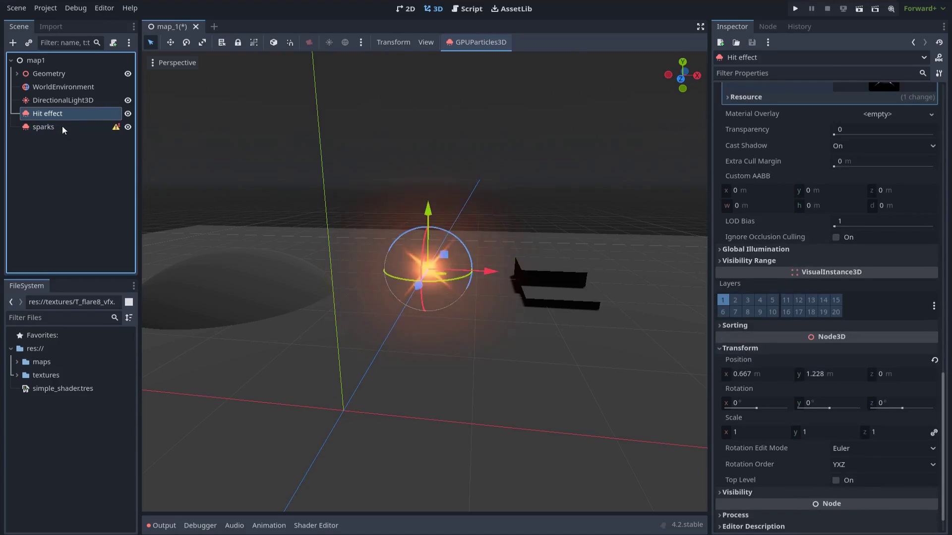
Step: Add a Node3D under map1 and make Hit effect and sparks its children
left_click(42, 61)
key("ctrl+a")
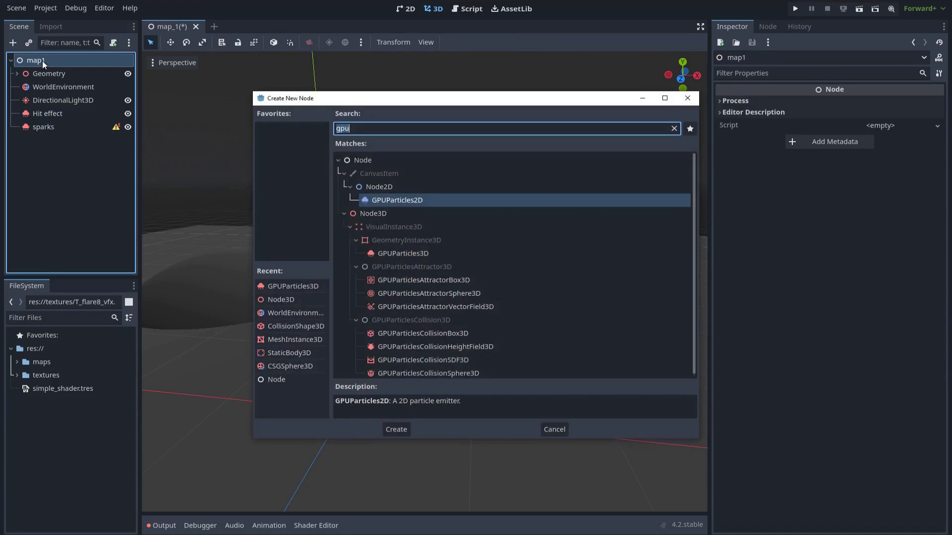
type("node")
double_click(380, 267)
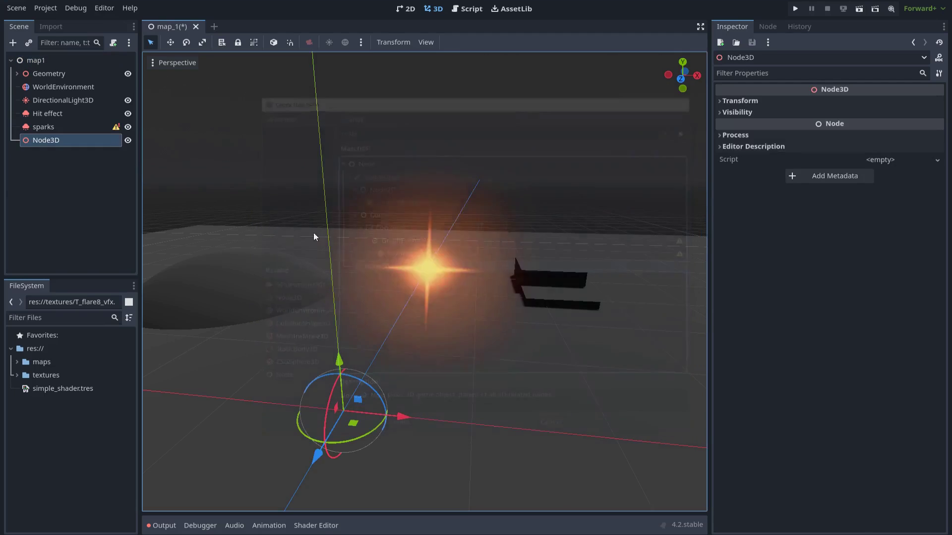
left_click(59, 127)
left_click(73, 114, "shift")
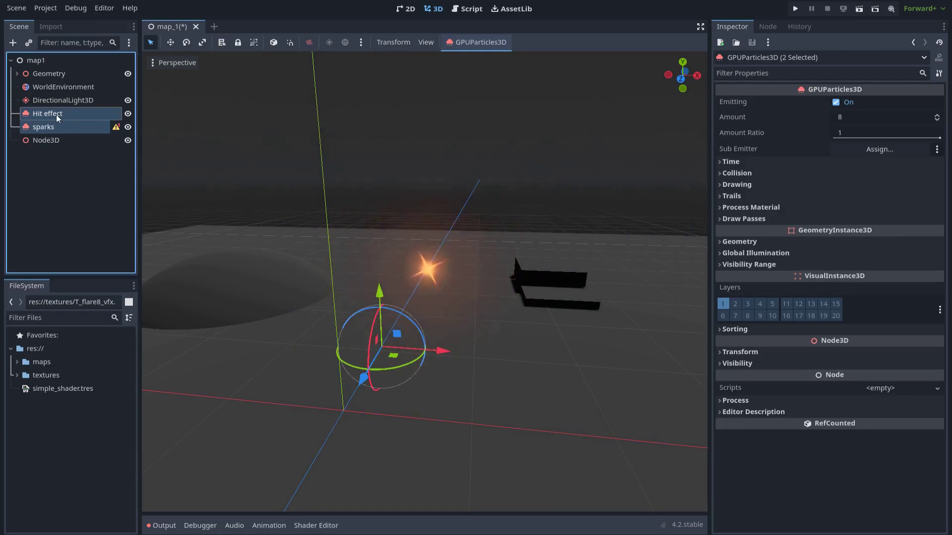
left_click_drag(57, 114, 58, 140)
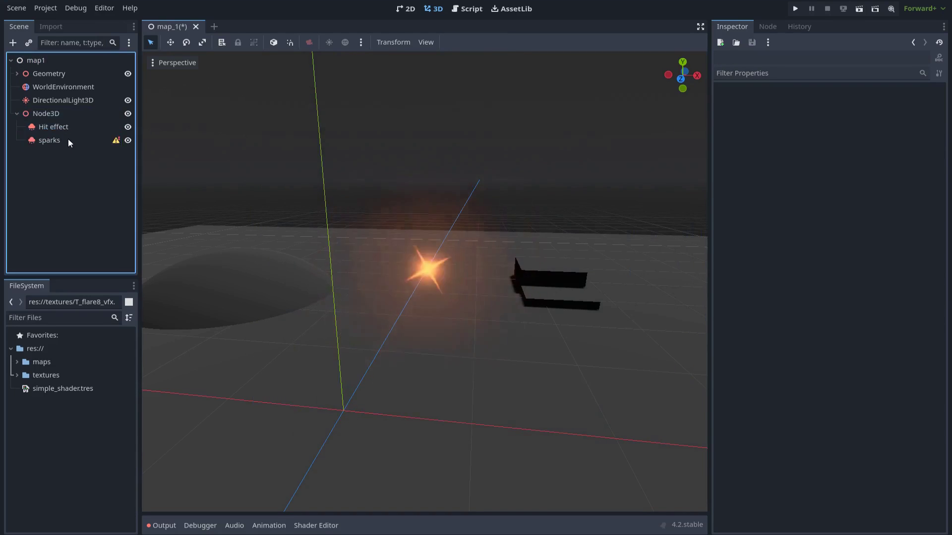
Step: Reset Hit effect's position, move the group to the flare's old spot, and name it HIT VFX
left_click(61, 127)
left_click(63, 141)
left_click(64, 129)
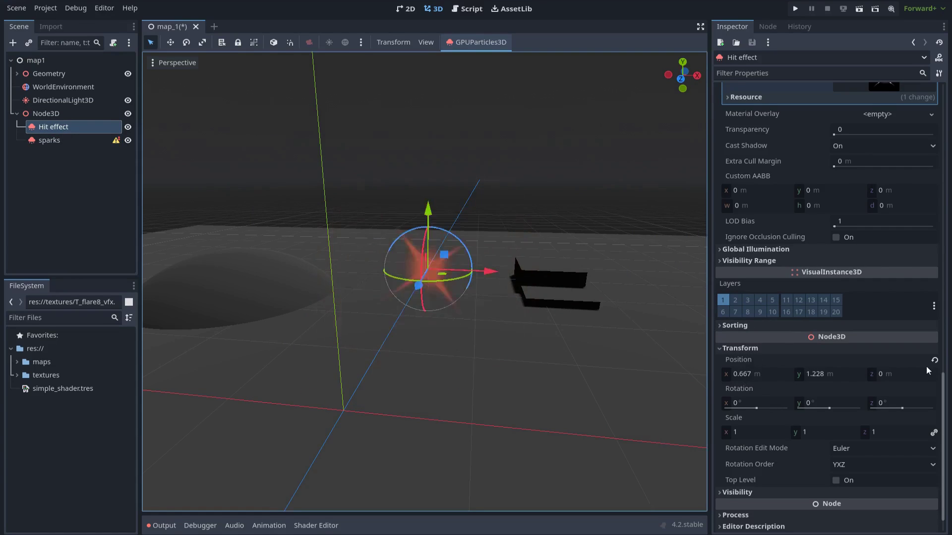
left_click(934, 361)
left_click(67, 114)
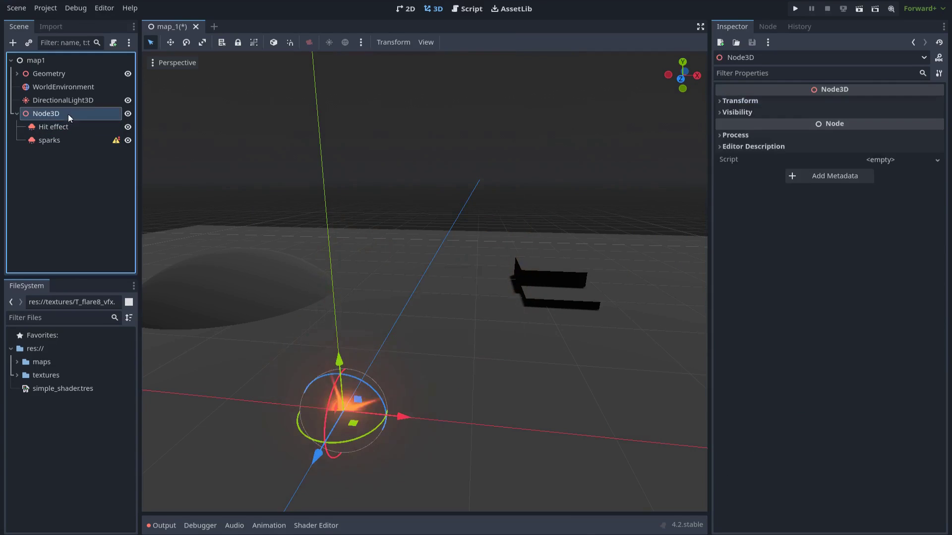
left_click_drag(359, 400, 453, 285)
double_click(65, 114)
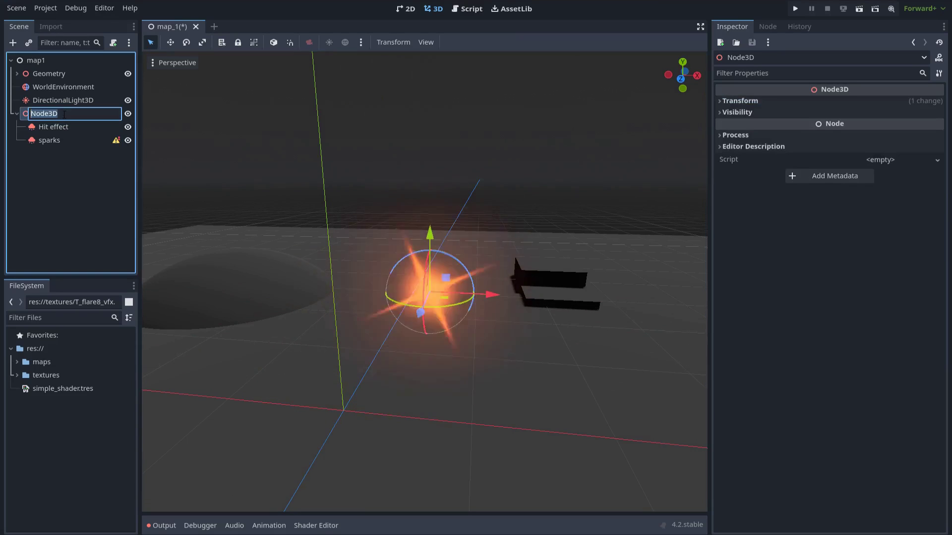
type("HIT VFX")
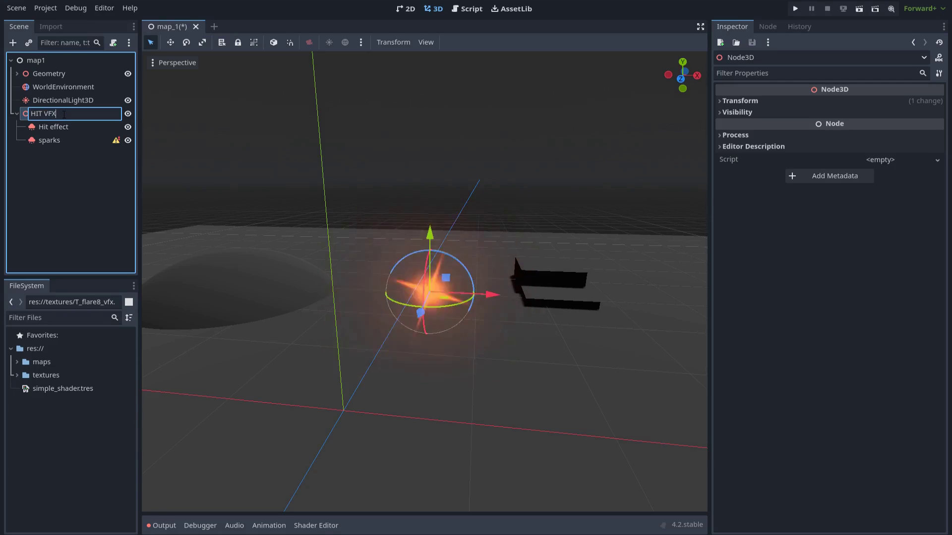
key("Return")
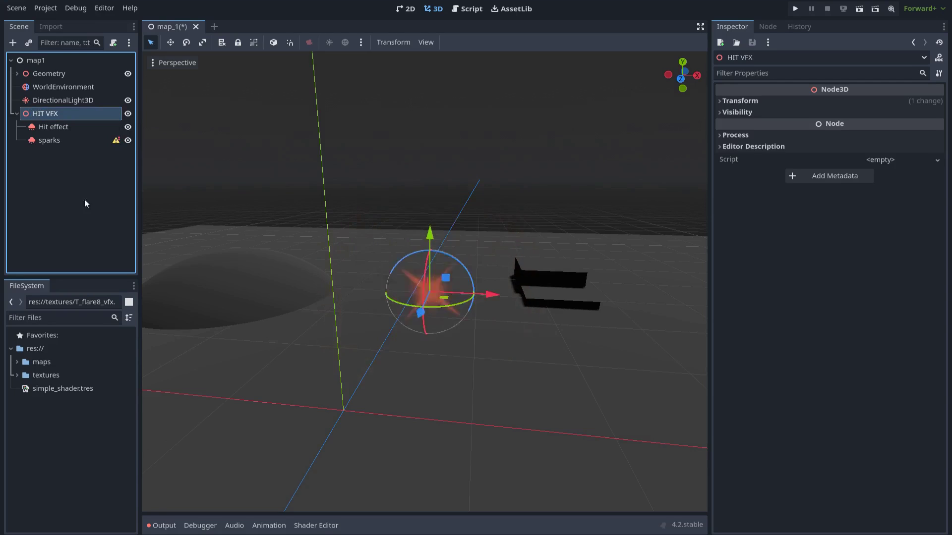
Step: Give the sparks emitter a new ParticleProcessMaterial
left_click(59, 141)
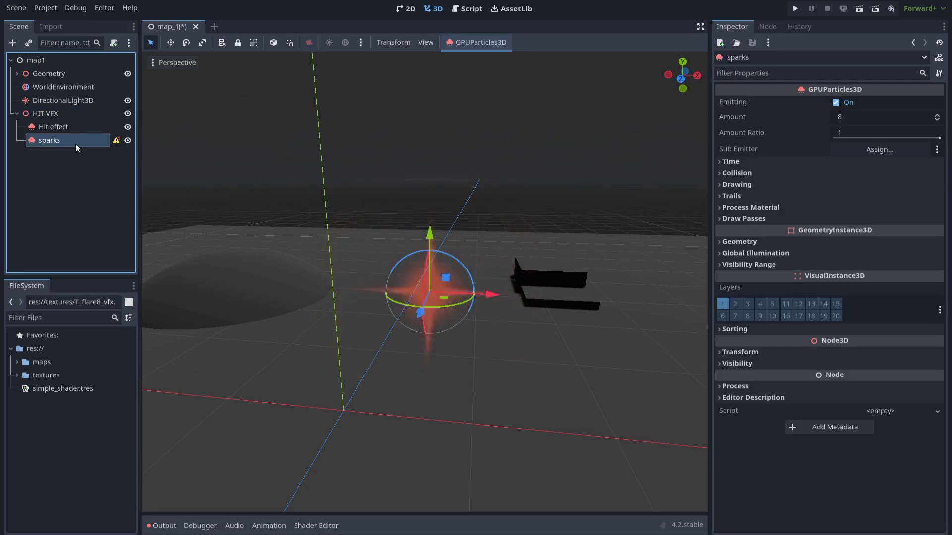
left_click(752, 207)
left_click(884, 222)
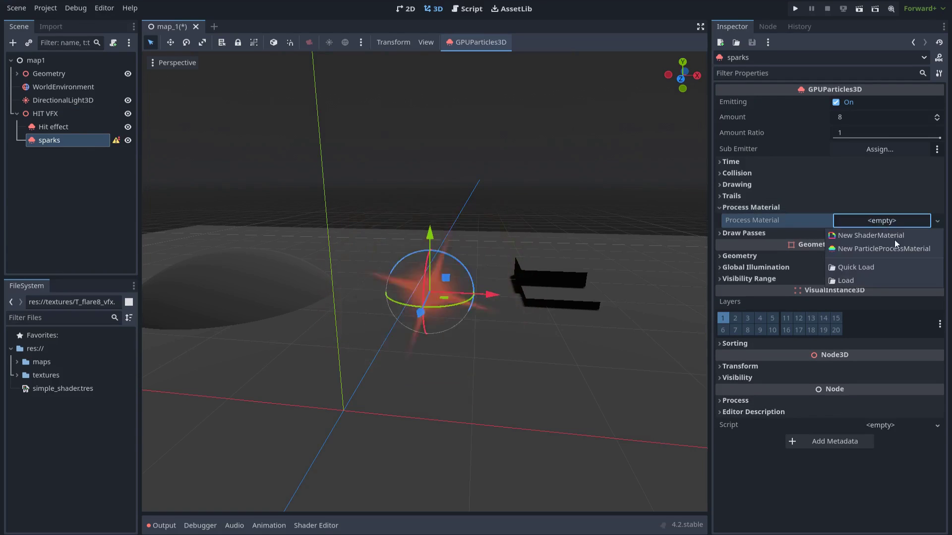
left_click(880, 249)
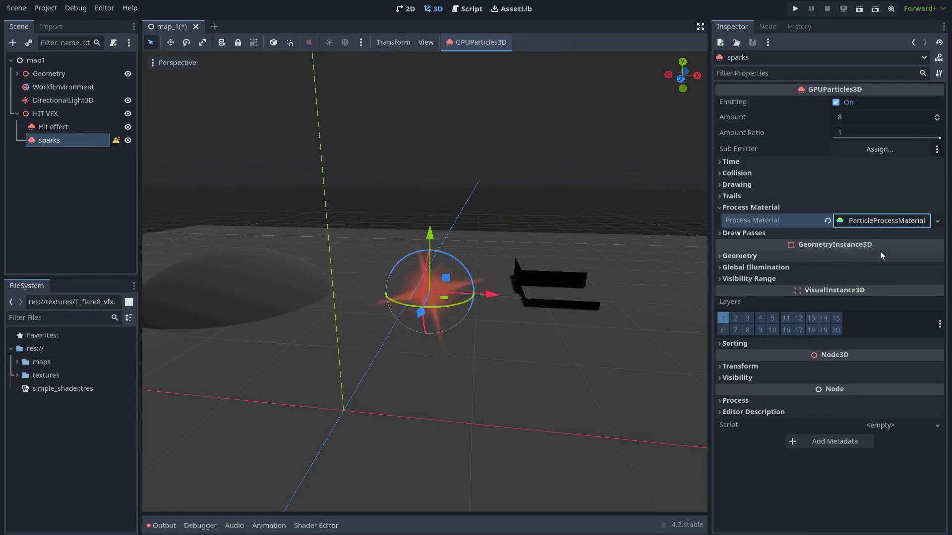
Step: Set Draw Pass 1 to a QuadMesh sized 0.05 × 0.3
left_click(772, 234)
left_click(882, 263)
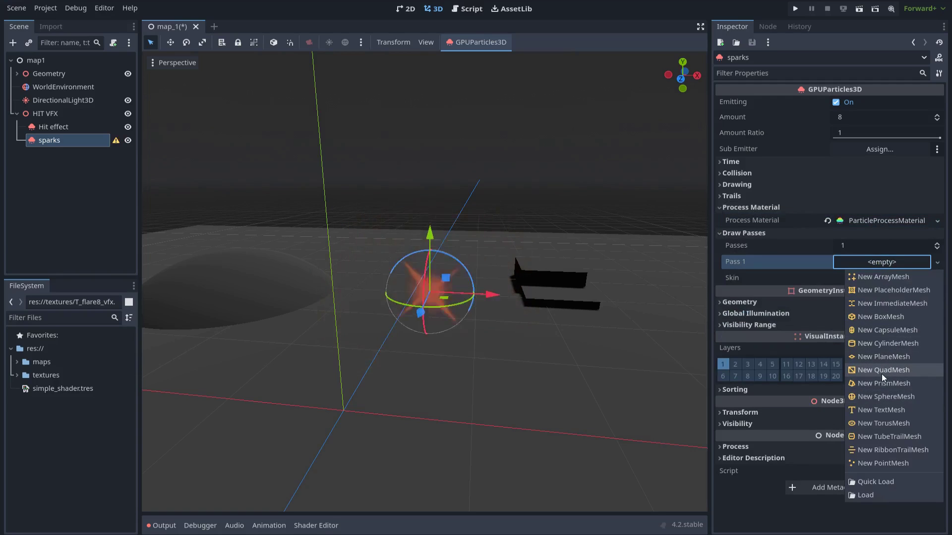
left_click(894, 371)
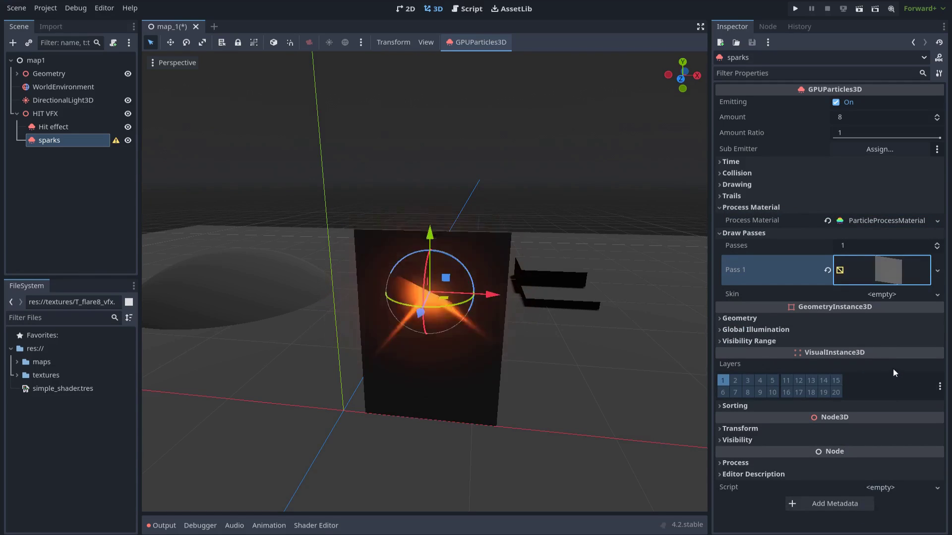
left_click(876, 278)
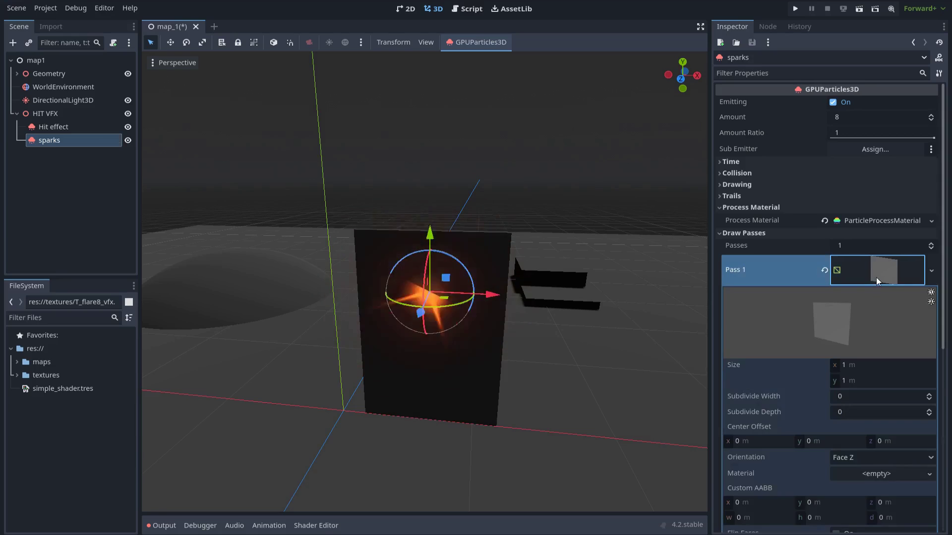
left_click(861, 366)
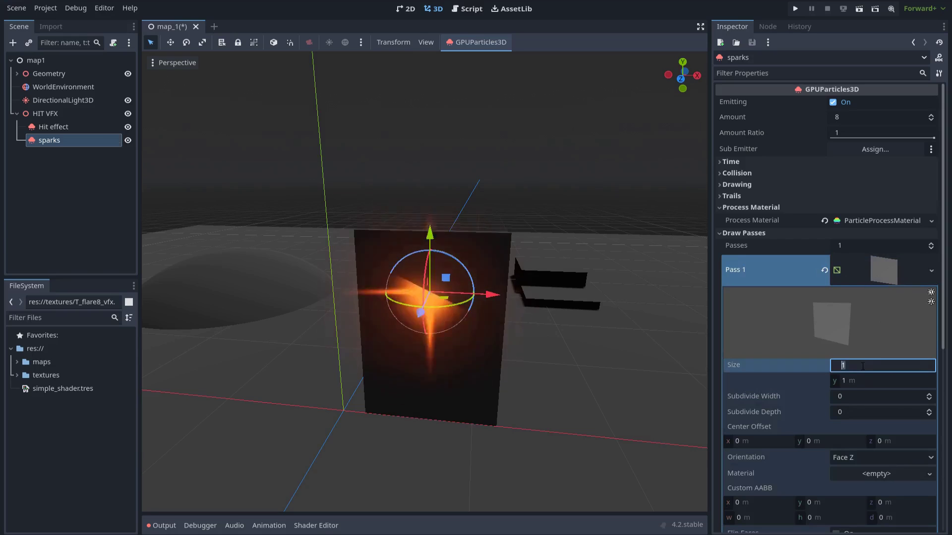
type("0.0")
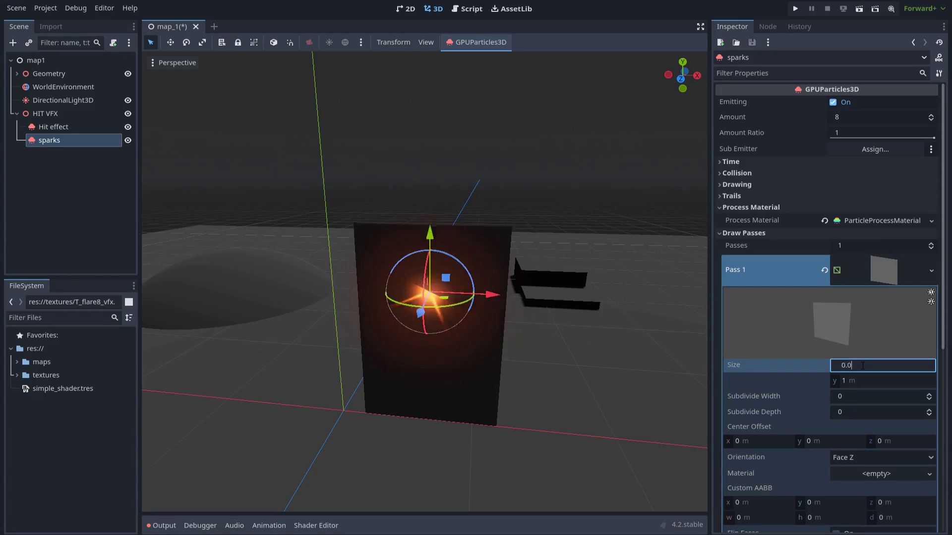
type("5")
key("Tab")
type("0.")
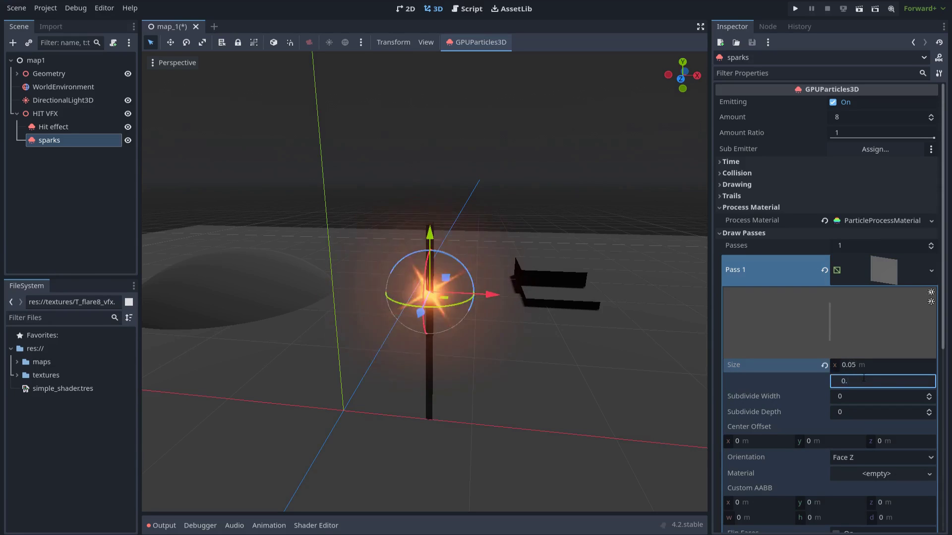
type("3")
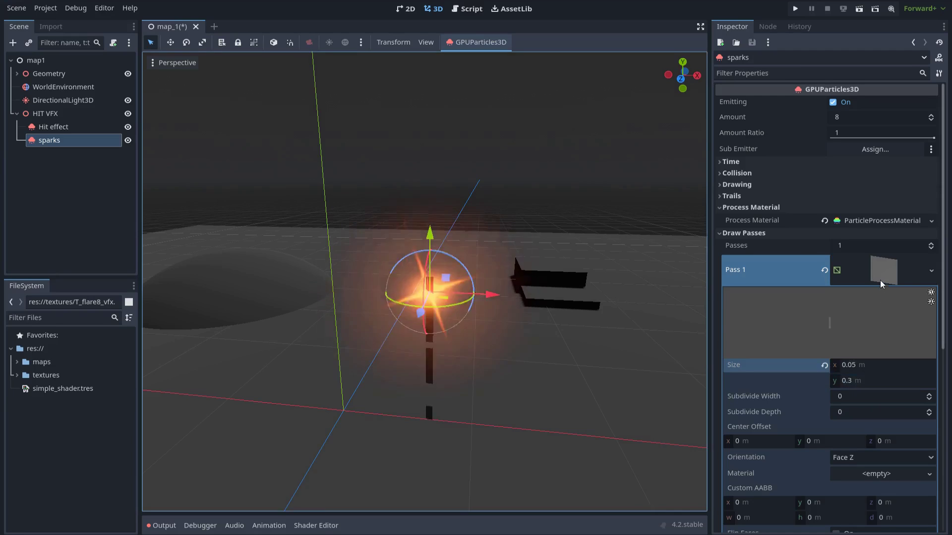
left_click(879, 280)
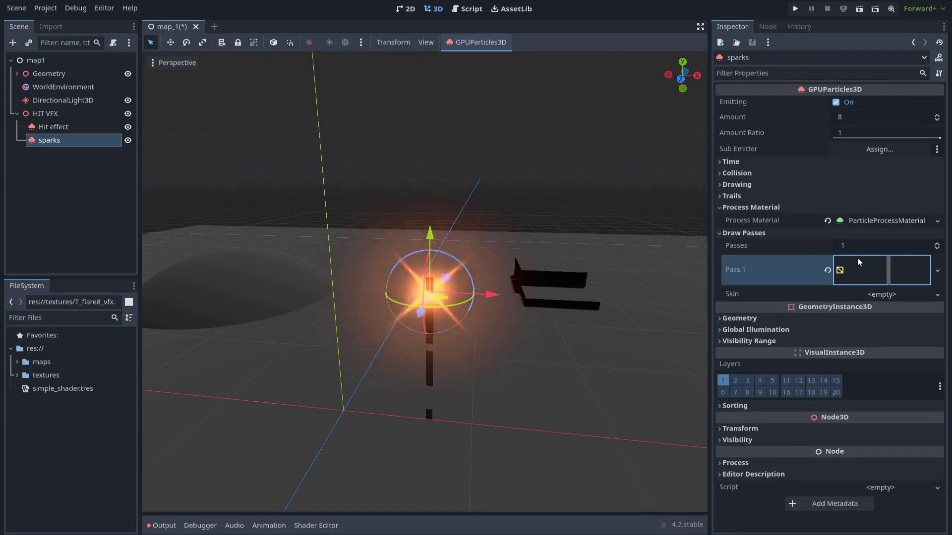
Step: Set the sparks' Gravity y to 0
left_click(872, 222)
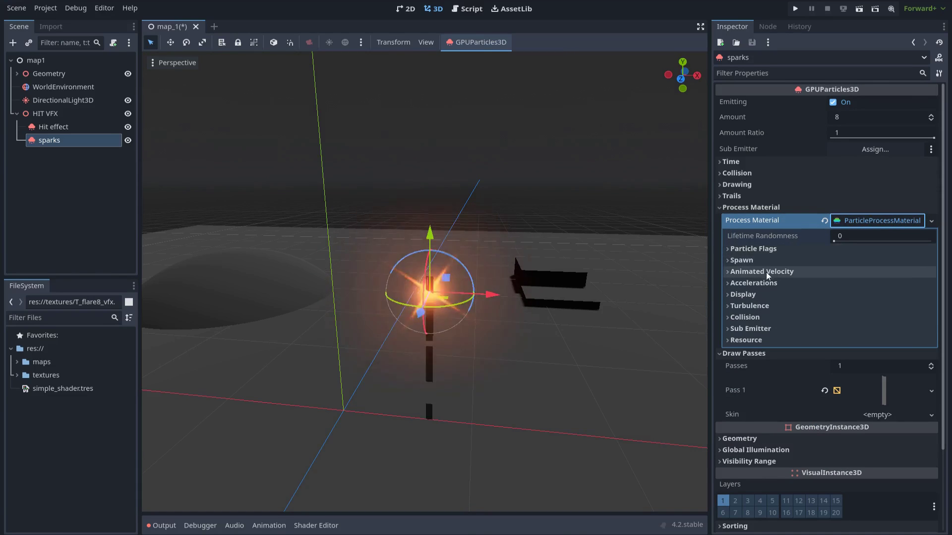
left_click(764, 284)
left_click(770, 297)
left_click(835, 322)
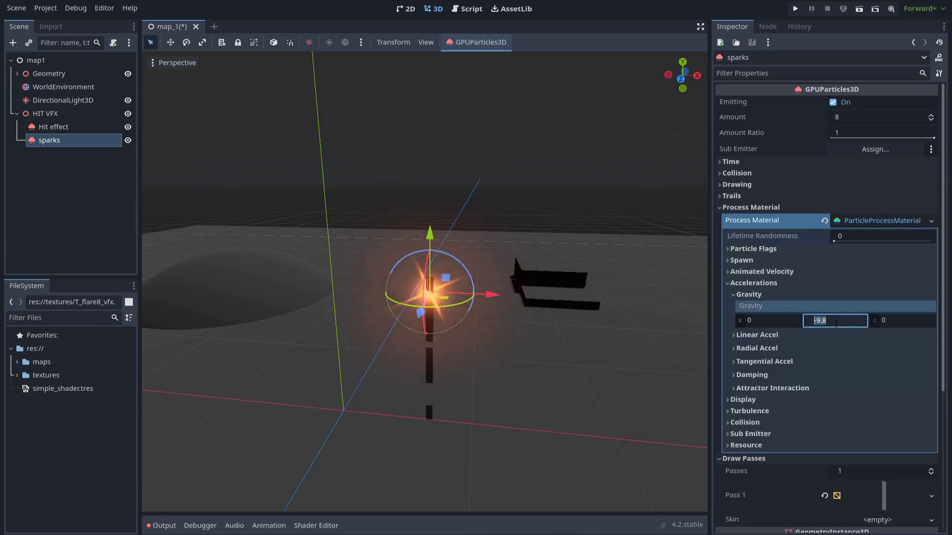
type("0")
left_click(775, 283)
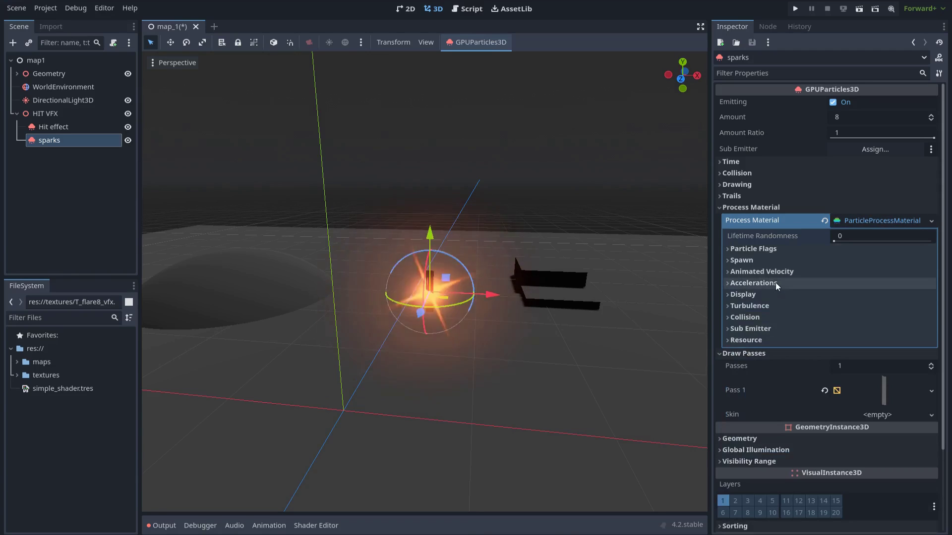
left_click(775, 282)
left_click(760, 284)
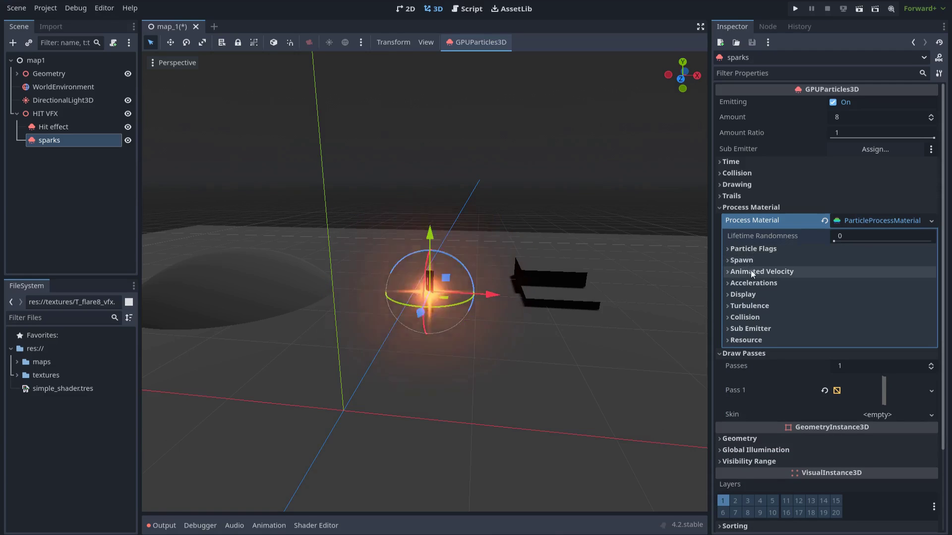
Step: Set Direction to 0, 1, 0, Spread 180, and Initial Velocity 8 to 12
left_click(746, 261)
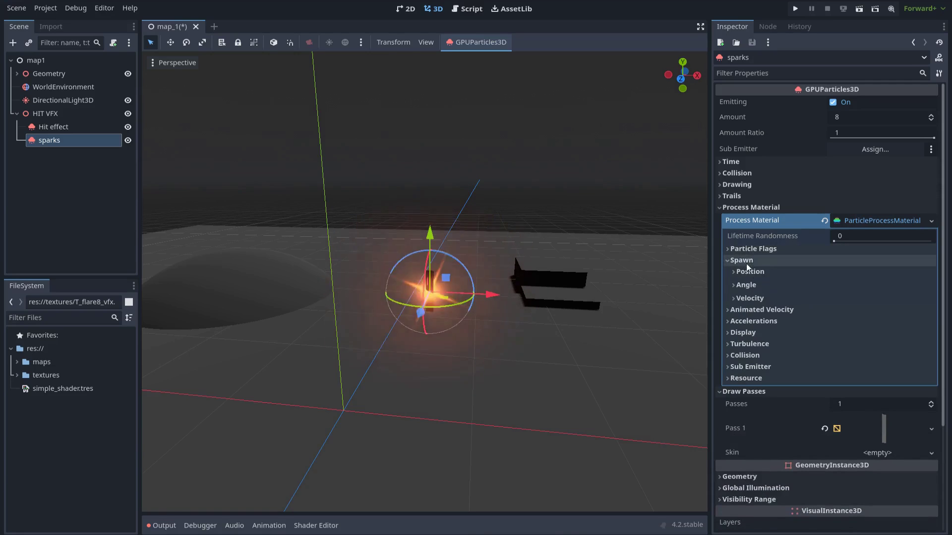
left_click(763, 297)
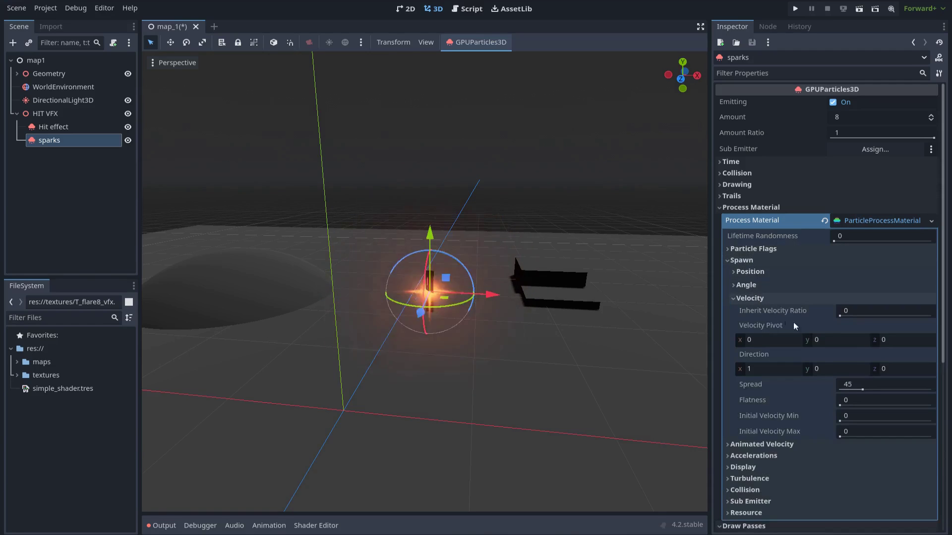
left_click(766, 369)
type("0")
key("Tab")
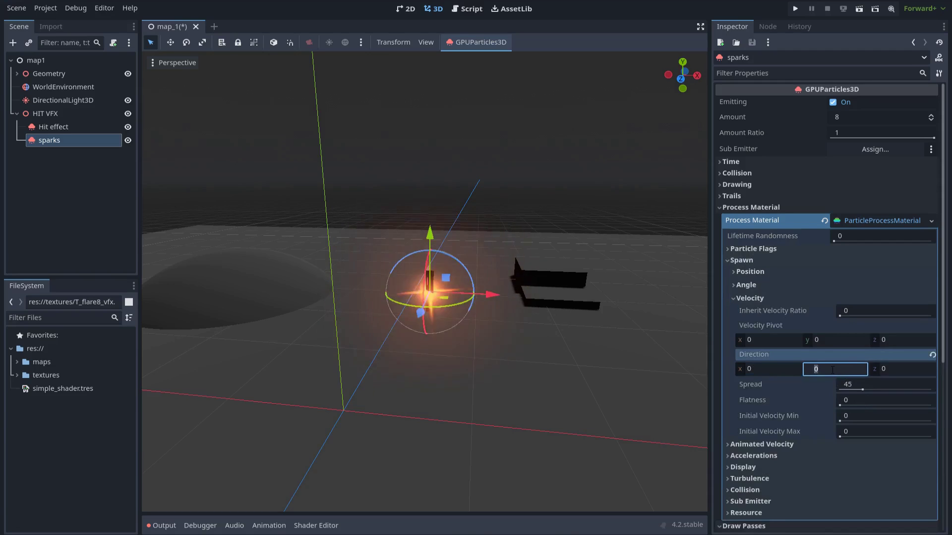
left_click(854, 385)
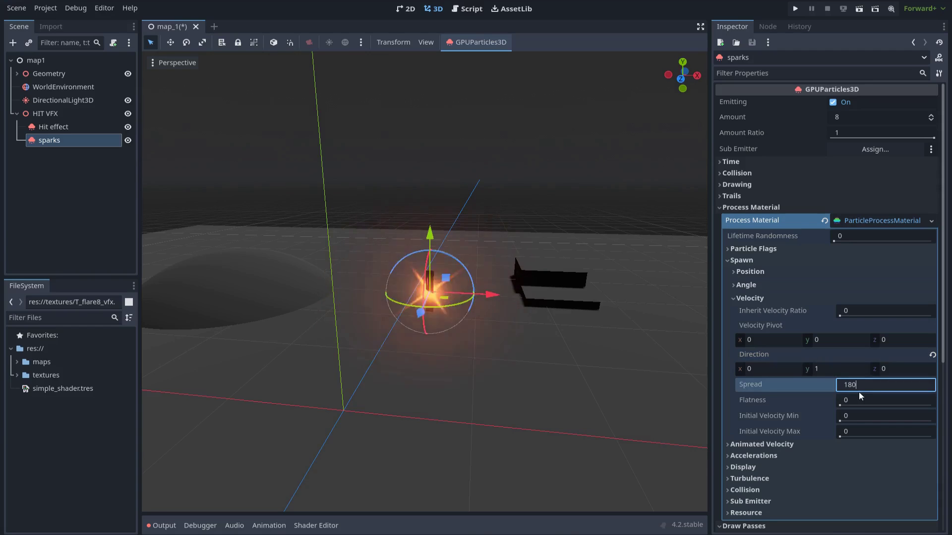
left_click(860, 417)
type("8")
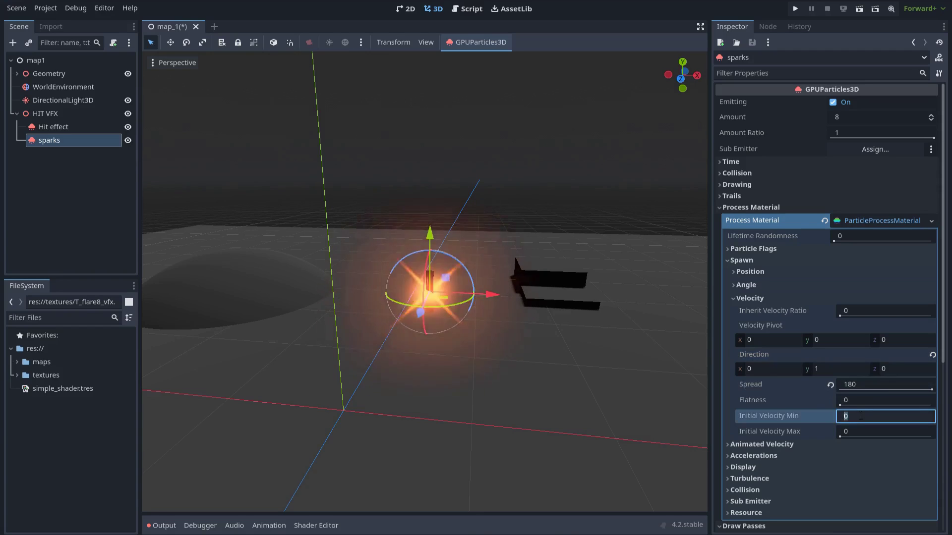
left_click(862, 429)
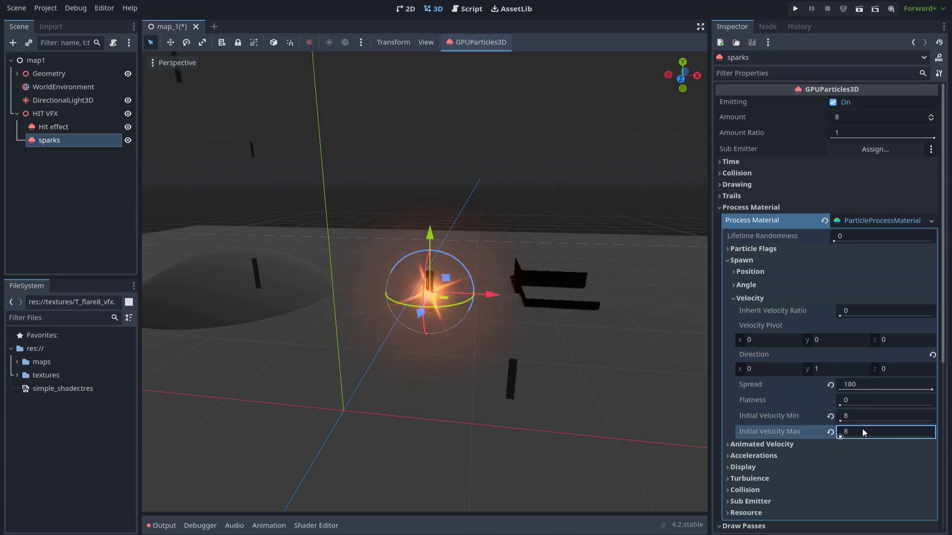
type("12")
key("Return")
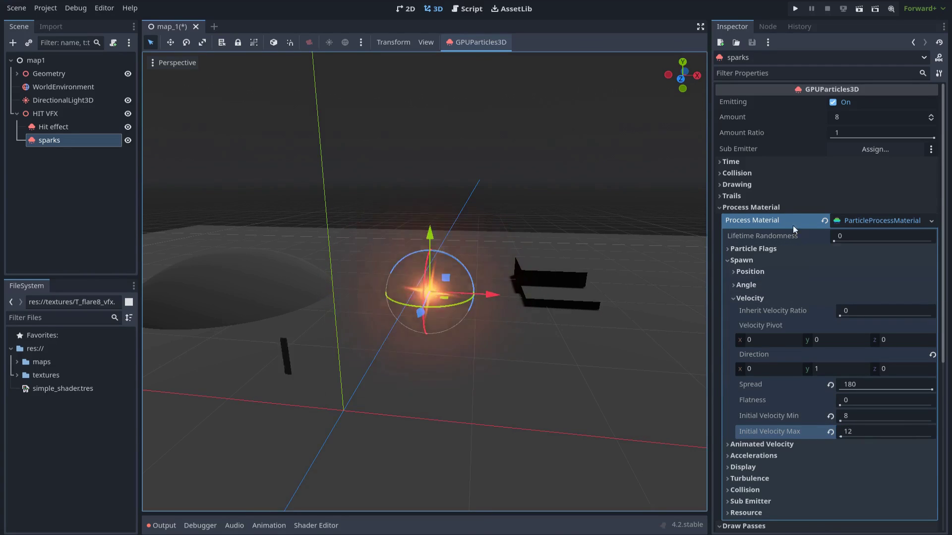
Step: Set the sparks' lifetime to 0.25 s and Explosiveness to 1
left_click(764, 163)
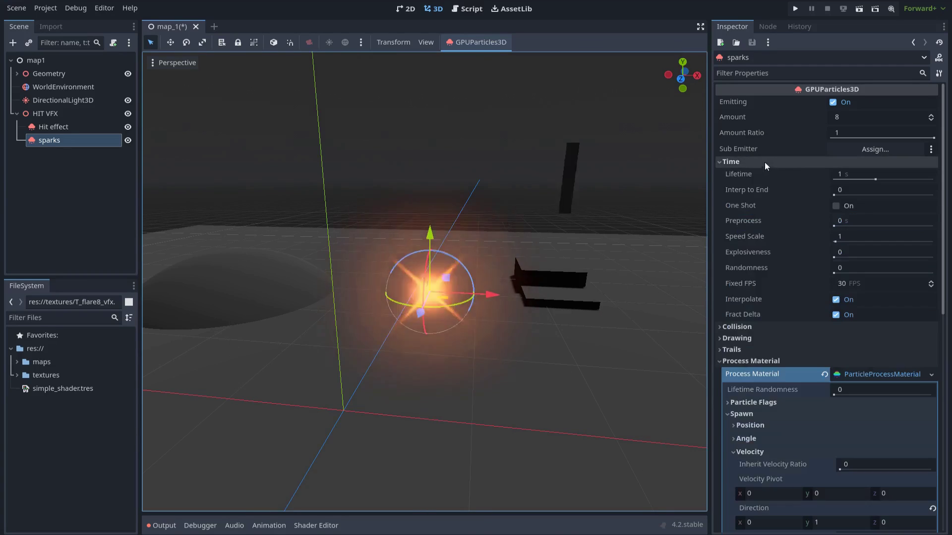
left_click(847, 175)
type("0.25")
key("Return")
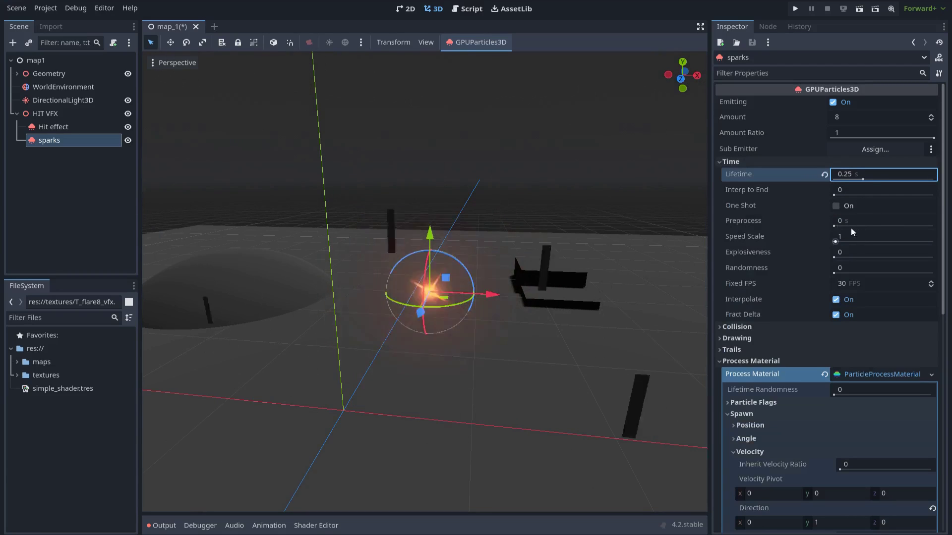
left_click_drag(839, 258, 918, 259)
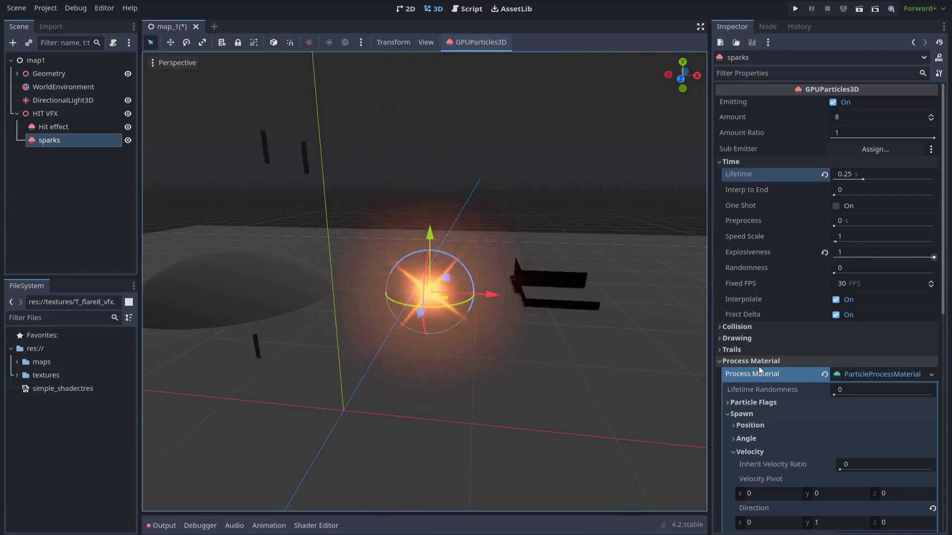
Step: Enable the Align Y particle flag so sparks stretch along their direction of travel
left_click(740, 402)
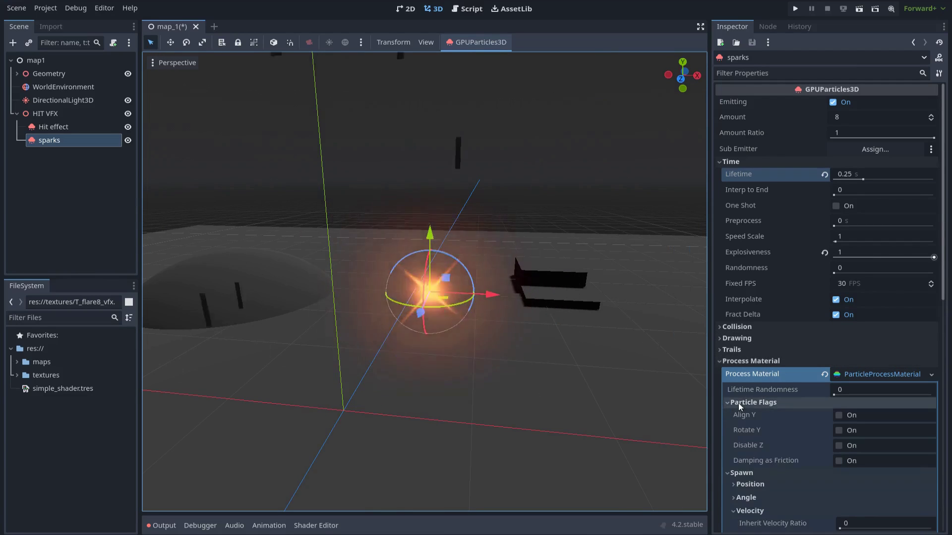
scroll(781, 392, "down", 1)
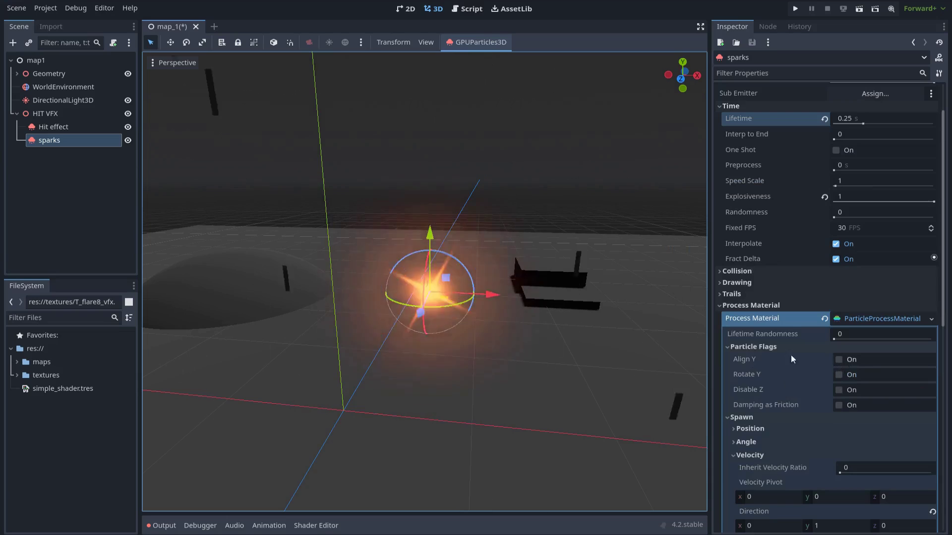
left_click(839, 360)
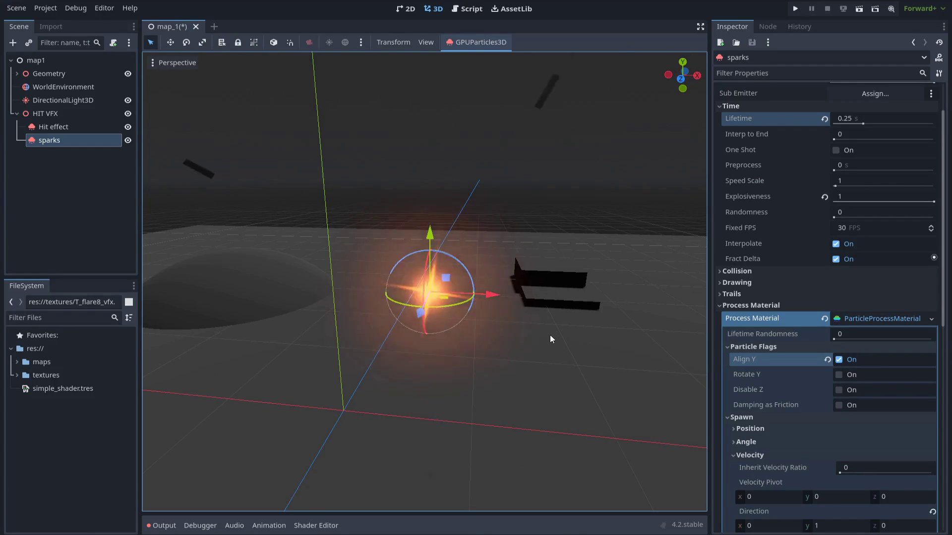
middle_click_drag(550, 334, 588, 347)
scroll(783, 348, "down", 9)
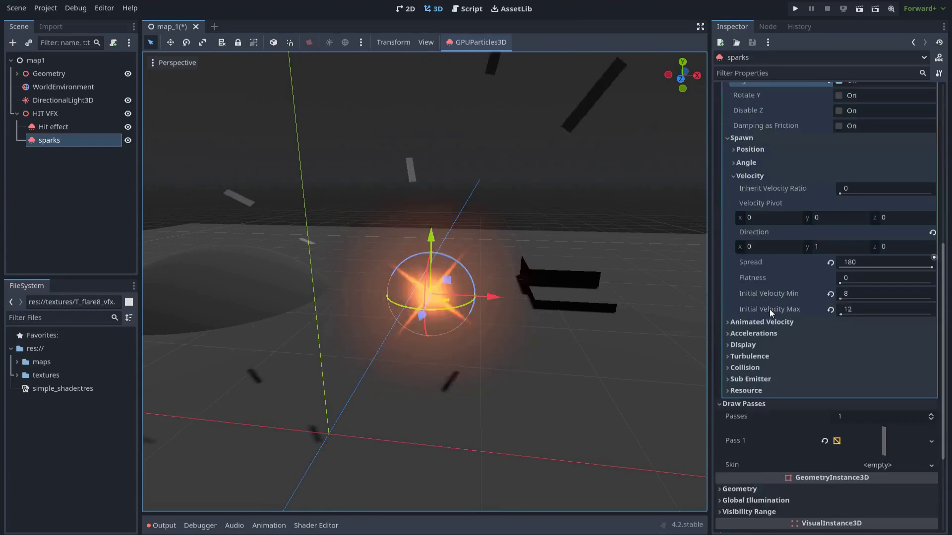
Step: Give the sparks a new ShaderMaterial as material override, leaving its shader empty
left_click(748, 338)
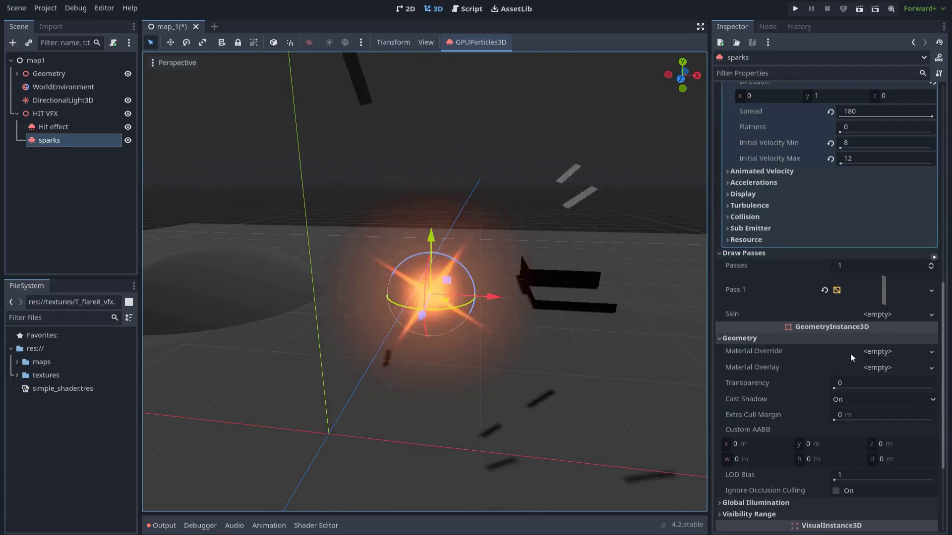
left_click(885, 353)
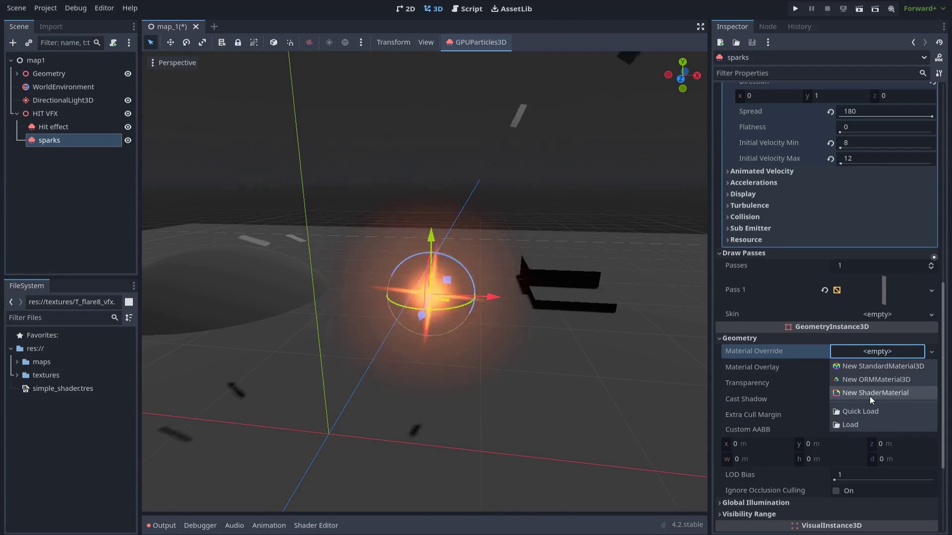
left_click(869, 394)
left_click(878, 370)
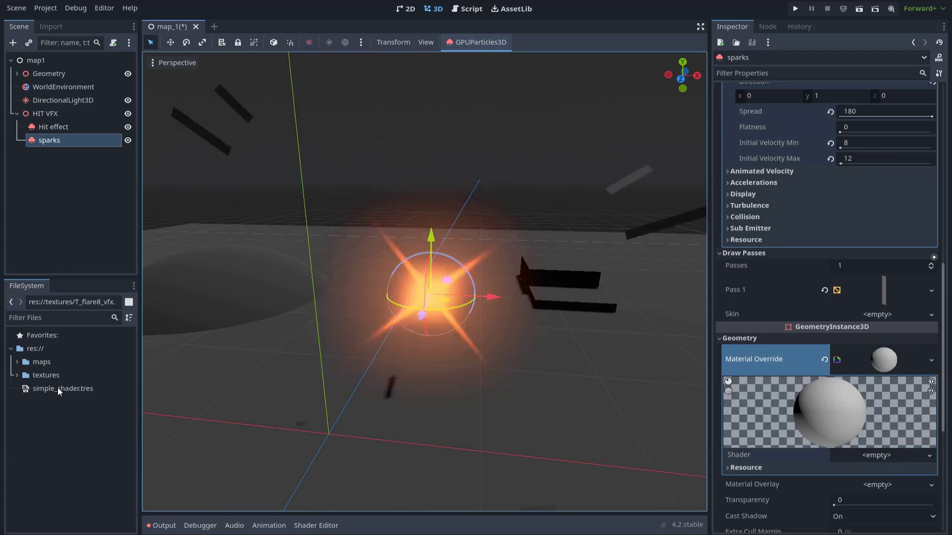
left_click_drag(57, 388, 879, 451)
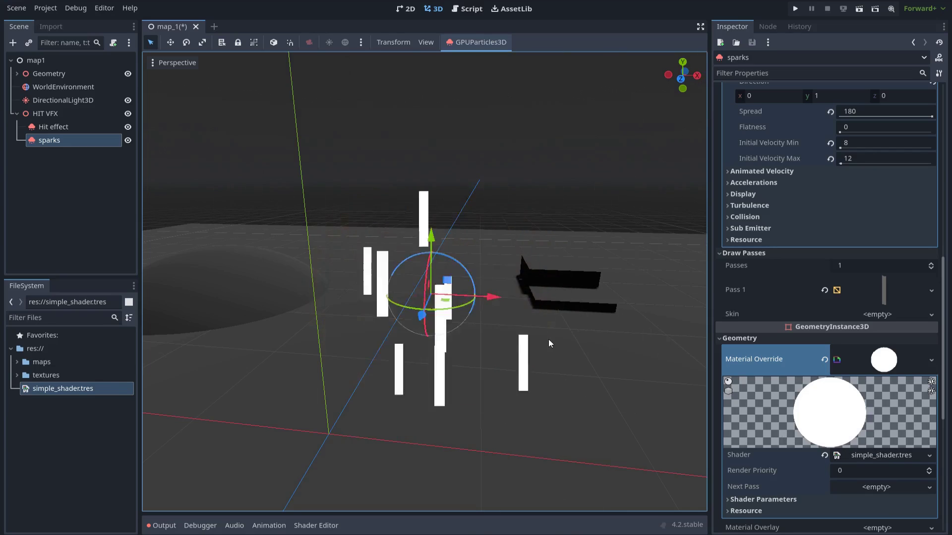
mouse_move(548, 339)
middle_mouse_down()
mouse_move(540, 350)
mouse_move(549, 338)
middle_mouse_up()
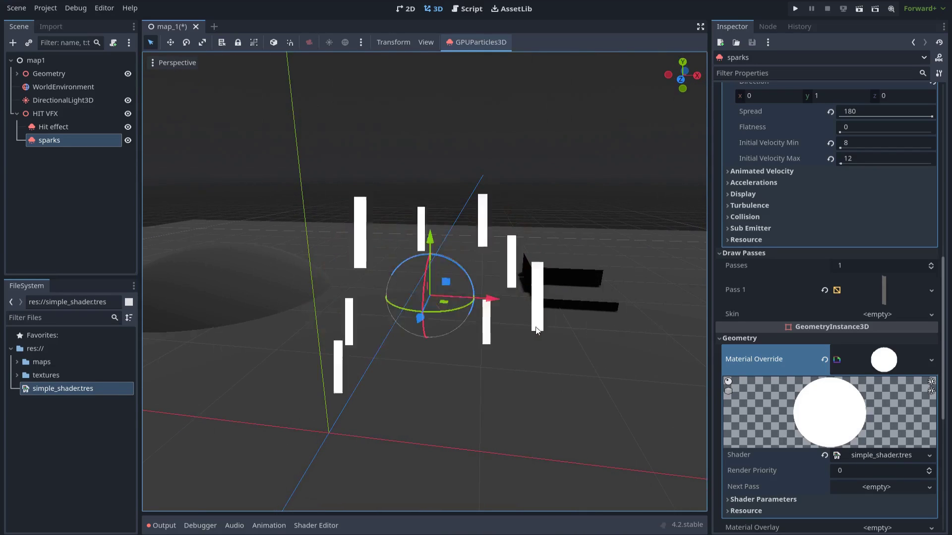
middle_click_drag(546, 331, 549, 335)
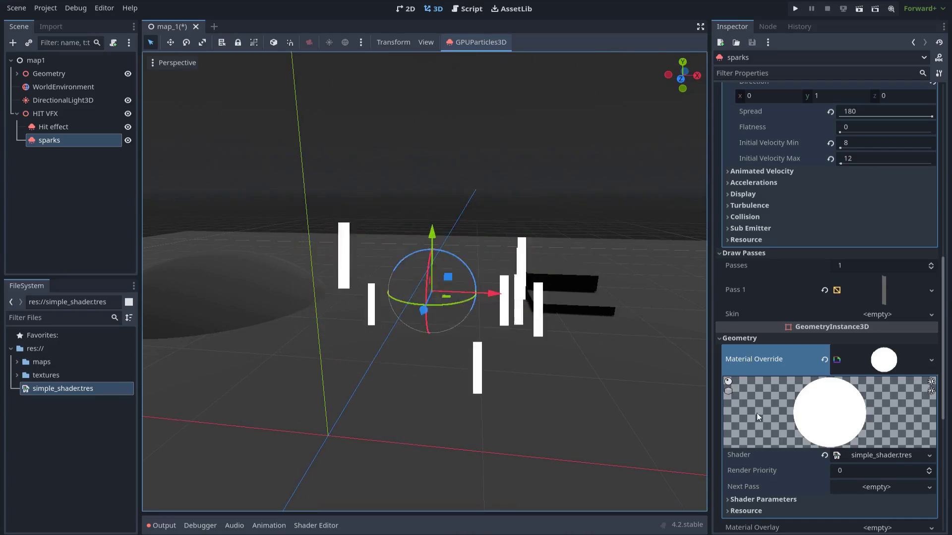
left_click(825, 456)
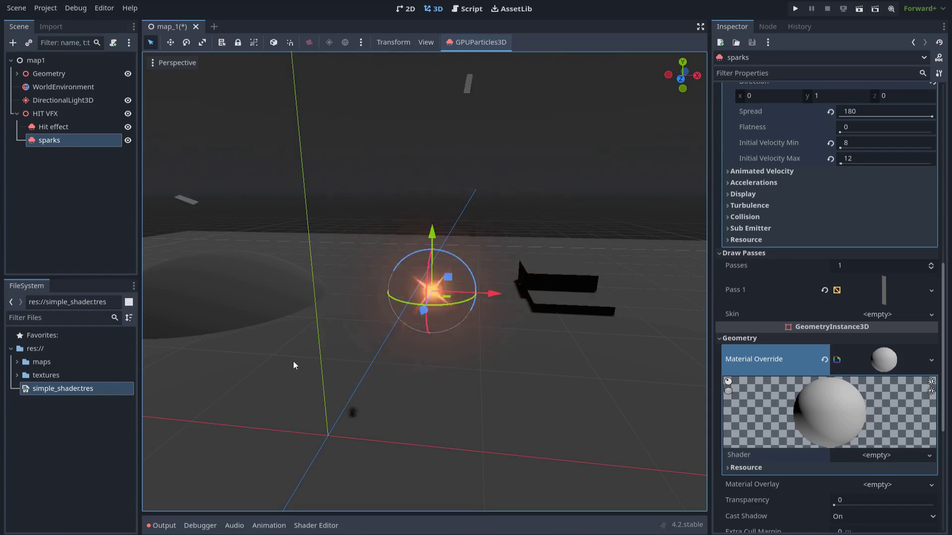
Step: Duplicate simple_shader.tres in the FileSystem as simple_shader2.tres
left_click(83, 389)
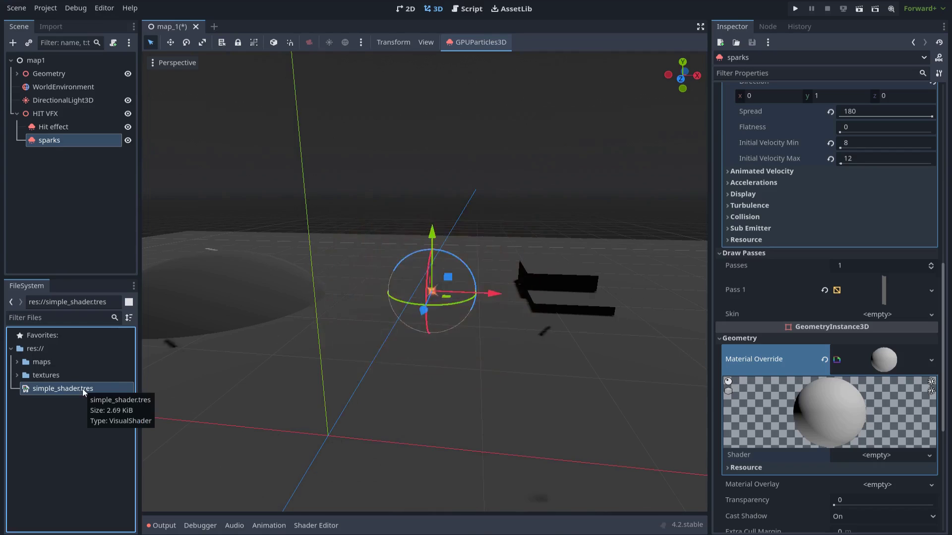
key("ctrl+d")
key("Right")
type("2")
key("Return")
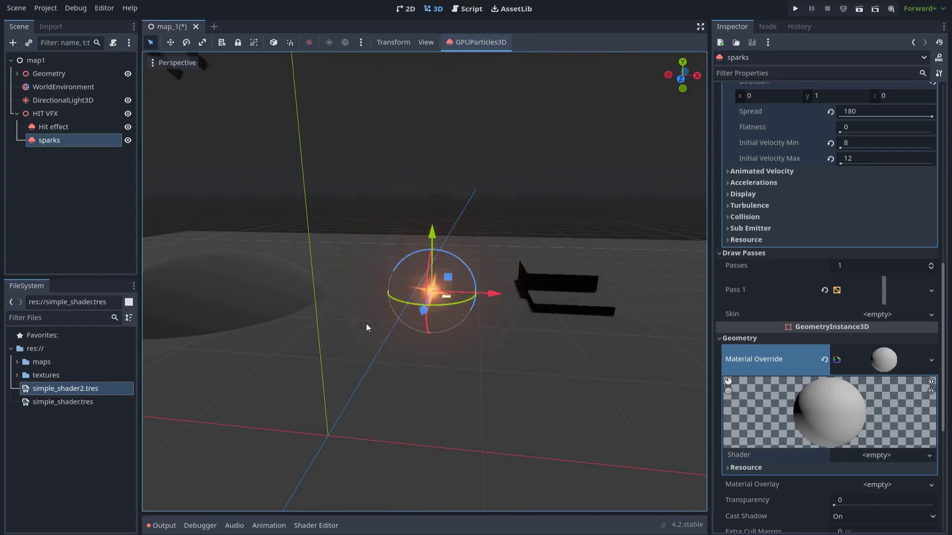
Step: Open simple_shader2.tres and set the vertex stage's billboard type to Disabled
double_click(68, 387)
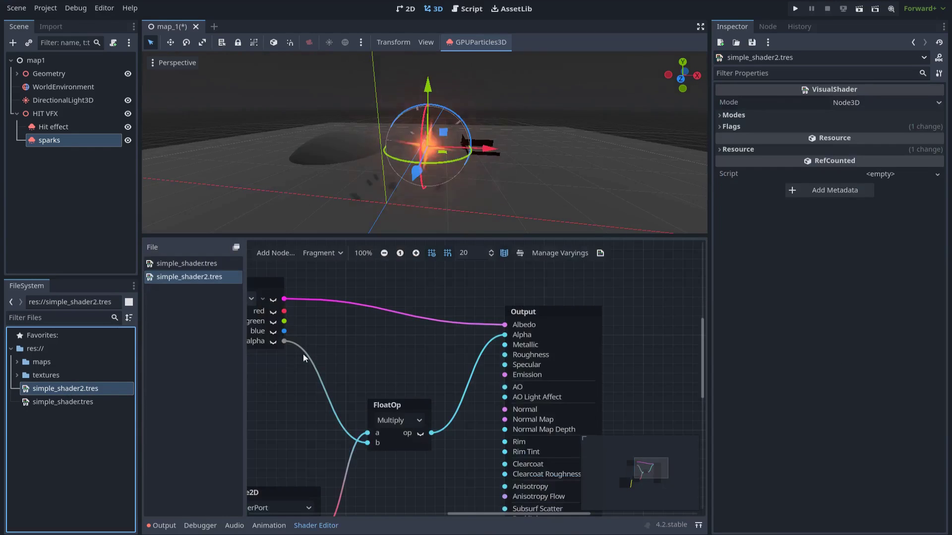
scroll(327, 349, "down", 2)
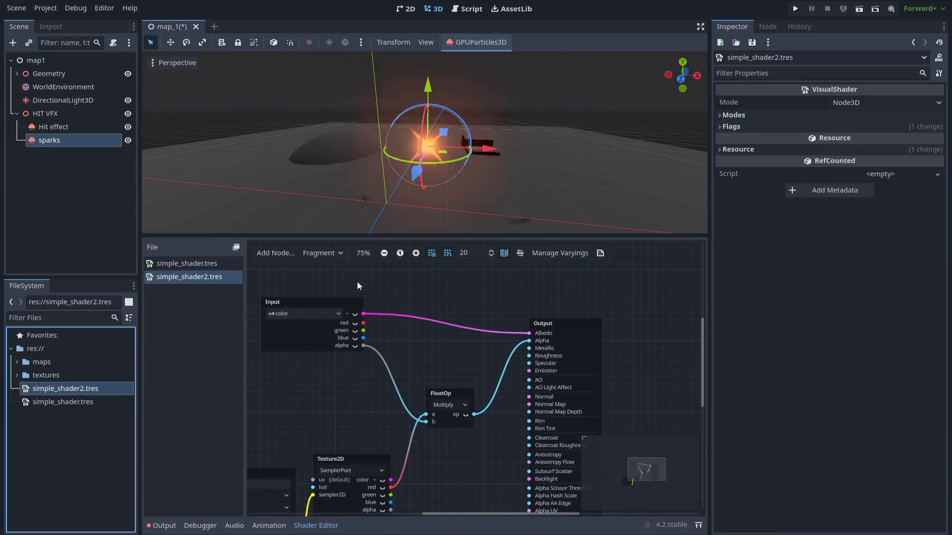
left_click(330, 253)
left_click(334, 271)
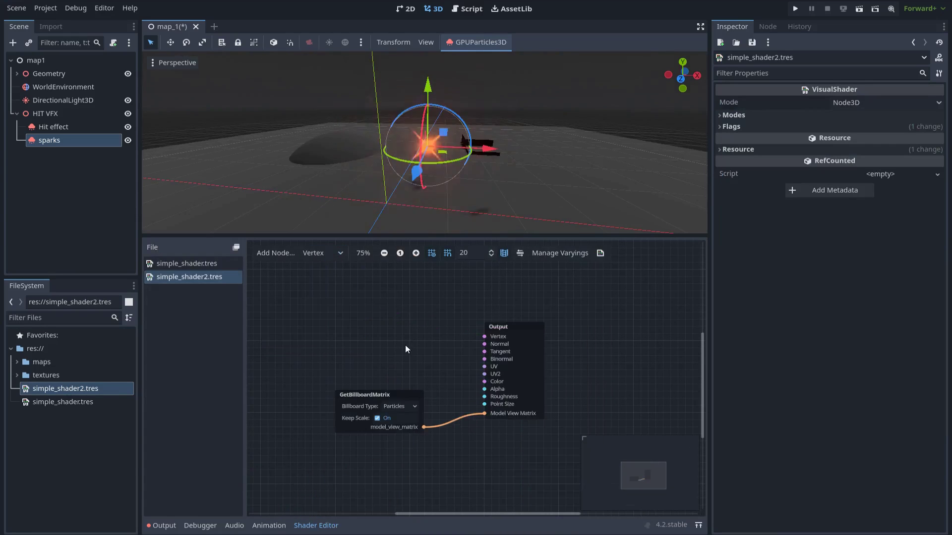
left_click(406, 412)
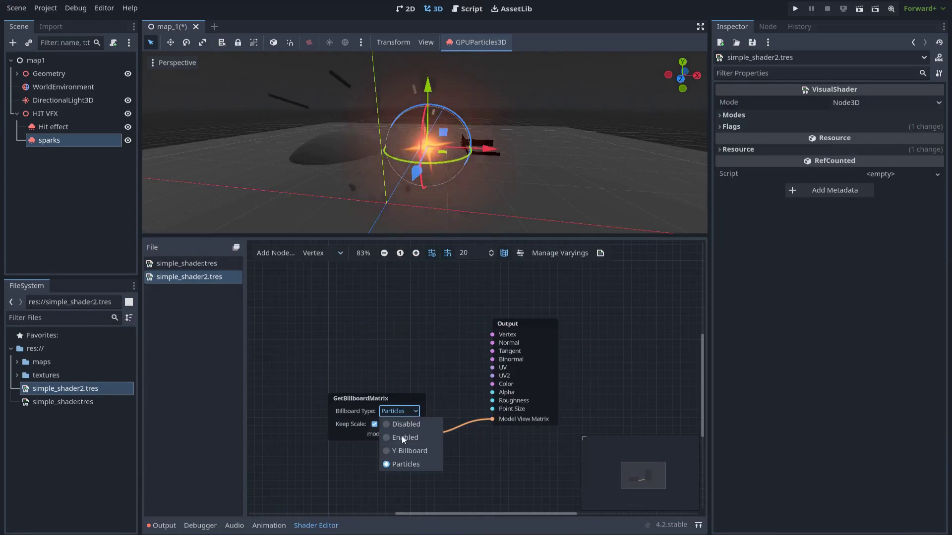
left_click(407, 425)
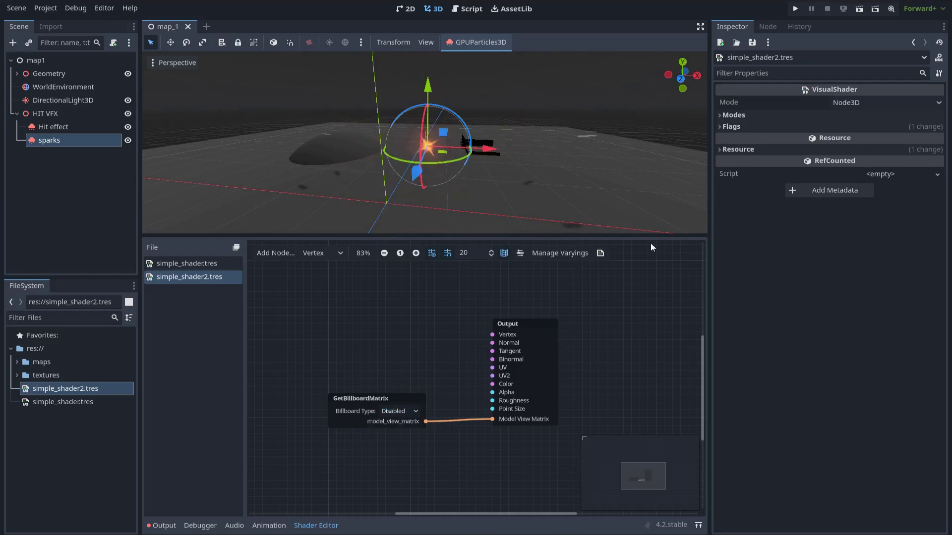
Step: Set the shader's Cull render mode to Disabled
left_click(742, 125)
left_click(744, 115)
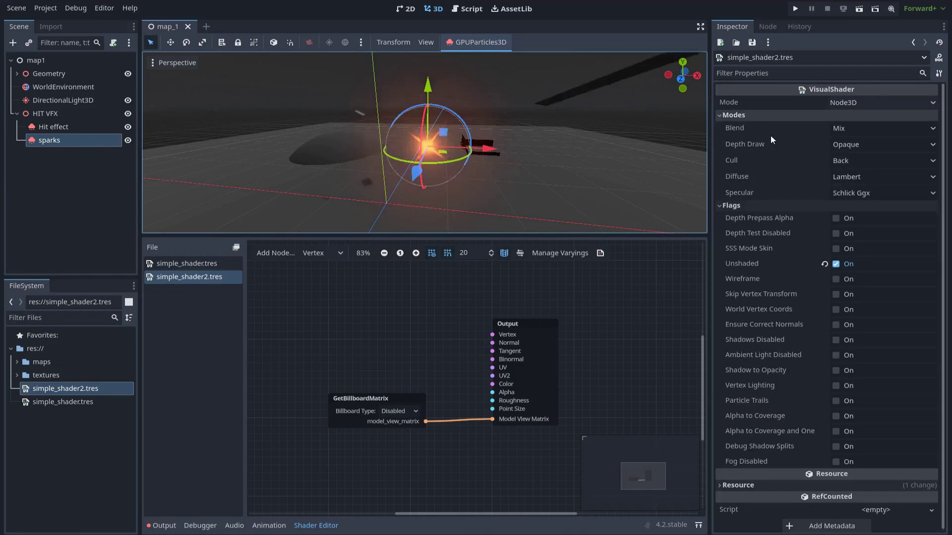
left_click(860, 163)
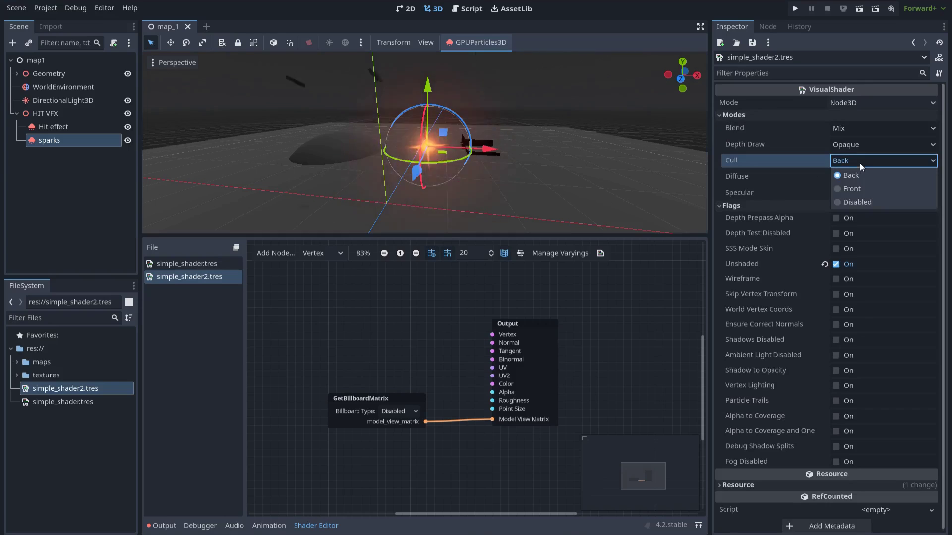
left_click(854, 203)
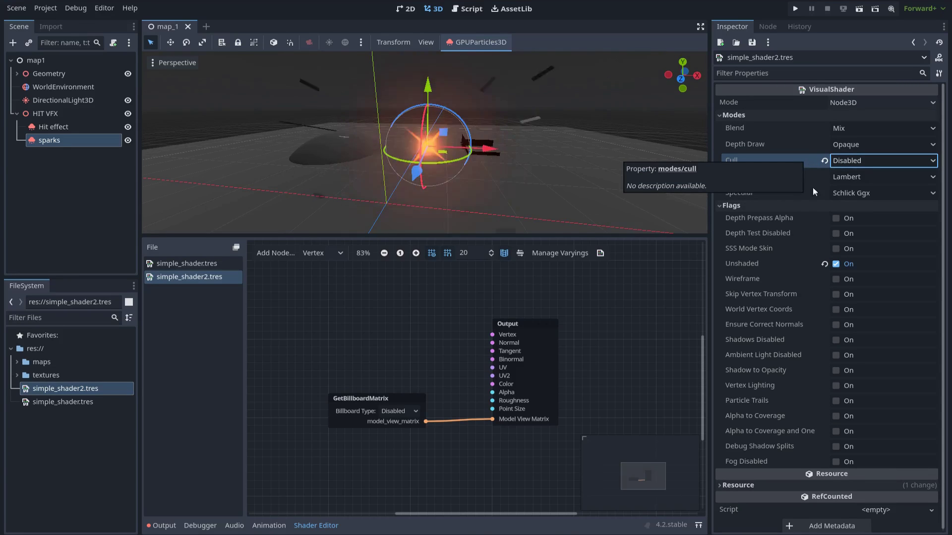
Step: Assign simple_shader2.tres as the shader of the sparks' ShaderMaterial
left_click(316, 526)
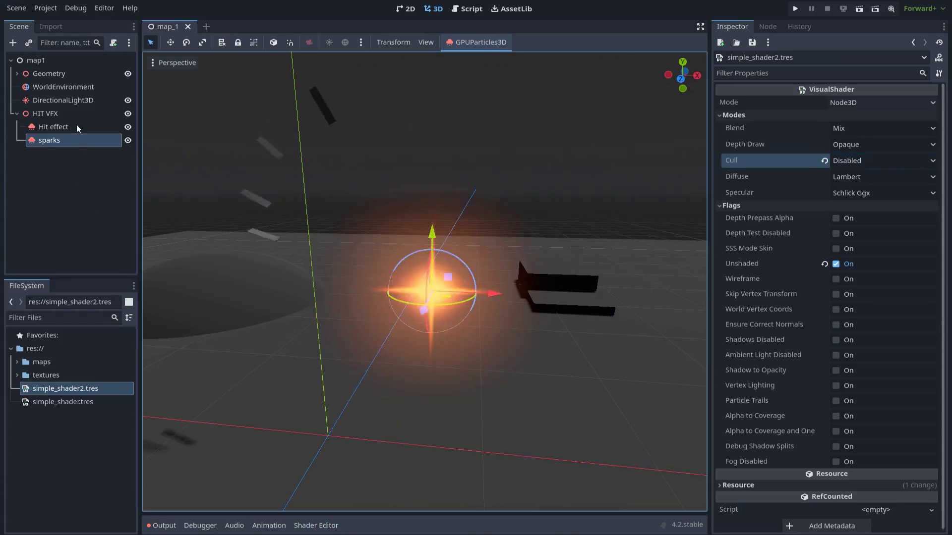
double_click(74, 143)
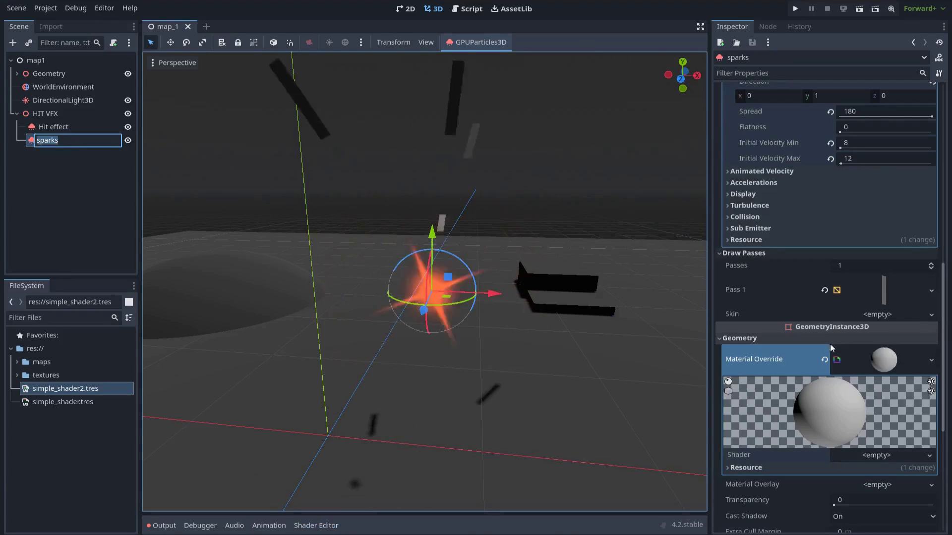
key("Return")
left_click_drag(95, 396, 380, 331)
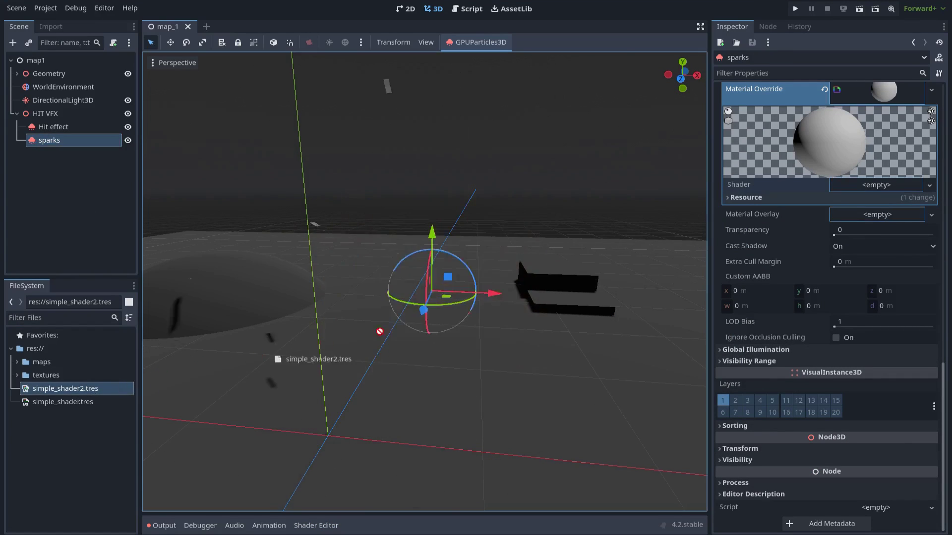
left_click_drag(873, 187, 875, 186)
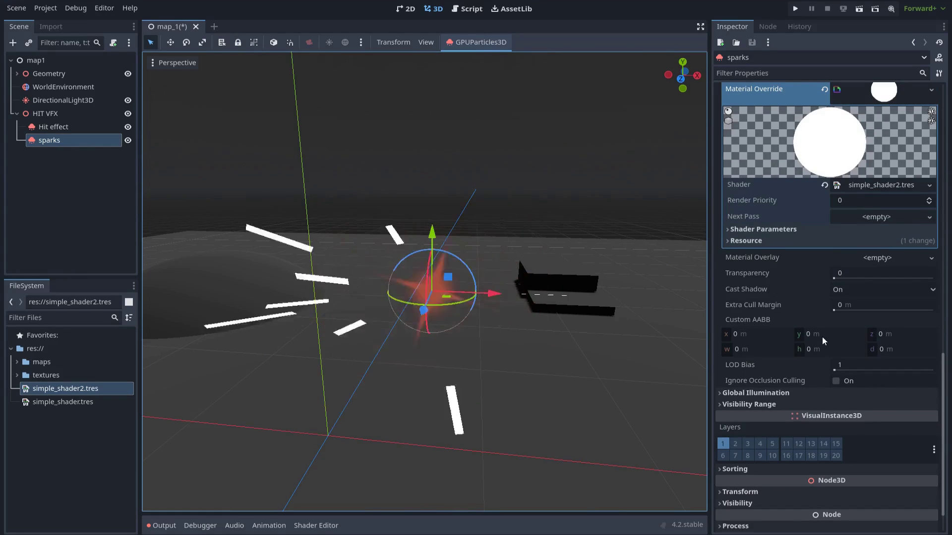
scroll(822, 336, "down", 2)
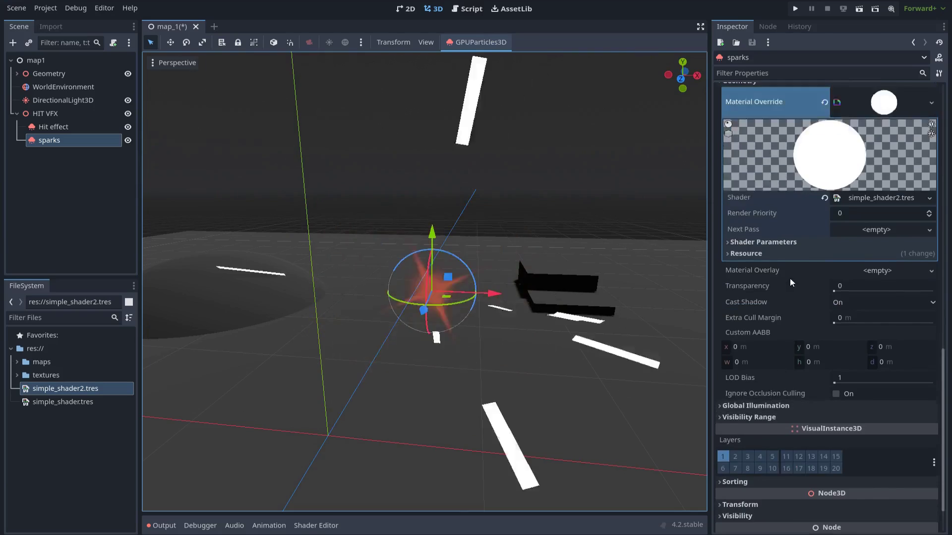
scroll(790, 278, "up", 2)
Step: Set the material's Hit Texture parameter to T_basic1_vfx.PNG
left_click(771, 298)
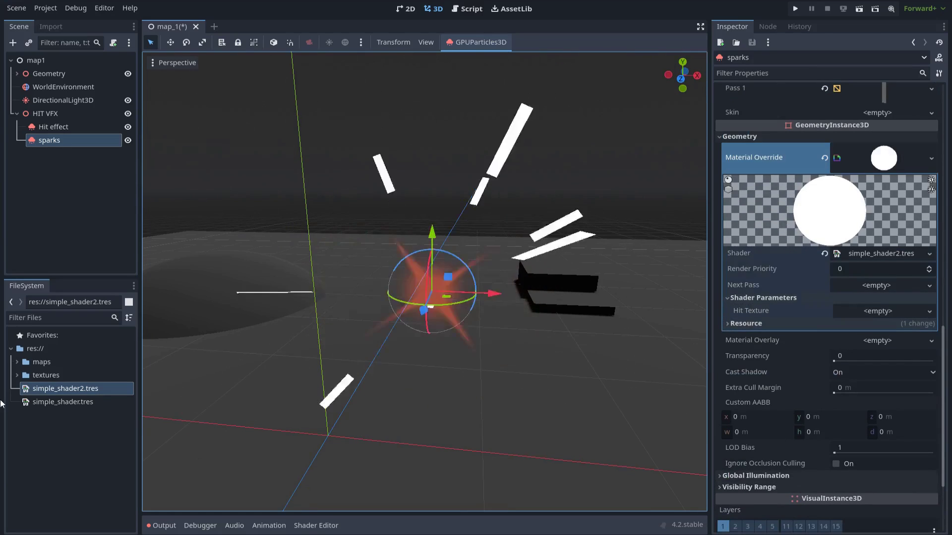
left_click(17, 376)
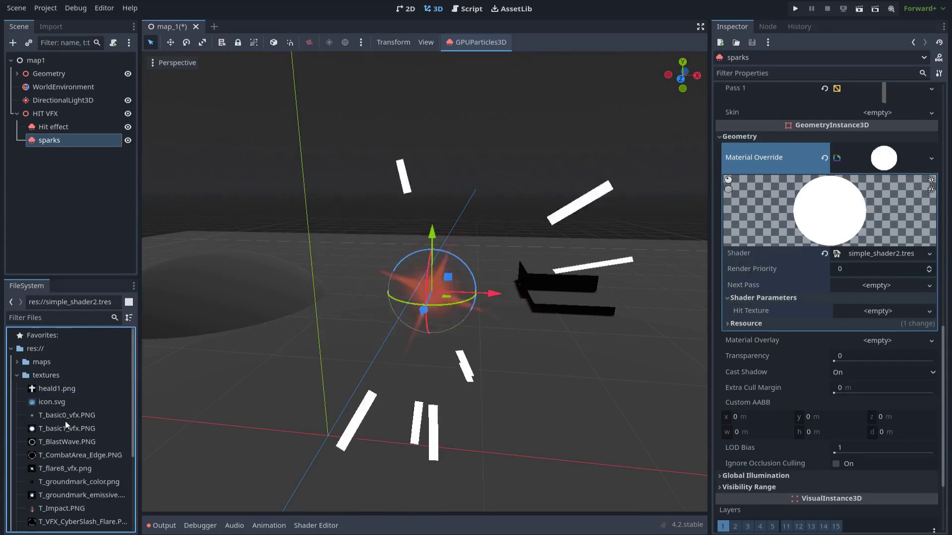
scroll(64, 421, "down", 3)
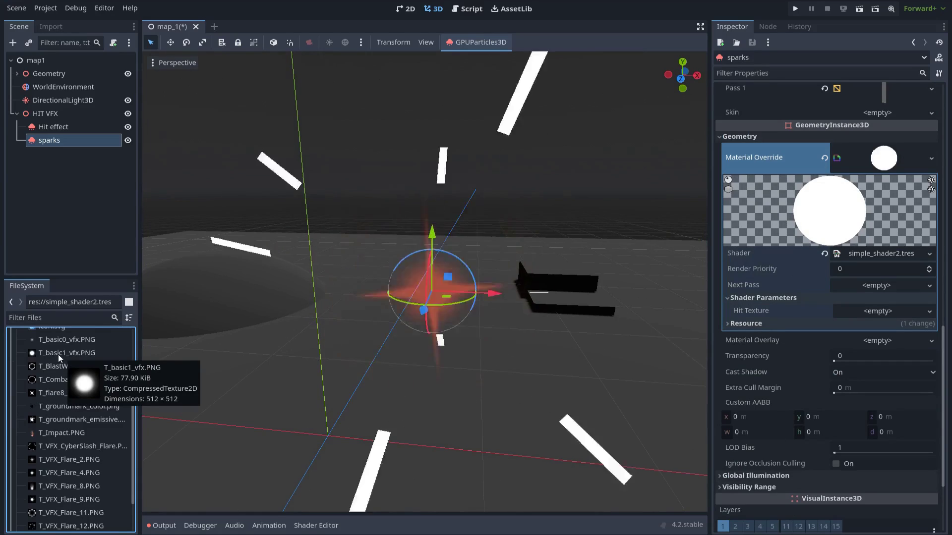
left_click_drag(60, 355, 802, 280)
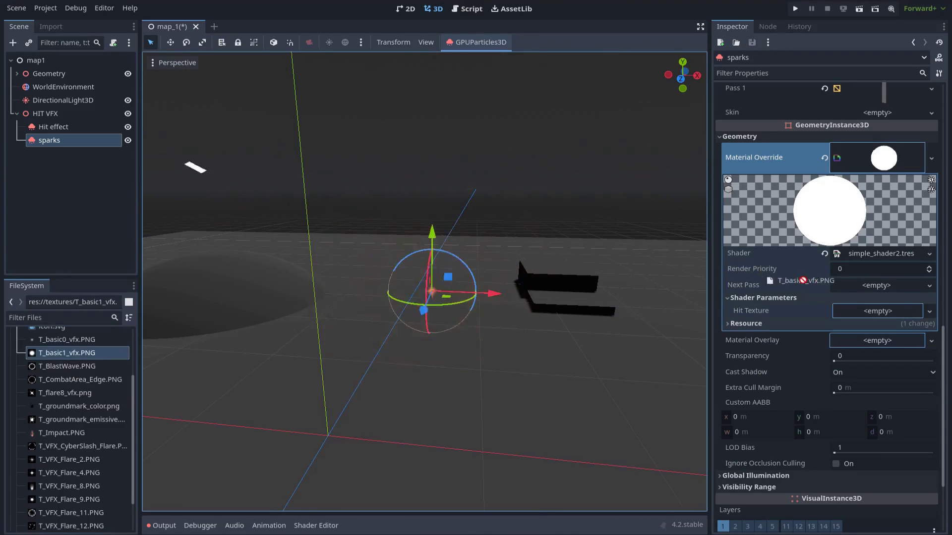
left_click_drag(892, 312, 881, 317)
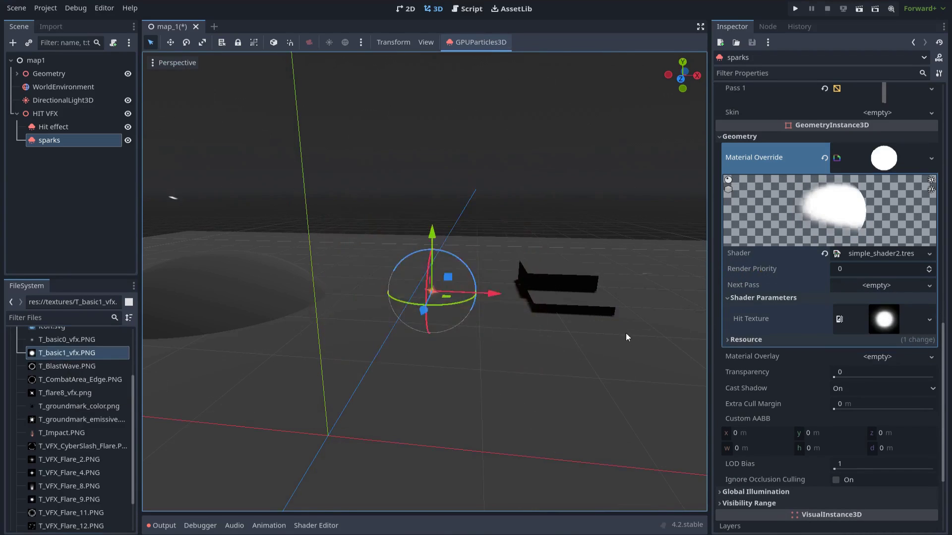
scroll(847, 228, "up", 6)
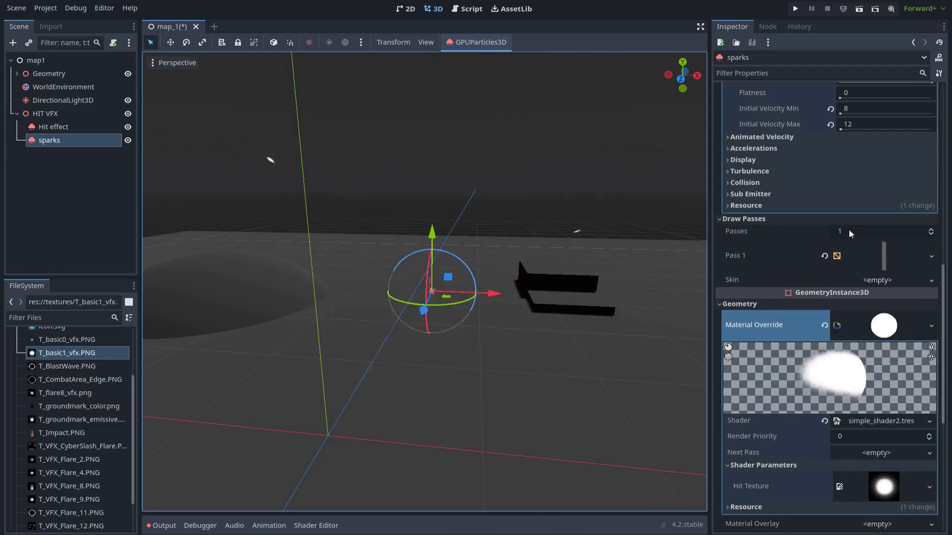
Step: Set the sparks' colour to raw R 2.5, G 2, B 0.5
left_click(760, 328)
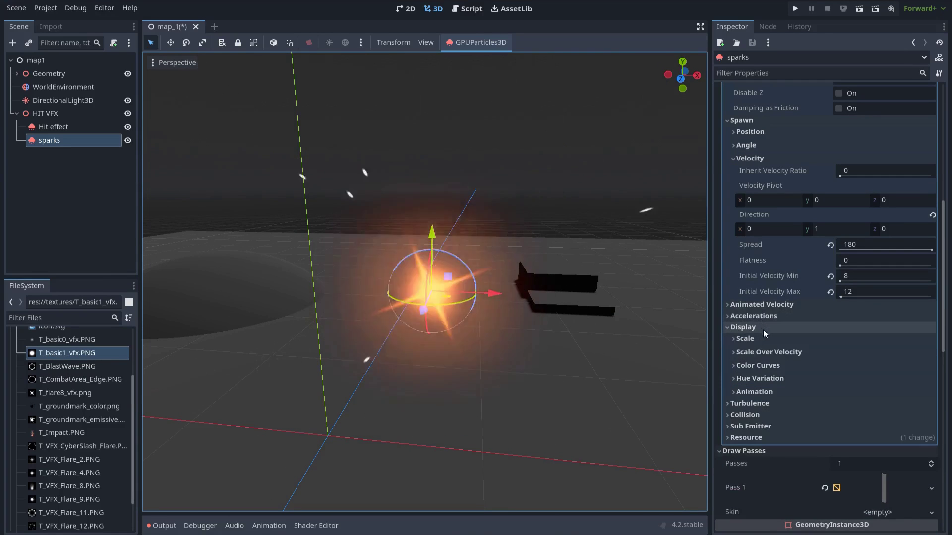
left_click(778, 365)
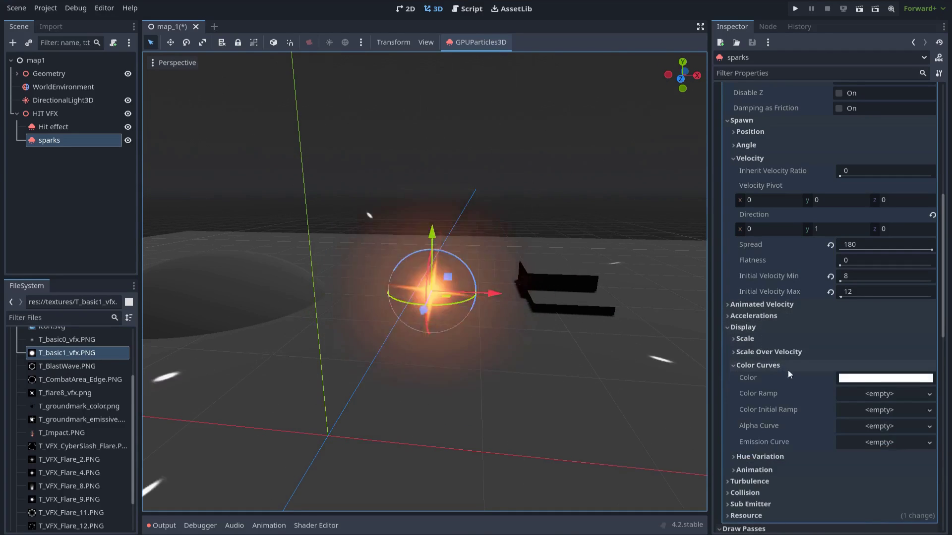
left_click(867, 381)
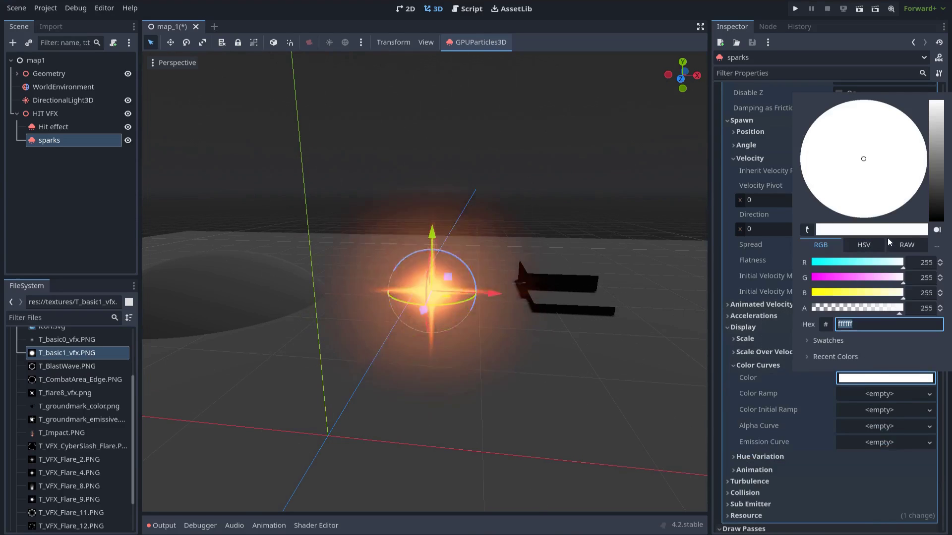
left_click(908, 247)
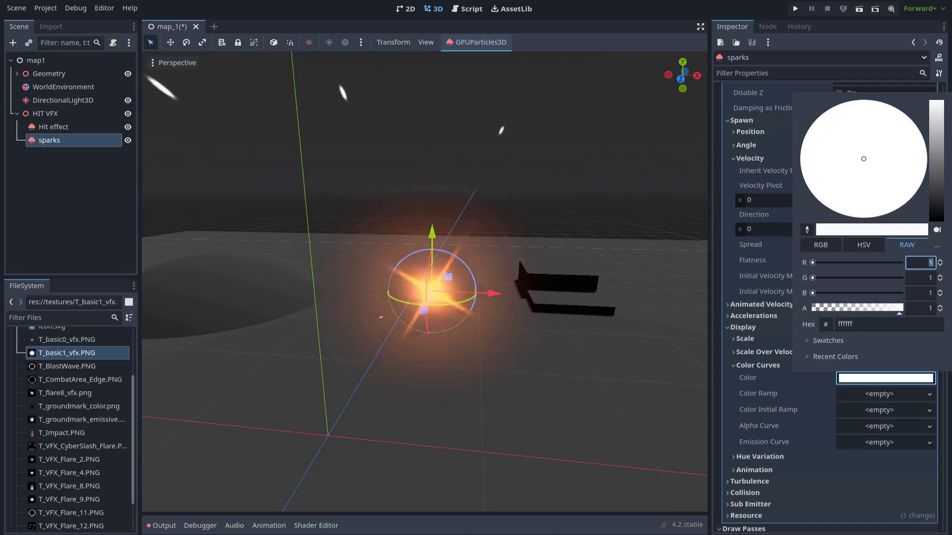
type("2.5")
key("Tab")
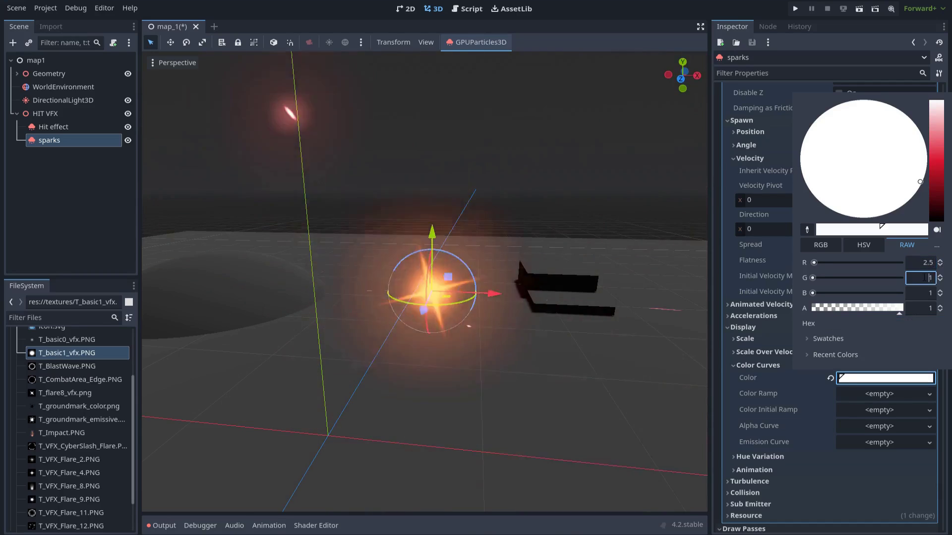
type("2")
key("Tab")
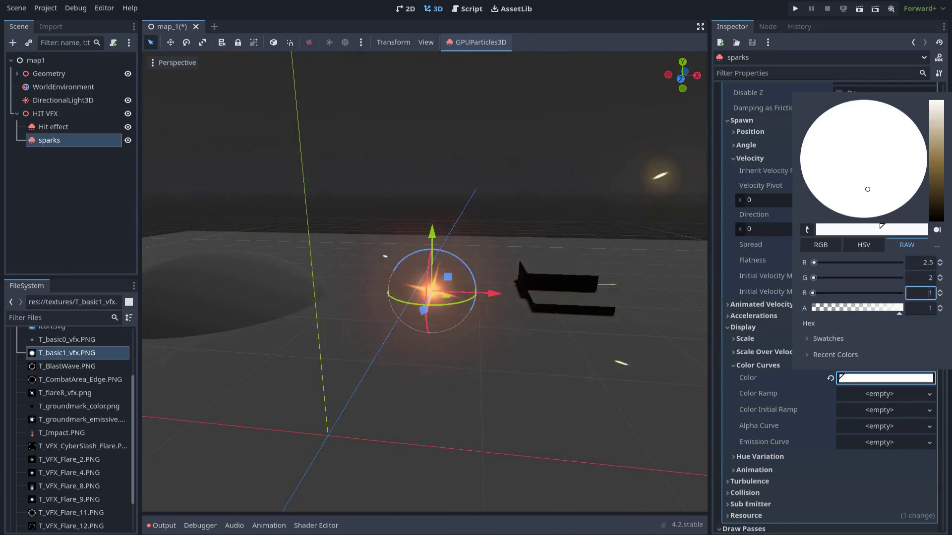
type("0.5")
key("Return")
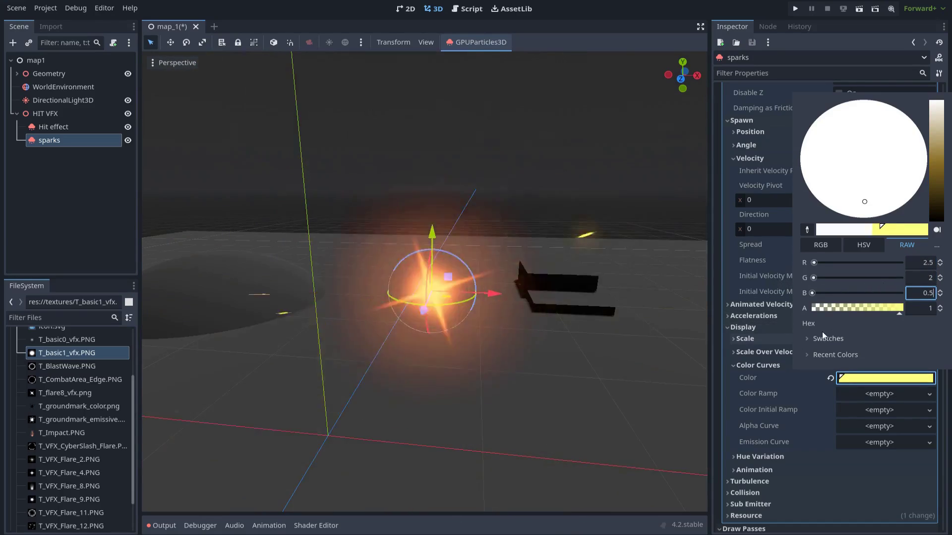
left_click(745, 268)
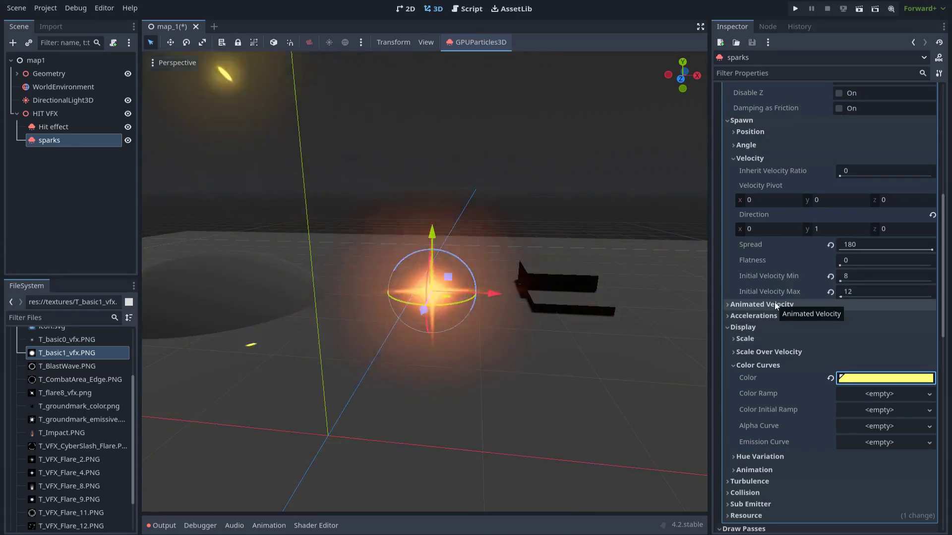
Step: Set the sparks' Scale Min to 0.3 and Scale Max to 0.5
left_click(760, 339)
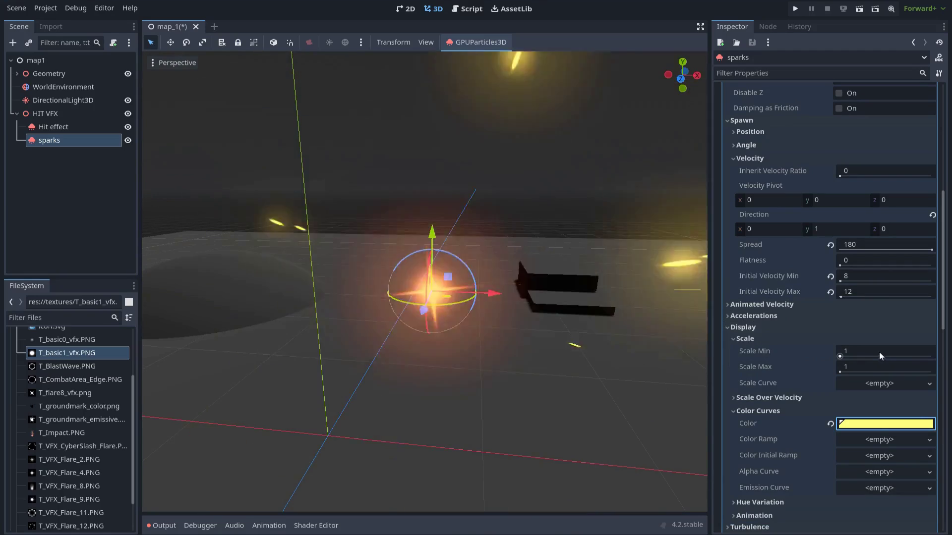
left_click(880, 352)
type("0.3")
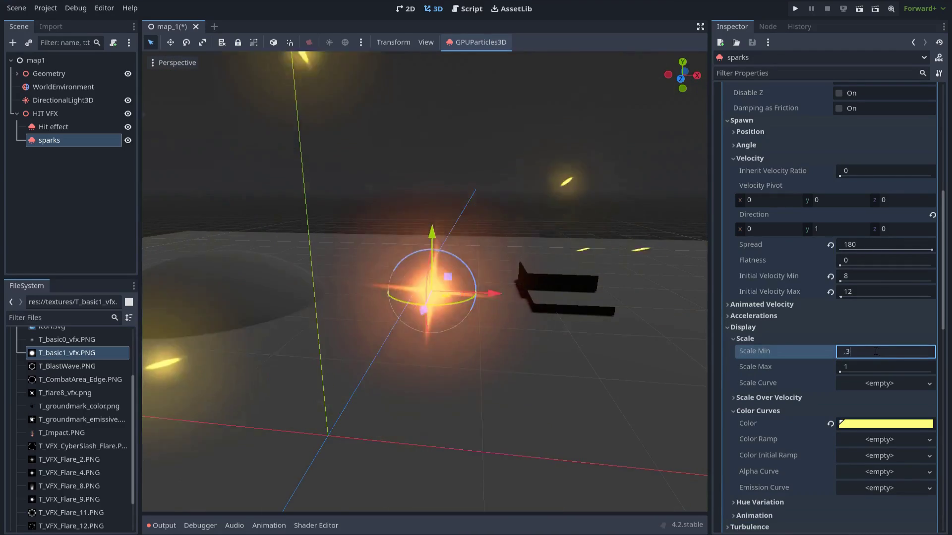
key("Return")
left_click(872, 367)
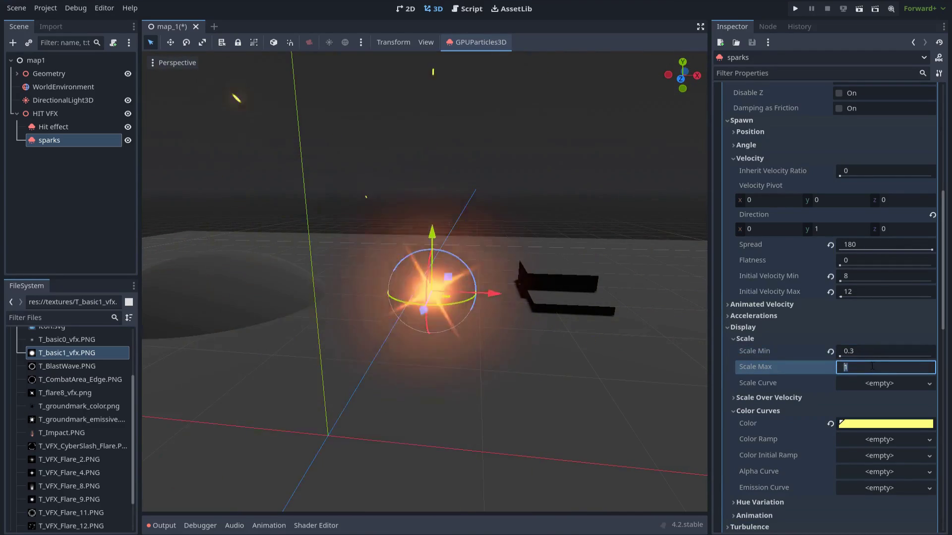
type(".5")
key("Return")
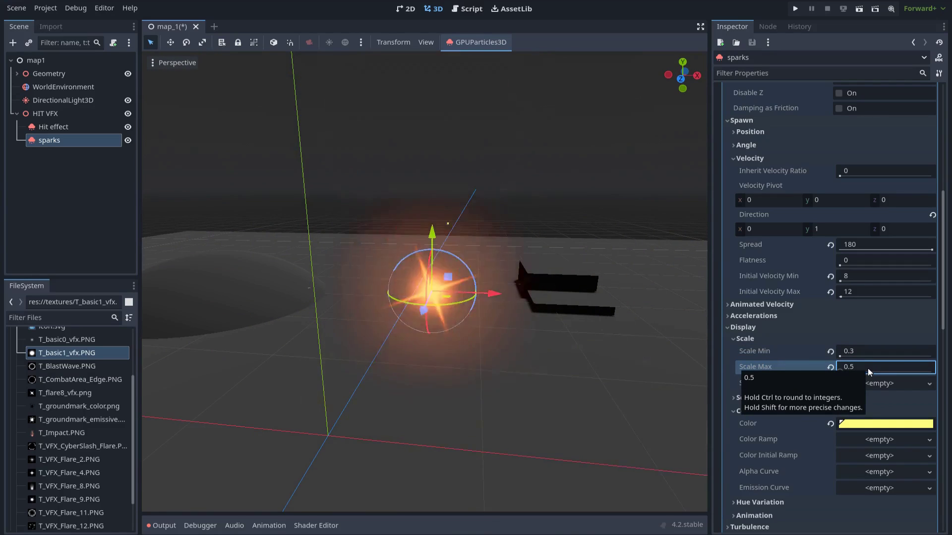
scroll(882, 409, "down", 3)
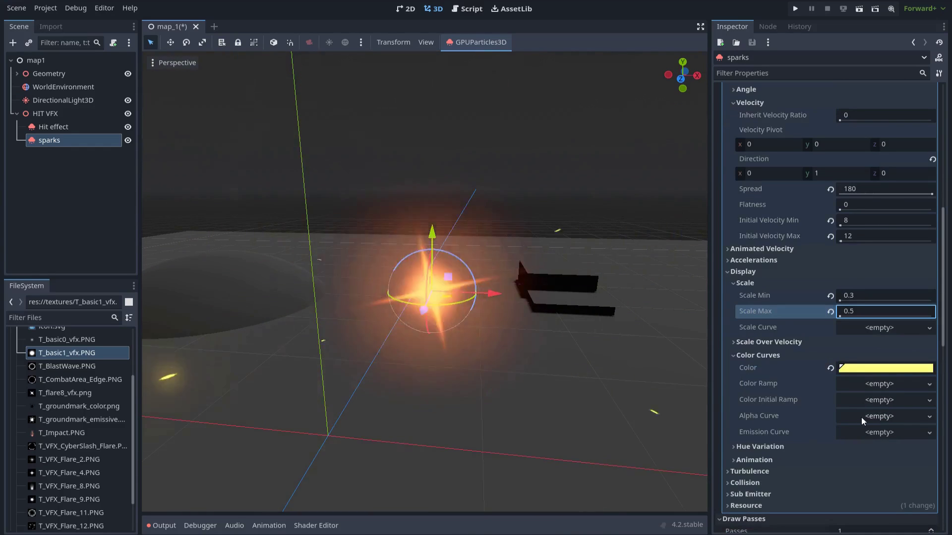
Step: Give the sparks' Alpha Curve a new CurveTexture with a curve fading from 1 to 0
left_click(861, 418)
left_click(872, 433)
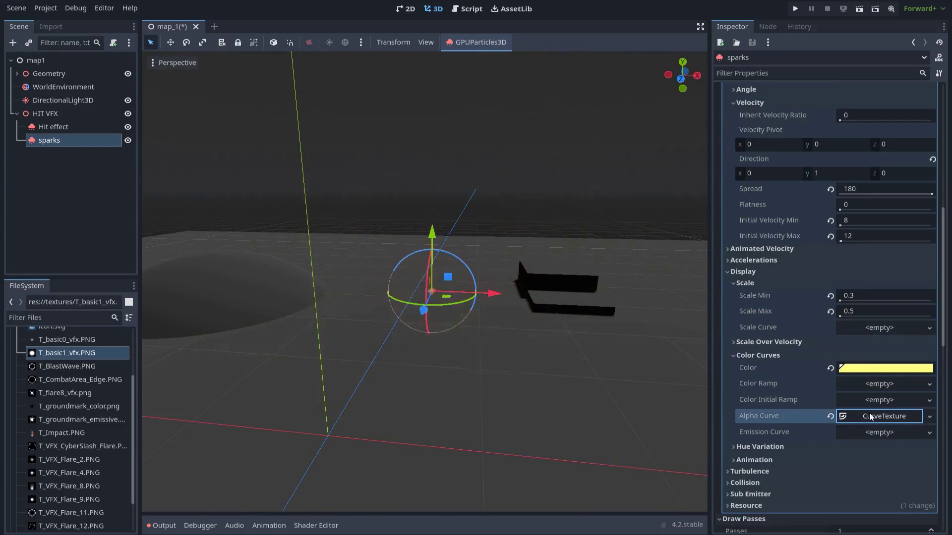
left_click(870, 417)
scroll(870, 412, "down", 6)
left_click(861, 351)
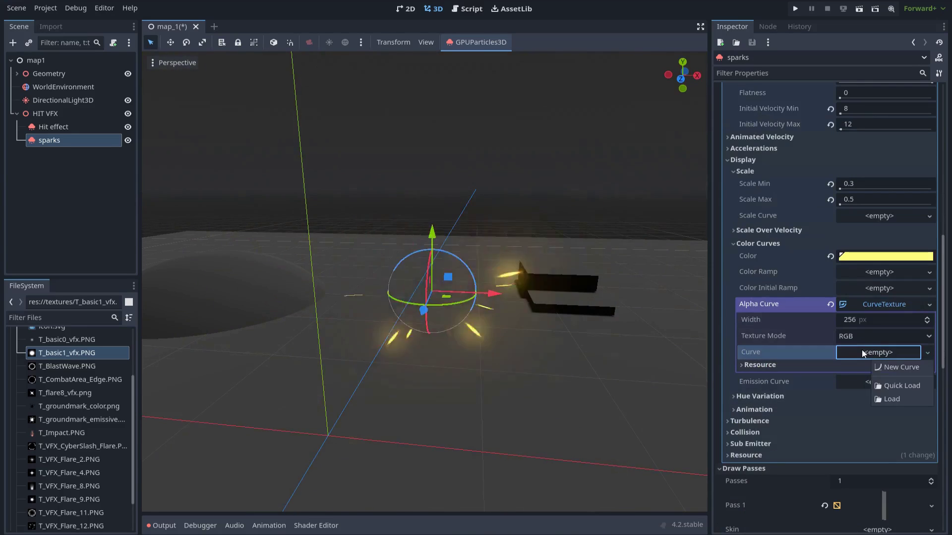
left_click(880, 368)
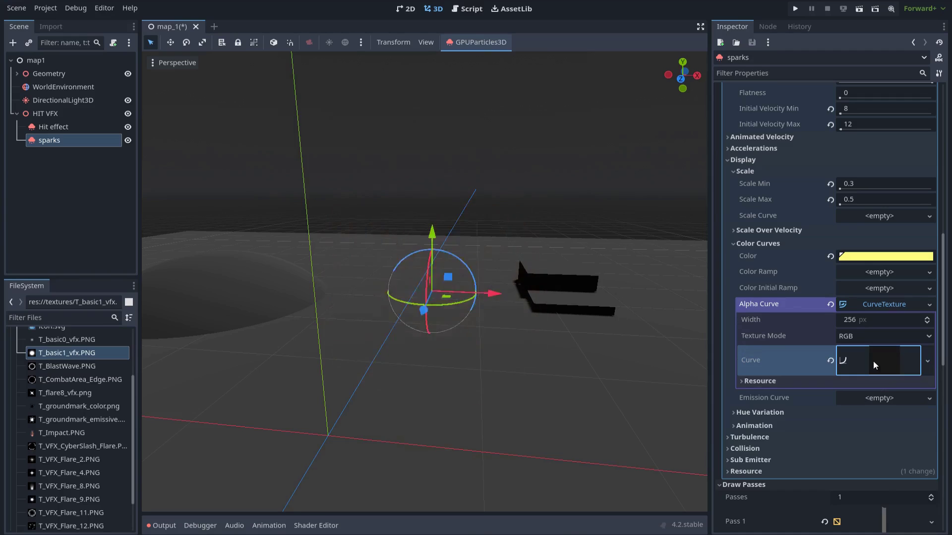
left_click(873, 361)
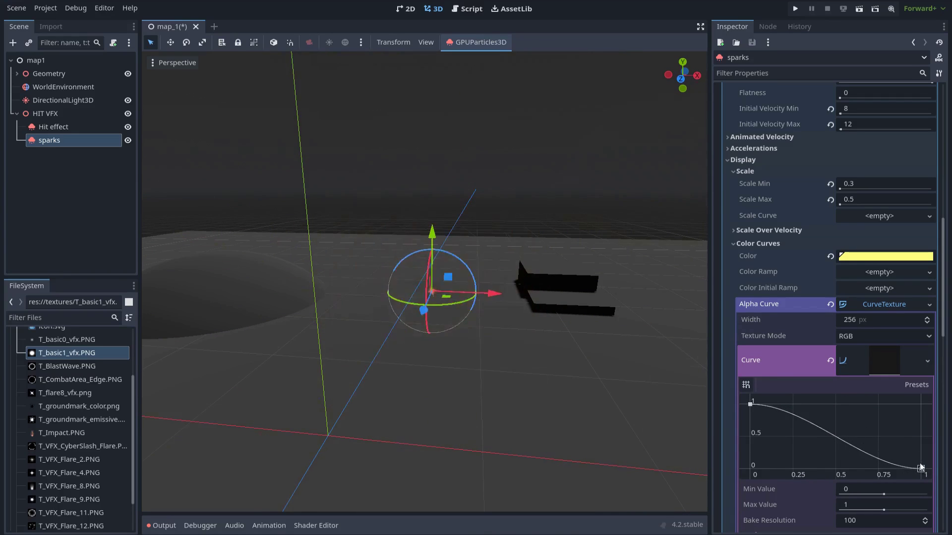
left_click(859, 304)
scroll(678, 313, "down", 2)
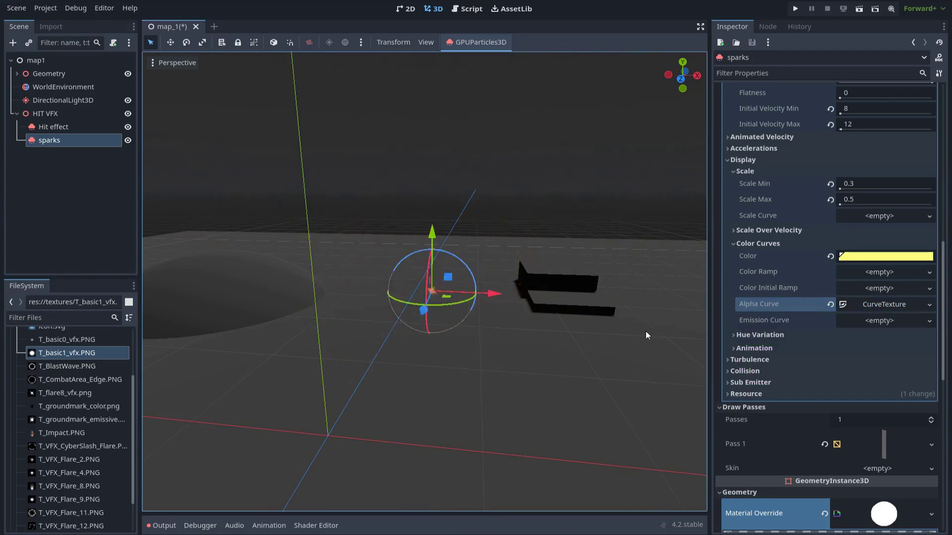
scroll(615, 340, "down", 2)
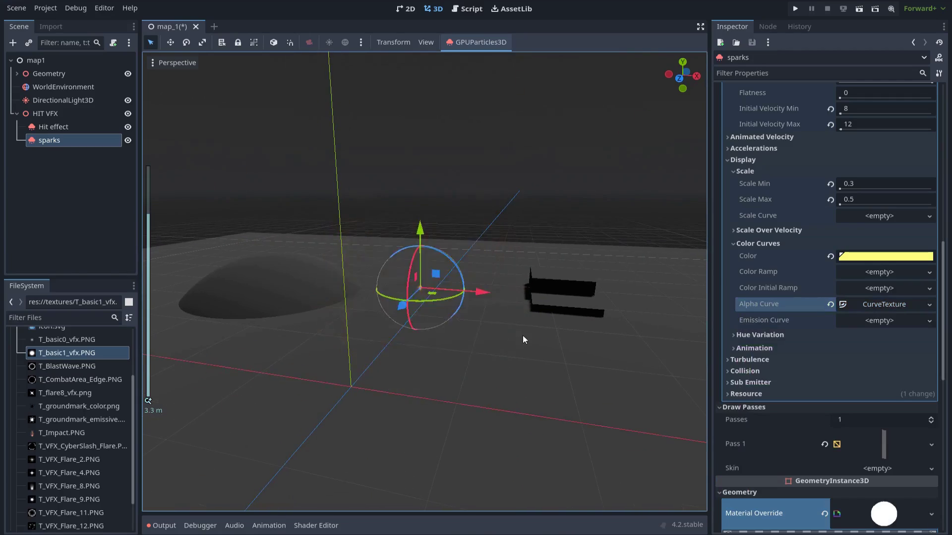
scroll(523, 338, "up", 2)
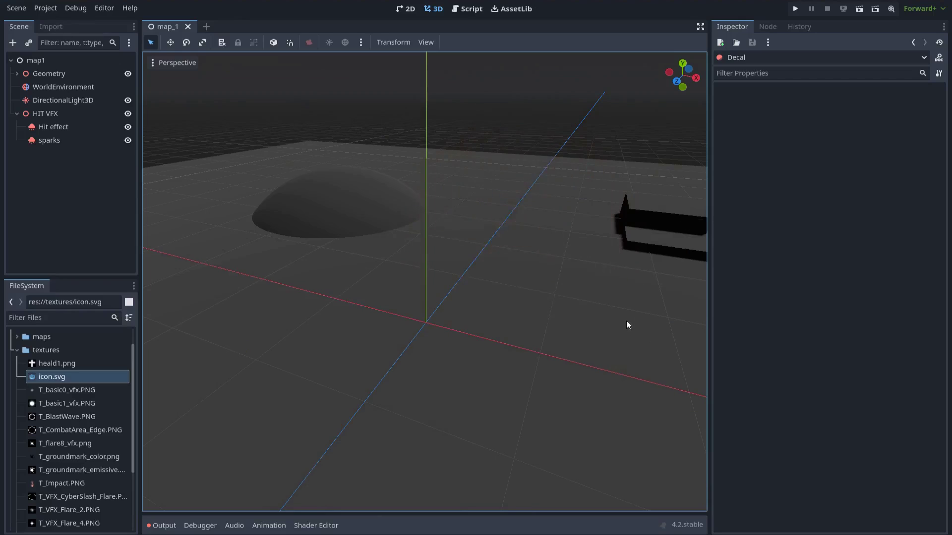
Step: Add a Decal node with icon.svg as its albedo texture
left_click(13, 43)
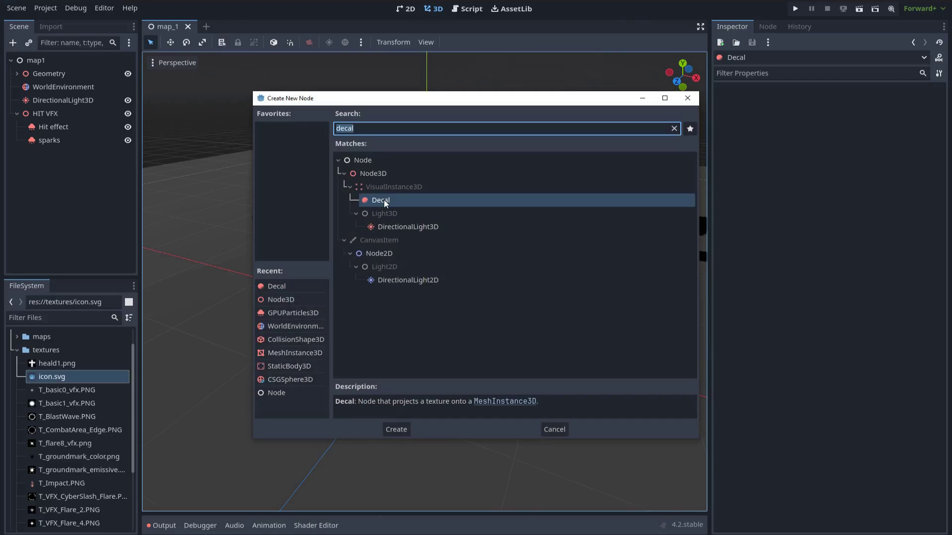
double_click(365, 201)
left_click(756, 130)
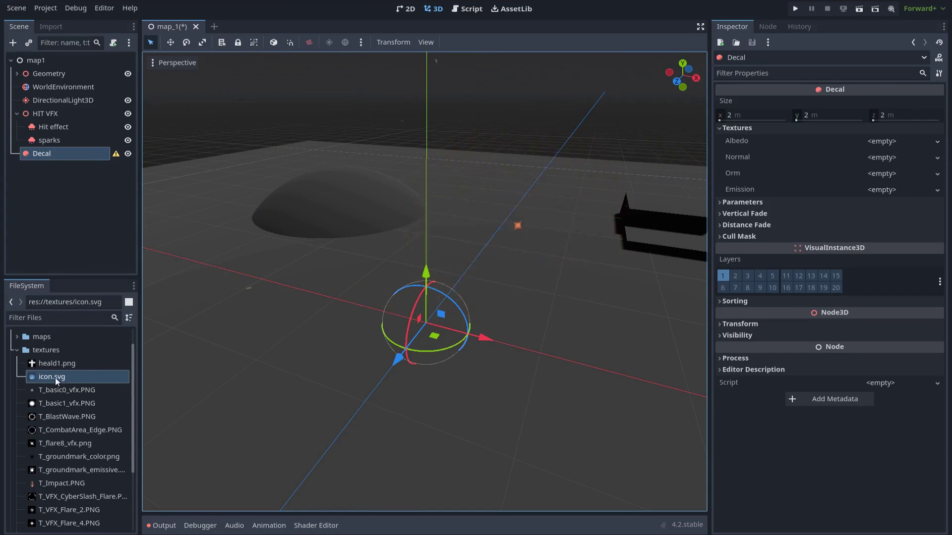
left_click_drag(55, 377, 867, 149)
middle_click_drag(476, 278, 488, 334)
scroll(476, 331, "up", 3)
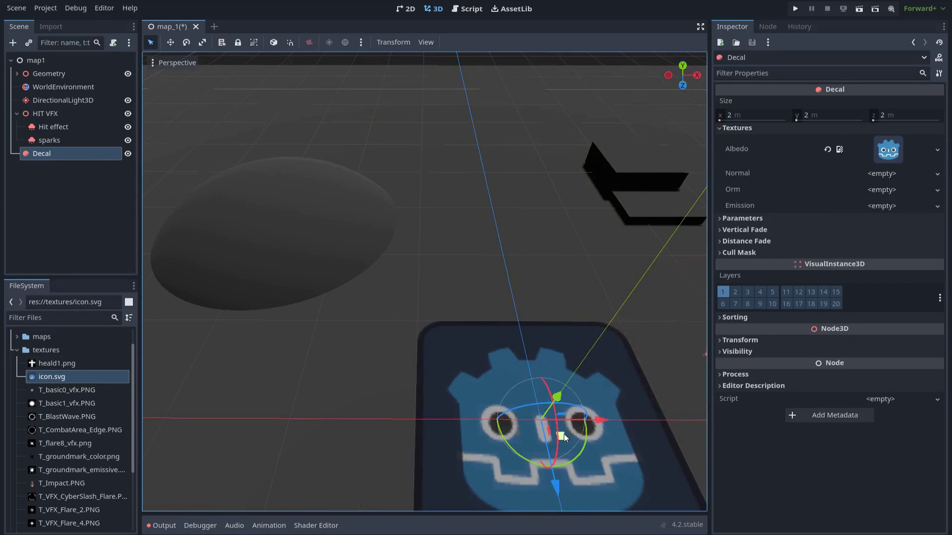
Step: Move the decal across the ground into position
left_click_drag(564, 433, 382, 355)
middle_click_drag(382, 355, 372, 347)
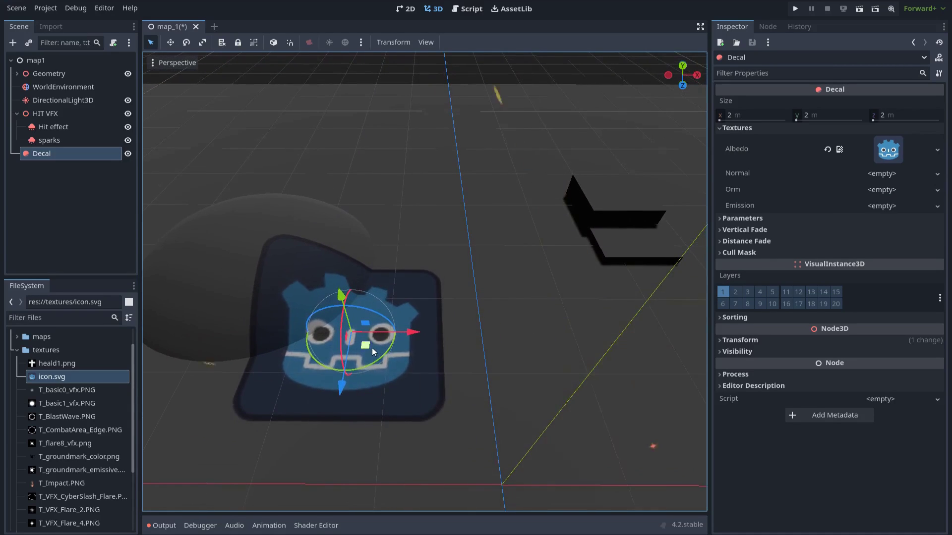
left_click_drag(372, 347, 400, 375)
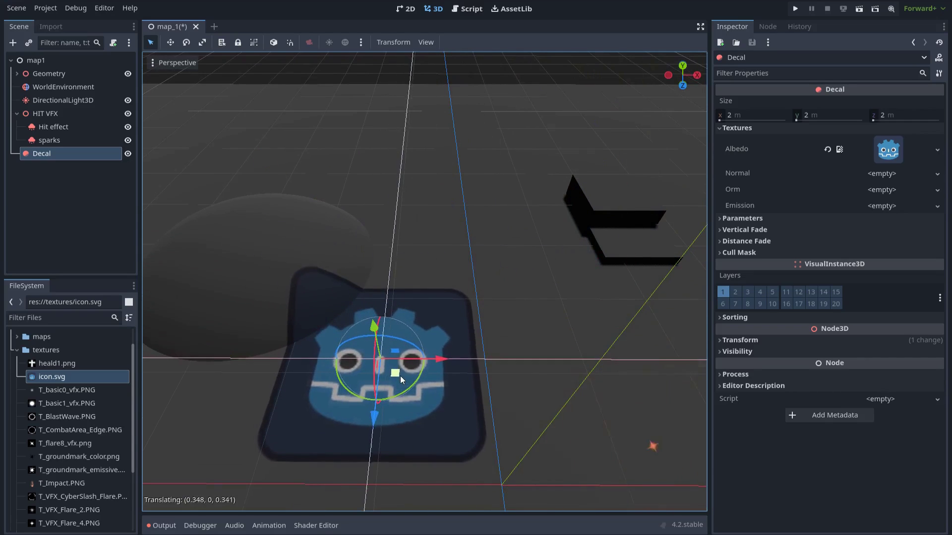
middle_click_drag(400, 376, 395, 349)
Step: Turn on viewport gizmos and shrink the decal to about 1.03 by 1.117 m
left_click(160, 67)
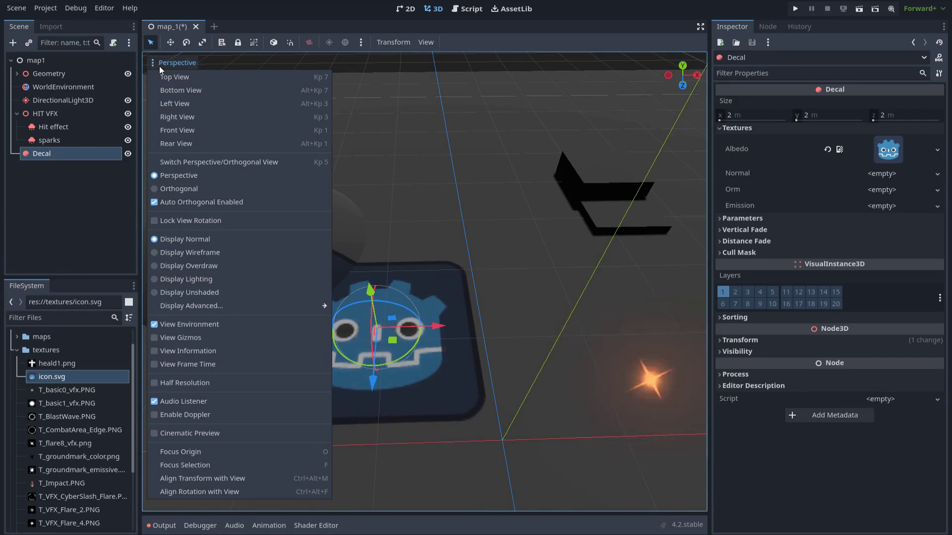
left_click(175, 338)
left_click(474, 328)
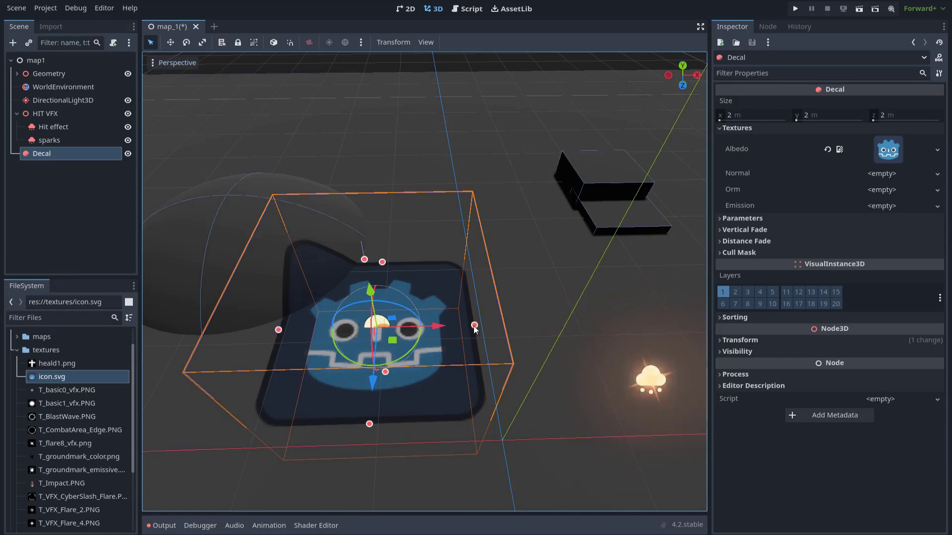
left_click_drag(475, 326, 401, 327)
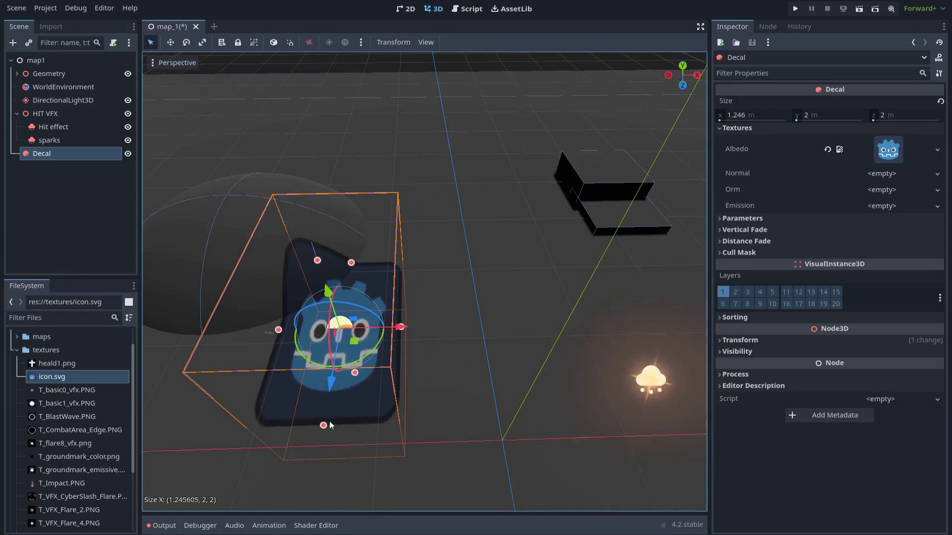
left_click_drag(330, 426, 329, 387)
scroll(433, 356, "up", 3)
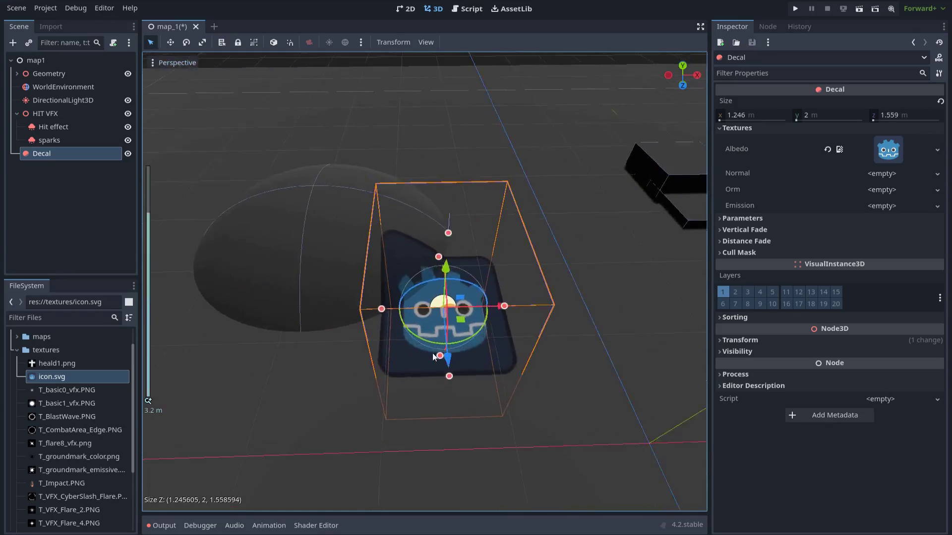
scroll(433, 356, "up", 3)
middle_click_drag(457, 355, 478, 347)
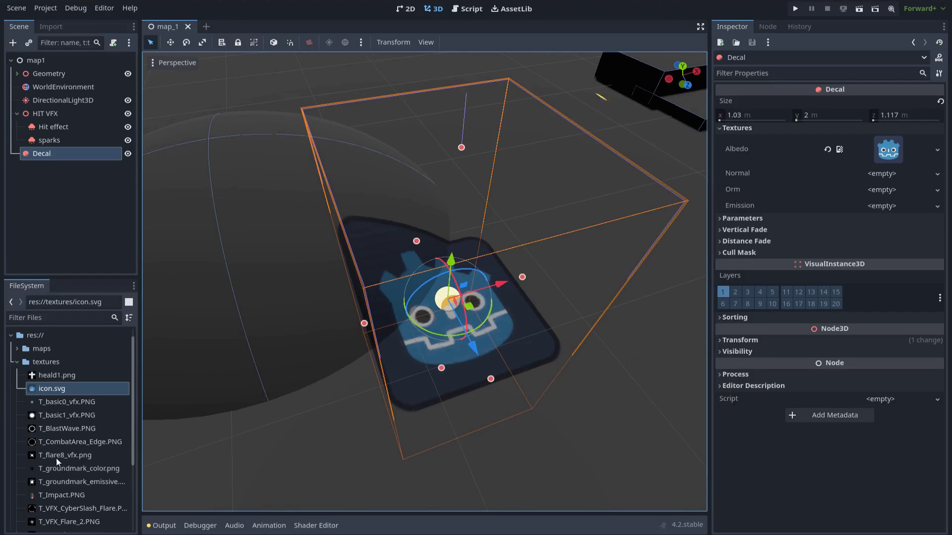
Step: Give the Decal T_groundmark_color.png, parent it under HIT VFX, and reset its position to 0, 0, 0
left_click_drag(63, 470, 875, 158)
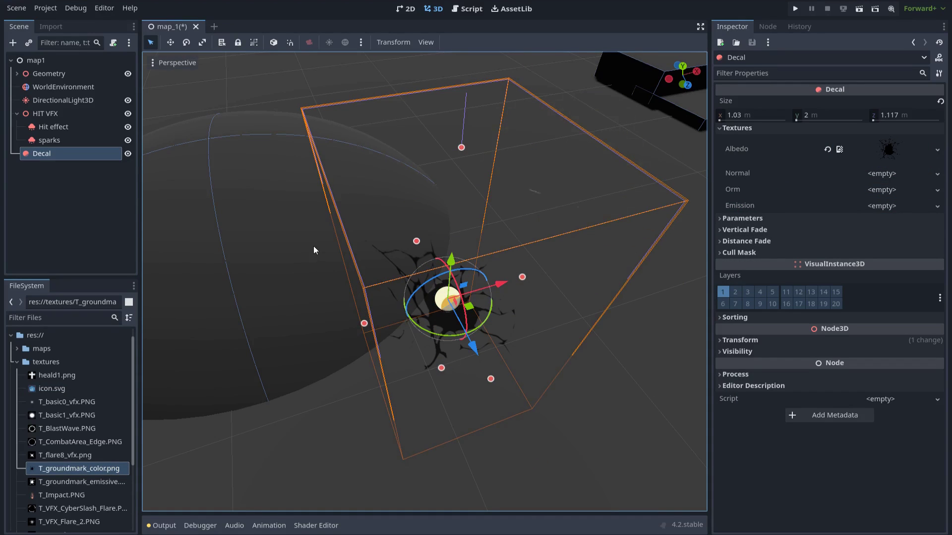
left_click_drag(56, 156, 58, 114)
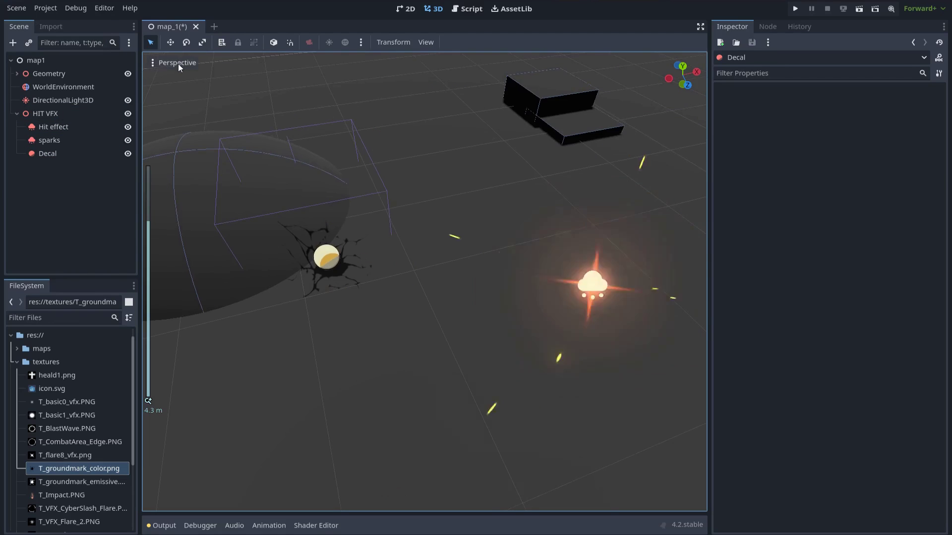
left_click(177, 63)
left_click(200, 337)
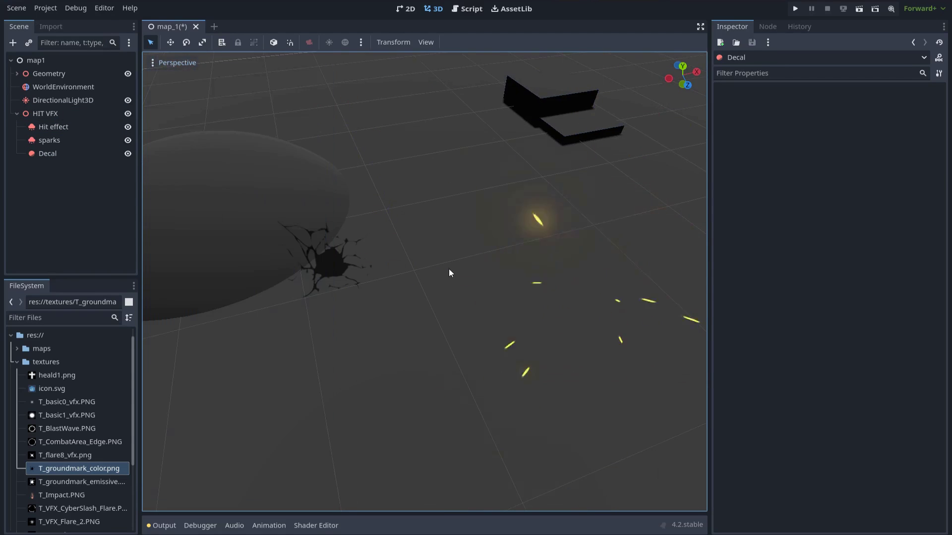
left_click(745, 339)
left_click(934, 353)
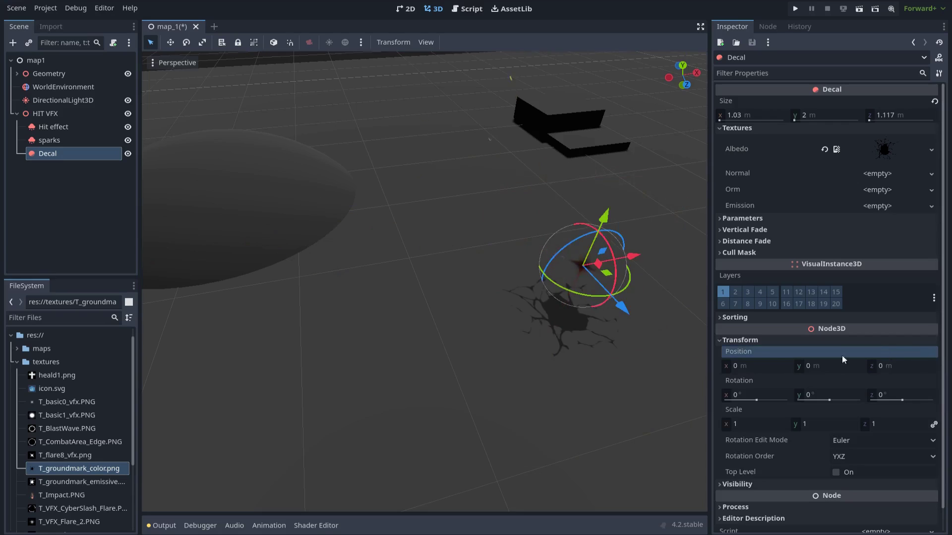
scroll(594, 383, "up", 5)
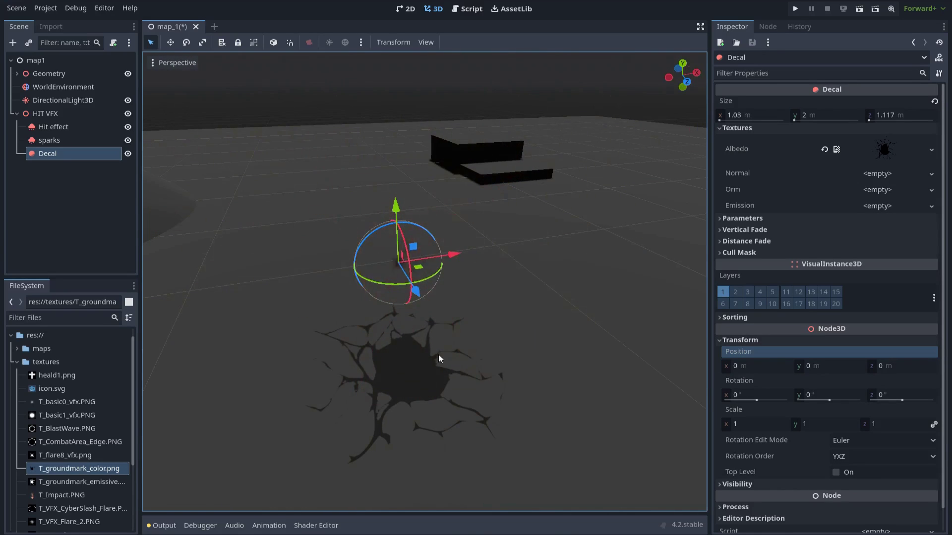
Step: Put the sparks on render layer 3 only, outside the Decal's cull mask
left_click(740, 253)
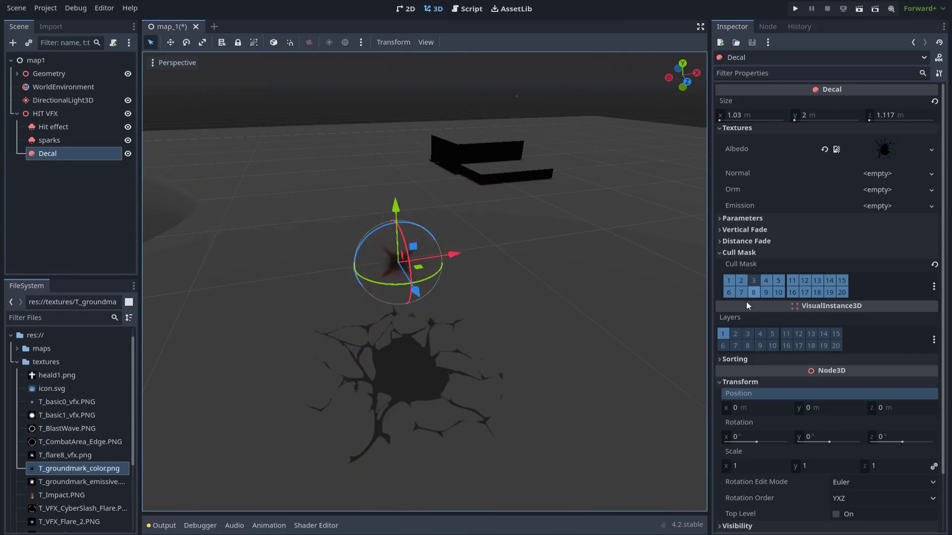
left_click(64, 129)
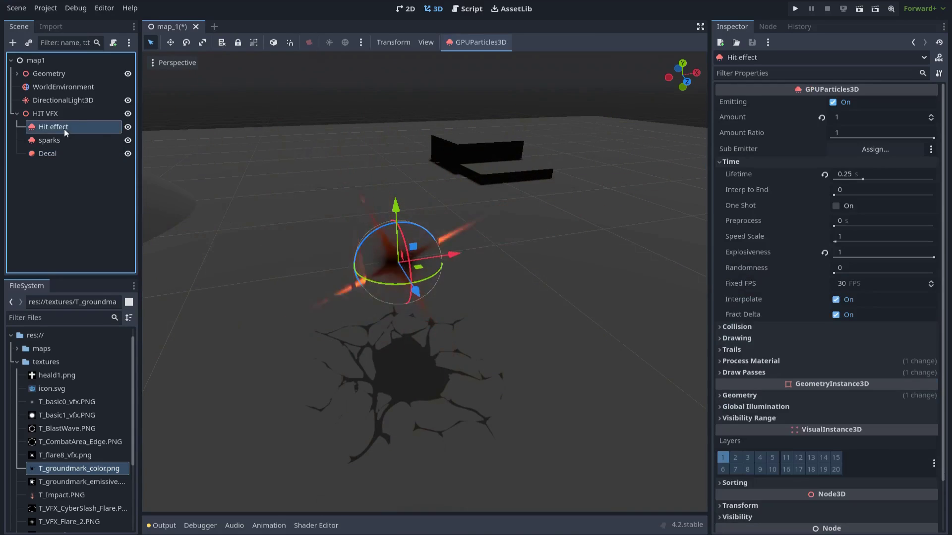
scroll(787, 326, "down", 3)
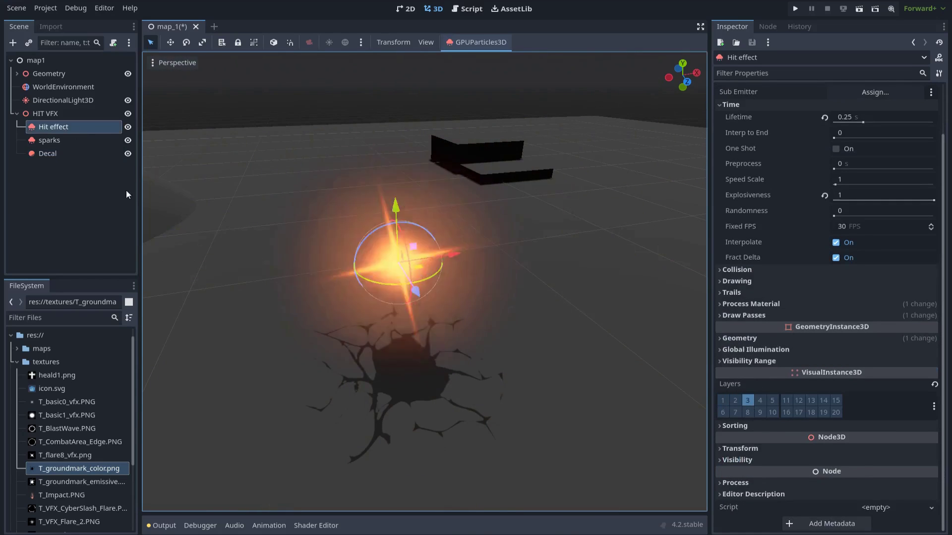
key("Down")
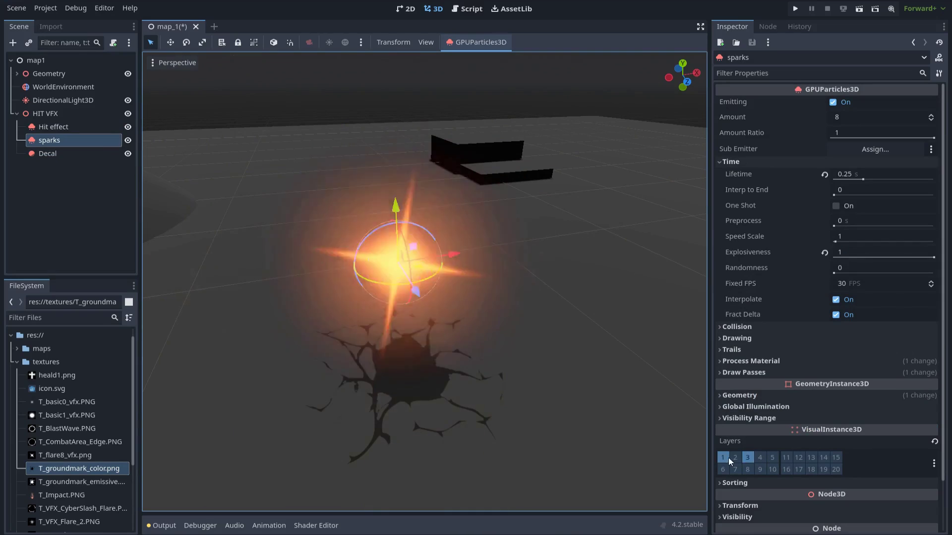
left_click(723, 457)
scroll(744, 446, "down", 3)
left_click(748, 400)
Step: Raise HIT VFX slightly along Y
key("Down")
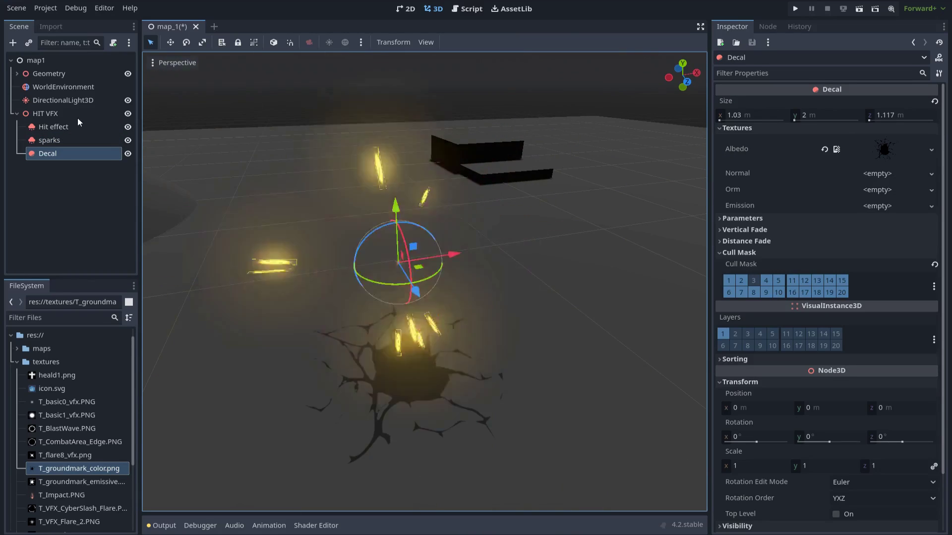
key("Up")
key("Up")
key("Up")
scroll(503, 263, "down", 3)
scroll(486, 251, "up", 2)
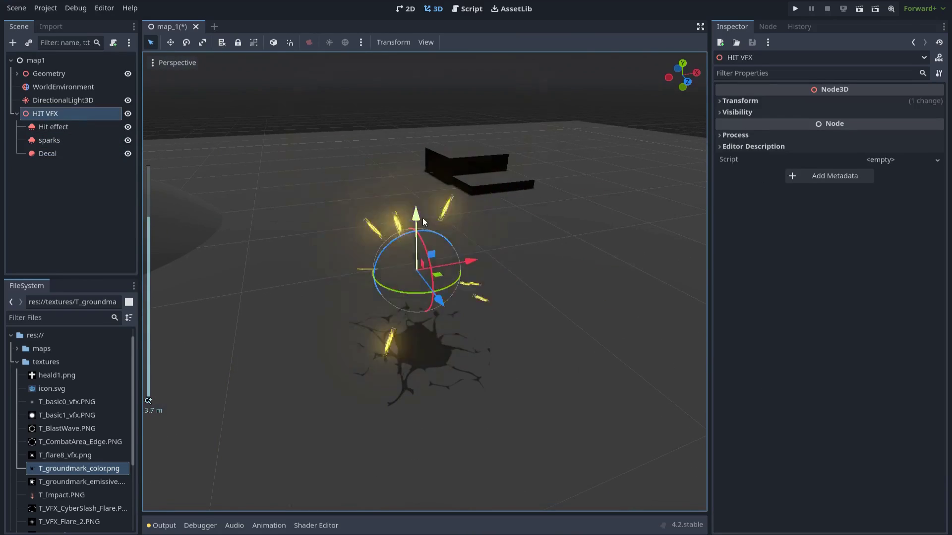
left_click_drag(419, 218, 416, 141)
Step: Reduce the Decal's upper and lower vertical fade to about 0.03
left_click(52, 154)
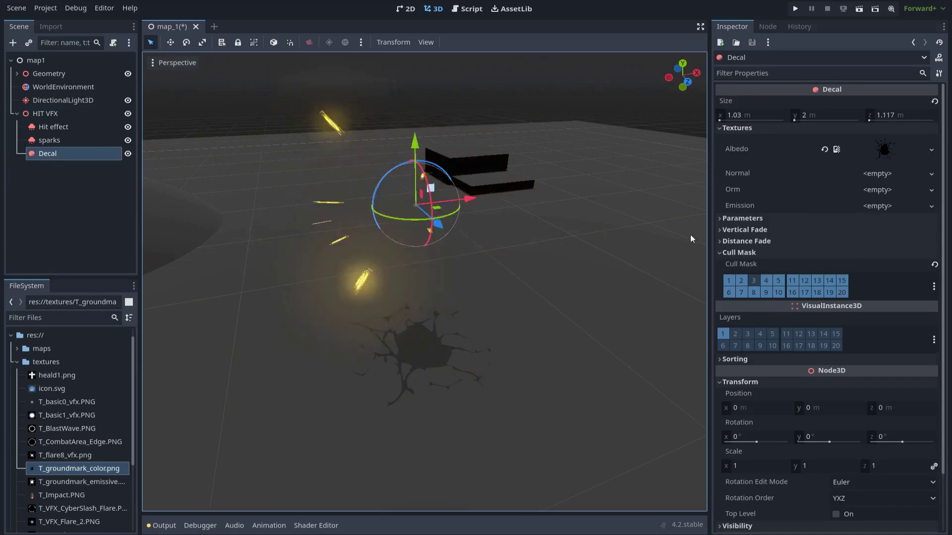
left_click(731, 230)
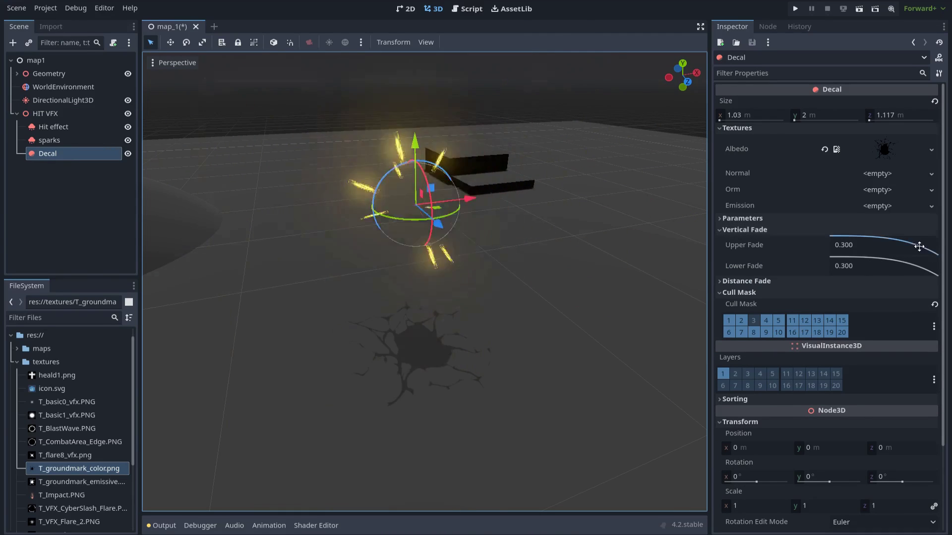
left_click_drag(883, 244, 949, 224)
left_click_drag(941, 268, 934, 259)
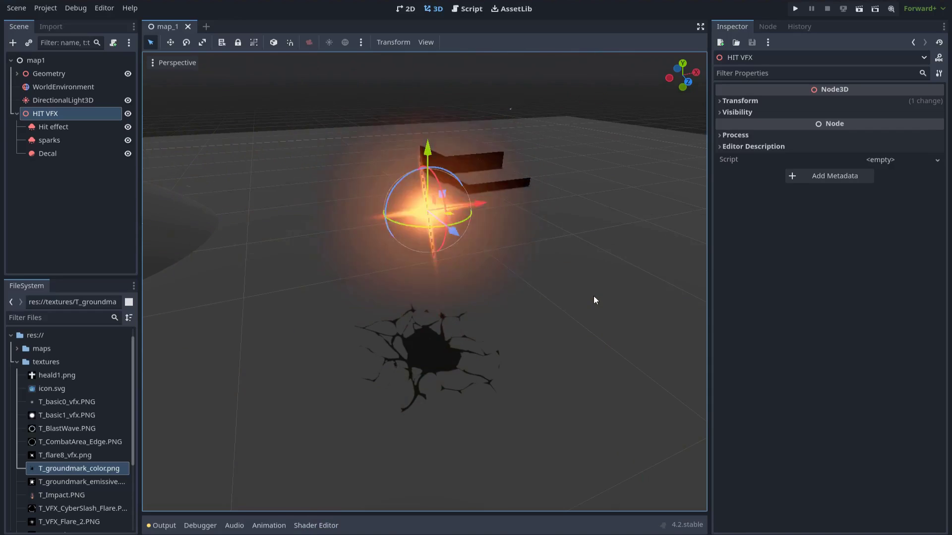
Step: Lower HIT VFX about 0.85 m so the crack spreads beneath the burst
middle_click_drag(594, 297, 551, 309)
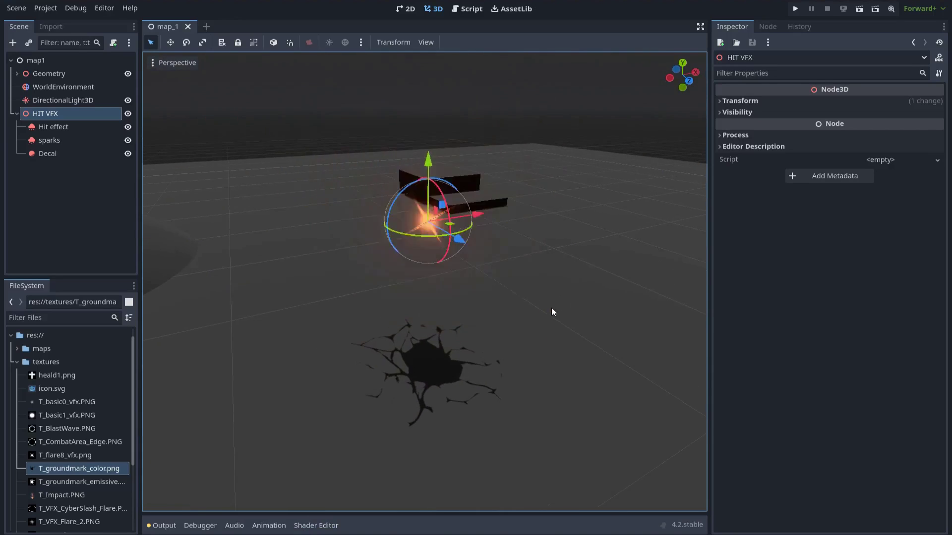
left_click_drag(430, 169, 437, 331)
scroll(476, 357, "up", 5)
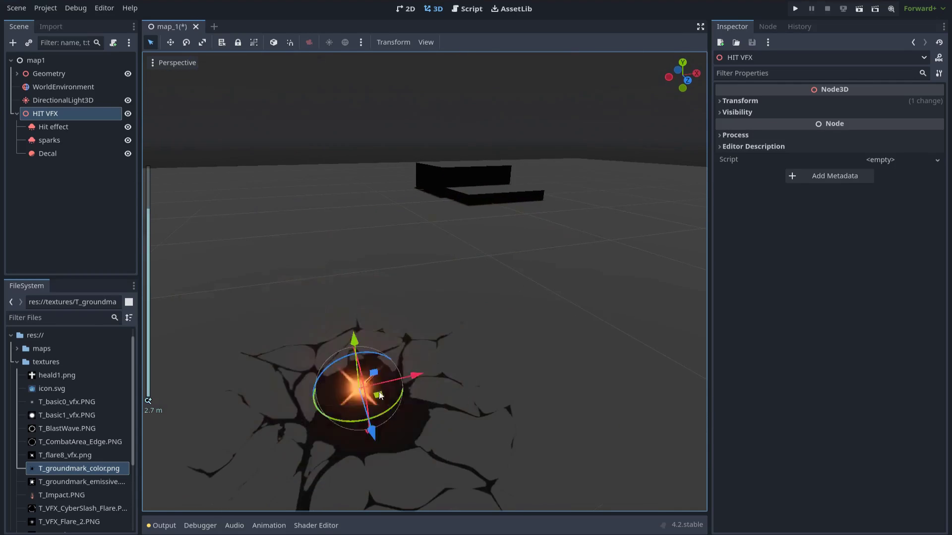
middle_click_drag(380, 395, 410, 356, "shift")
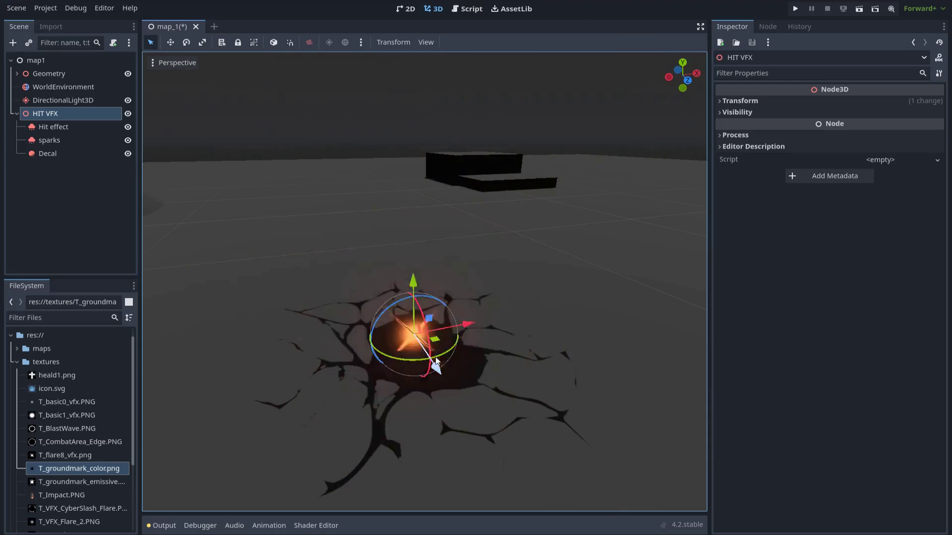
scroll(457, 350, "down", 2)
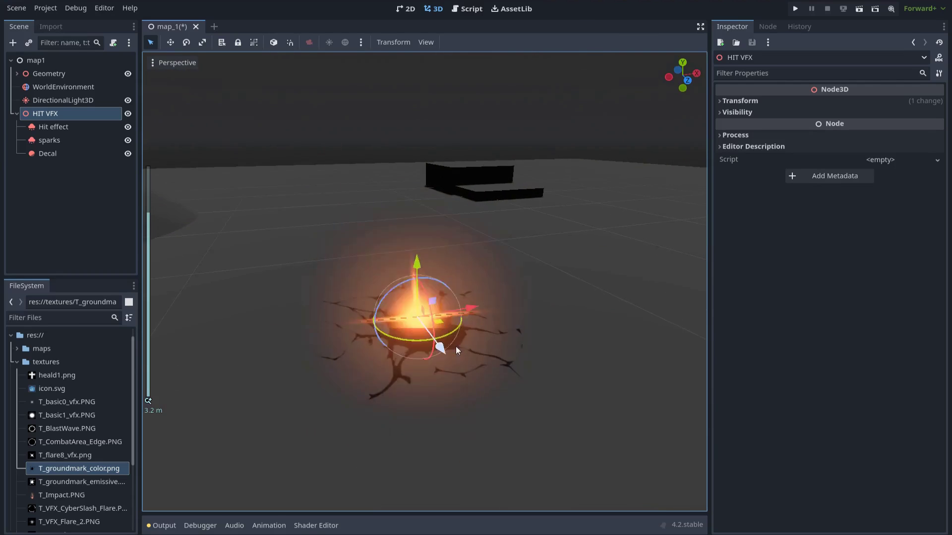
scroll(456, 350, "up", 2)
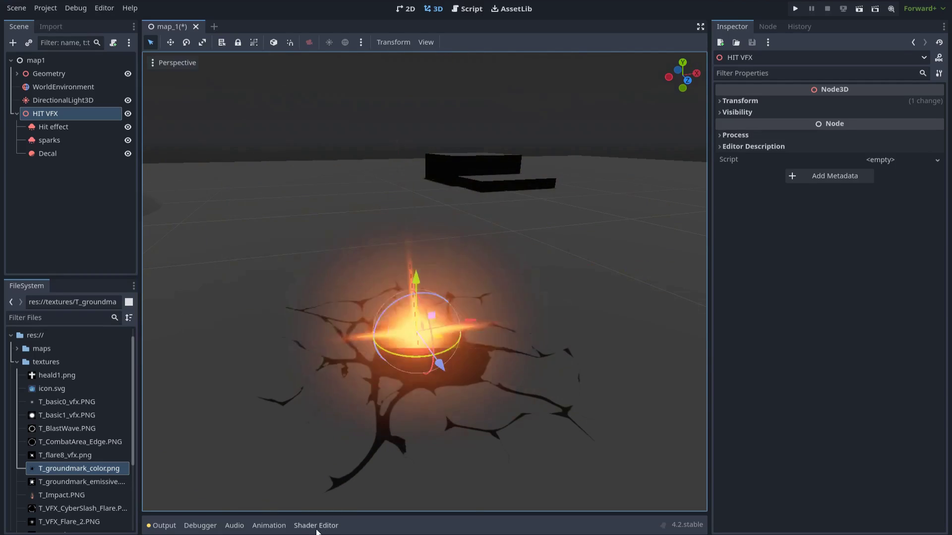
Step: Open simple_shader.tres's visual shader graph and add a ProximityFade node
left_click(316, 527)
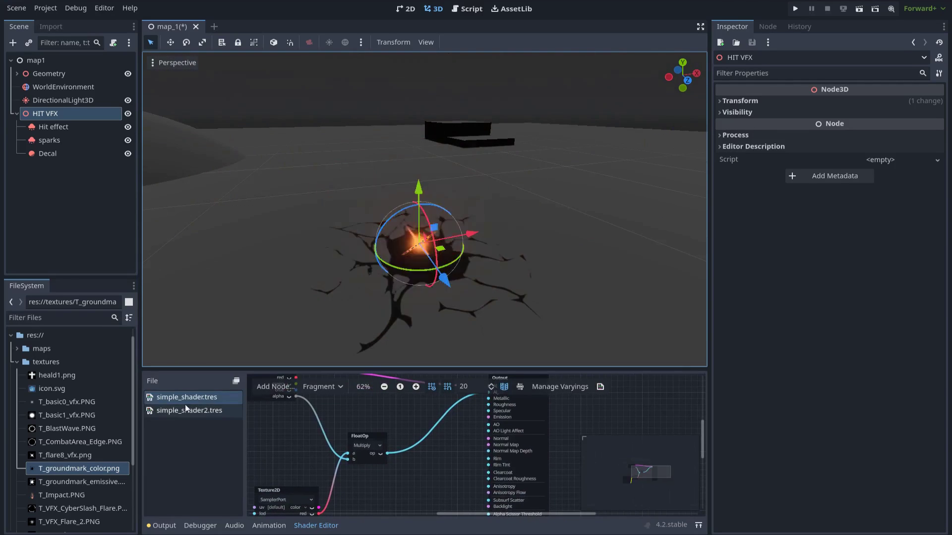
left_click_drag(393, 369, 393, 299)
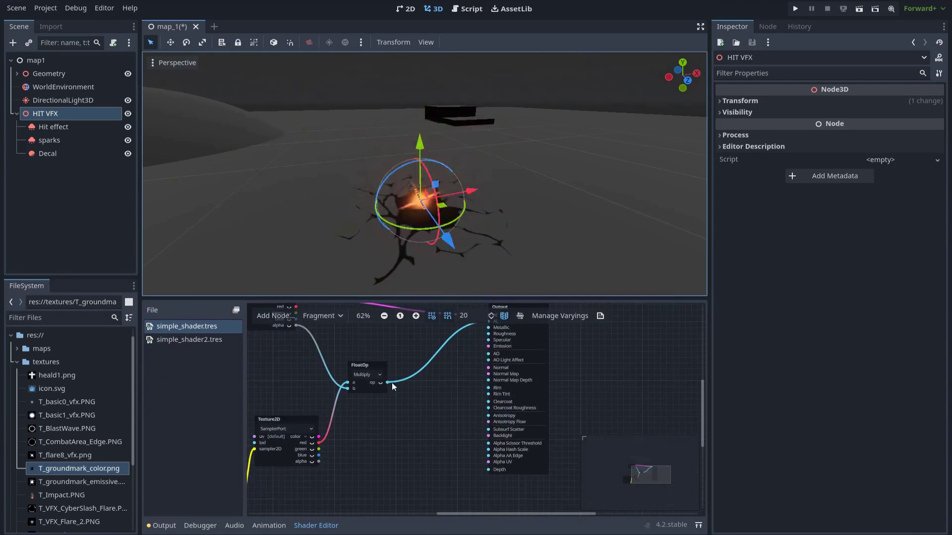
scroll(408, 418, "up", 2)
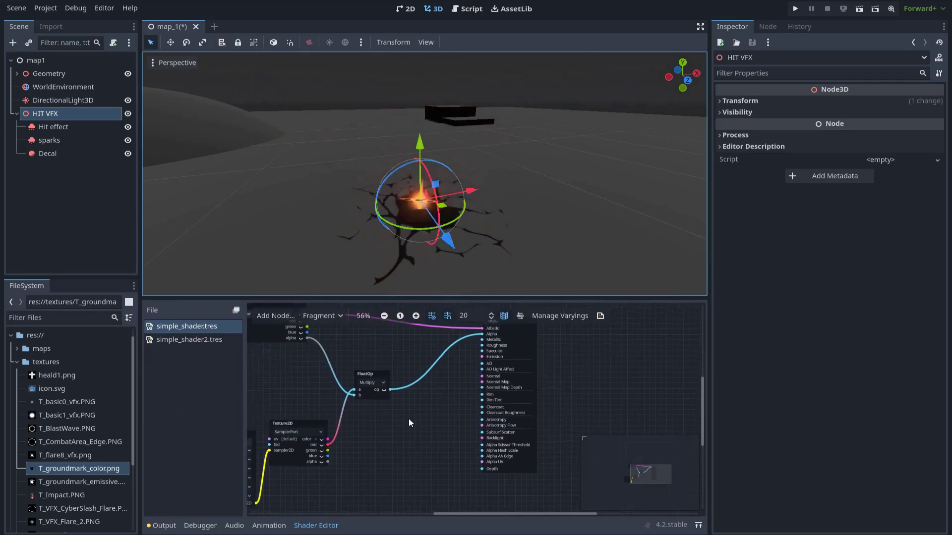
right_click(379, 440)
type("proxi")
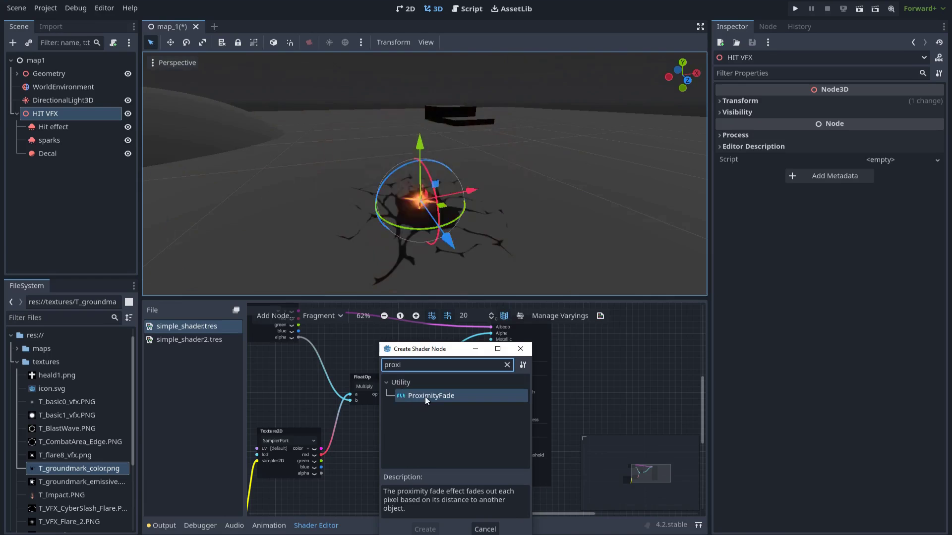
double_click(447, 397)
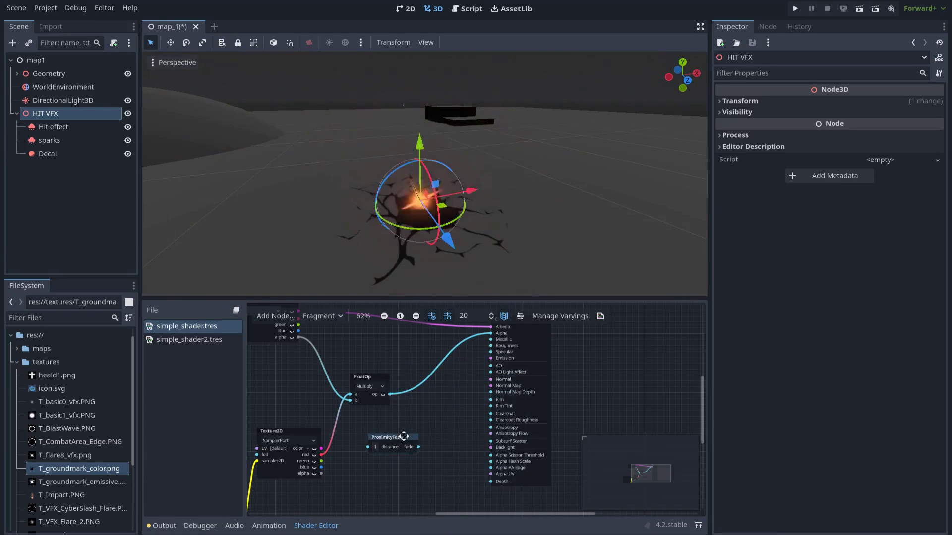
Step: Multiply ProximityFade's fade output with the existing alpha product and wire the result into Alpha
scroll(414, 424, "up", 1)
left_click_drag(415, 440, 429, 389)
type("mul")
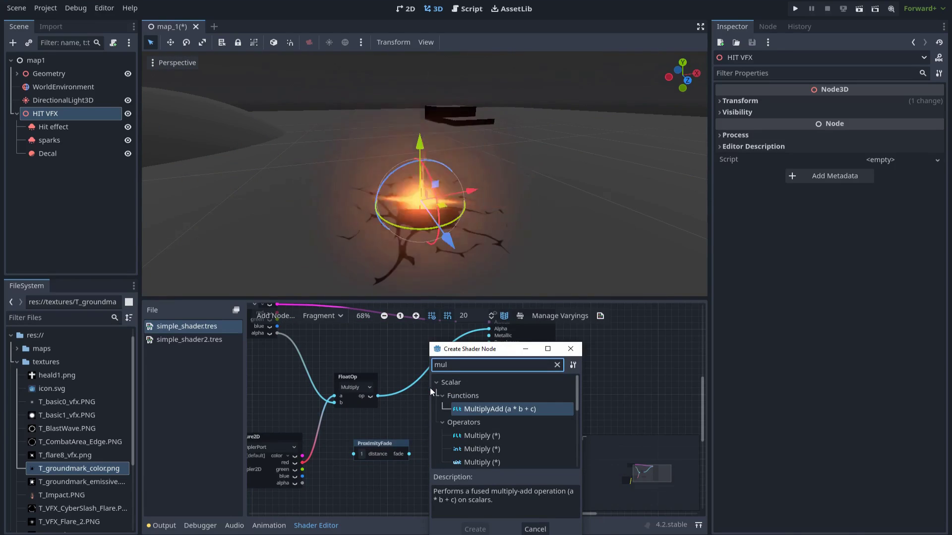
double_click(485, 436)
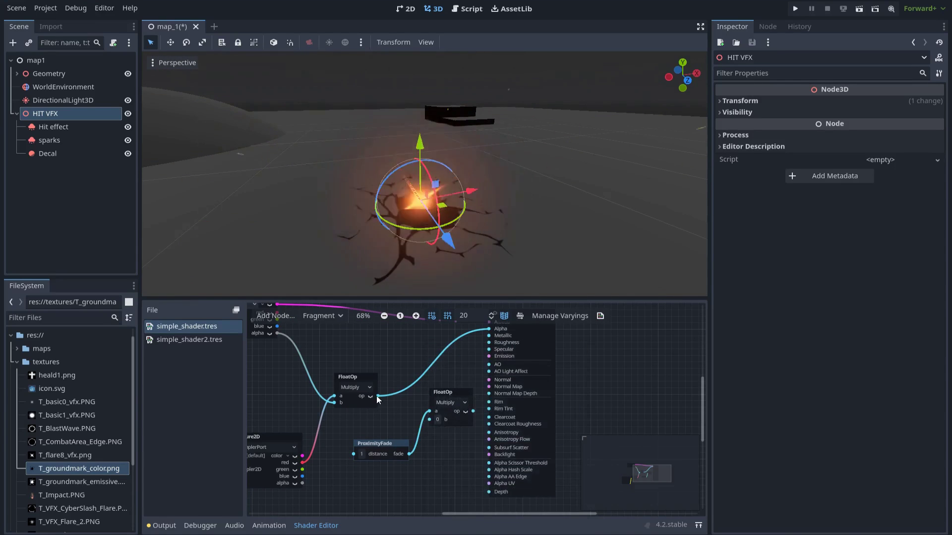
left_click_drag(378, 397, 429, 420)
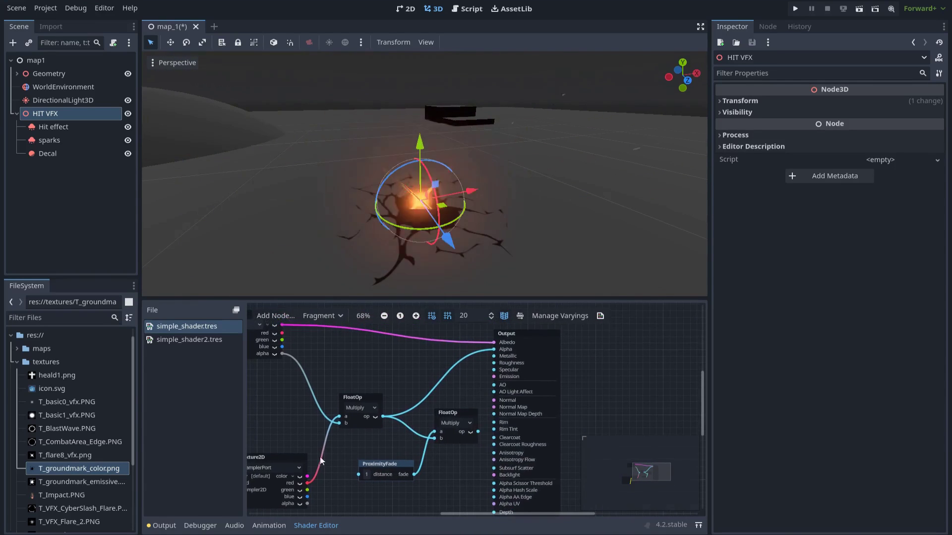
scroll(345, 463, "up", 3)
scroll(344, 463, "right", 2)
left_click_drag(446, 459, 463, 376)
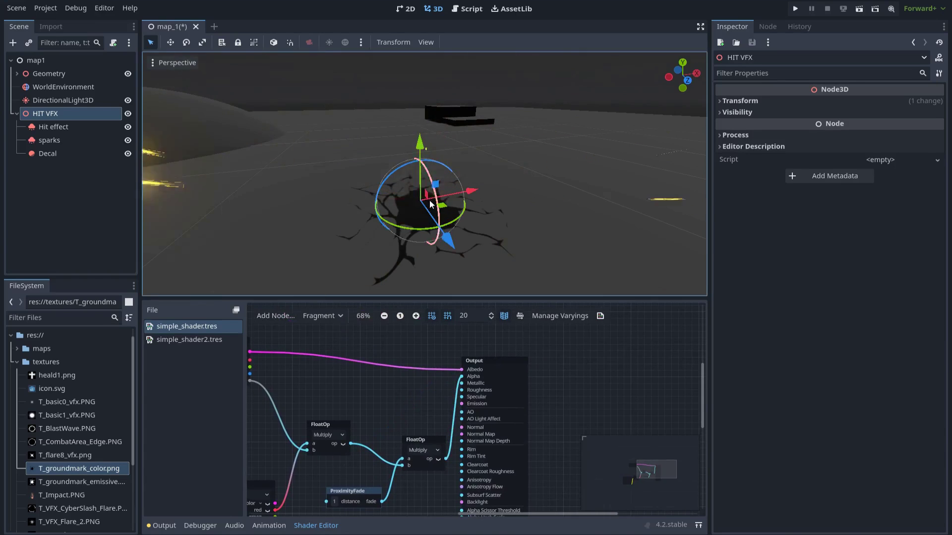
Step: Set the ProximityFade node's distance to 0.2
mouse_move(420, 141)
left_mouse_down()
mouse_move(416, 60)
mouse_move(414, 151)
mouse_move(411, 102)
mouse_move(410, 134)
left_mouse_up()
middle_click_drag(364, 459, 412, 406)
scroll(415, 411, "up", 2)
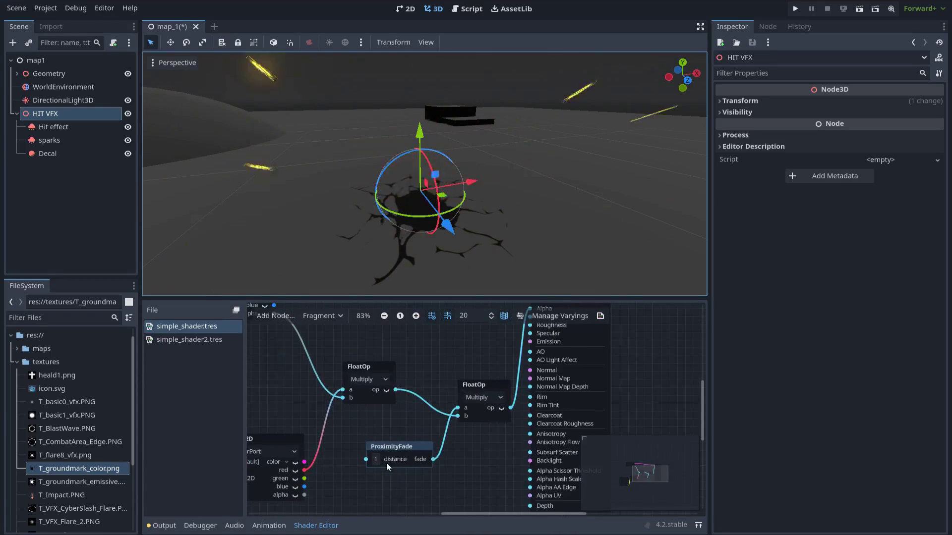
left_click(374, 460)
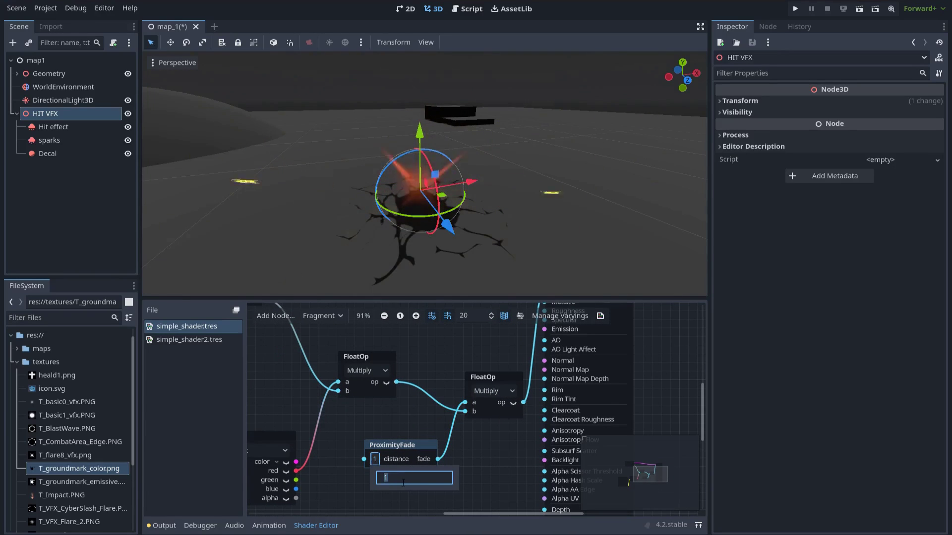
type("0.2")
key("Return")
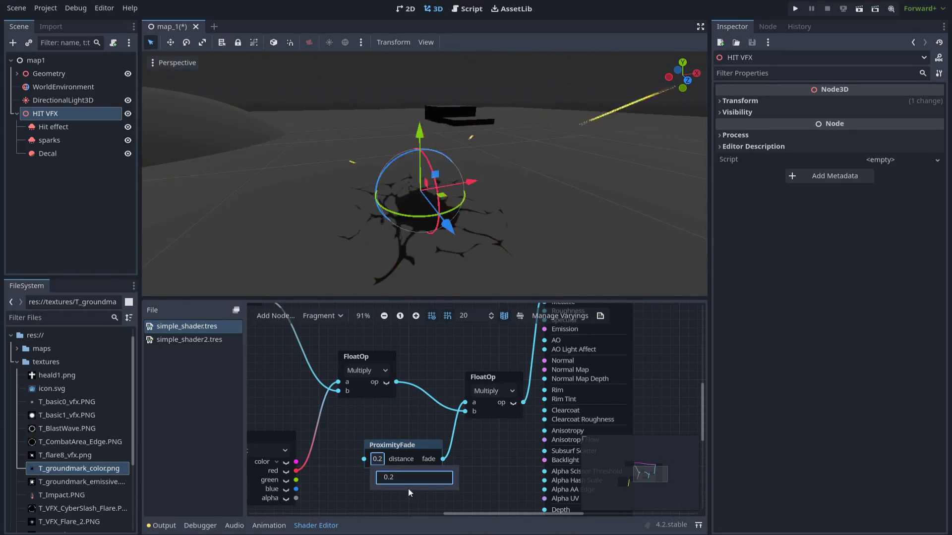
scroll(359, 461, "down", 2)
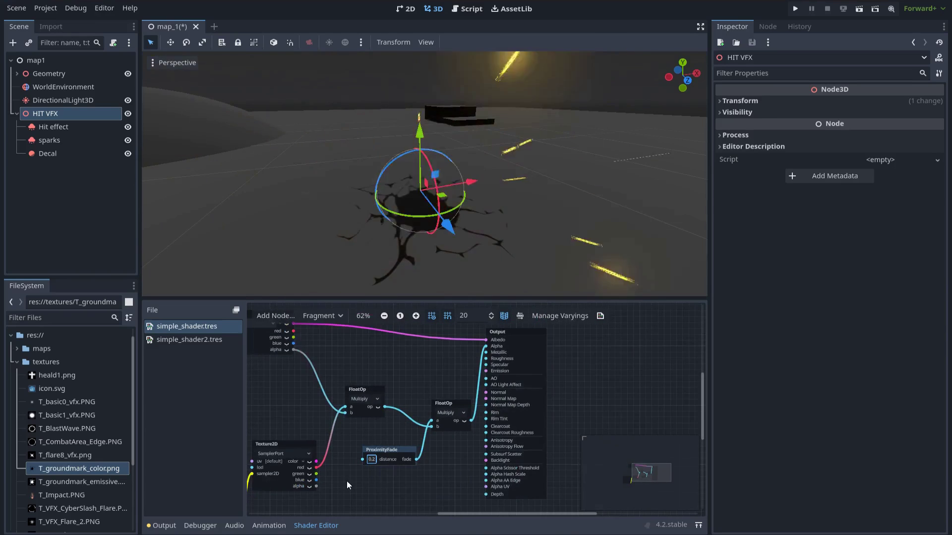
scroll(347, 481, "down", 2)
middle_click_drag(434, 467, 461, 456)
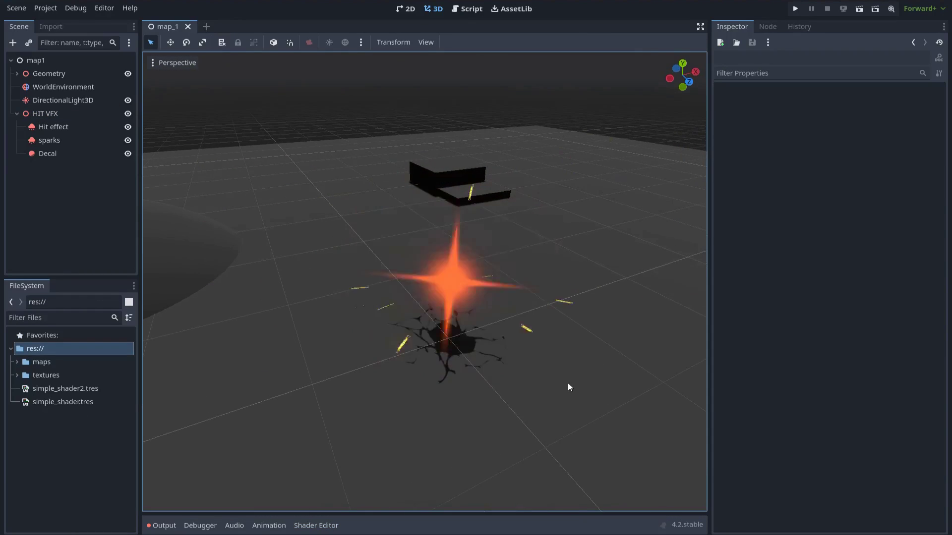
middle_click_drag(568, 383, 570, 393)
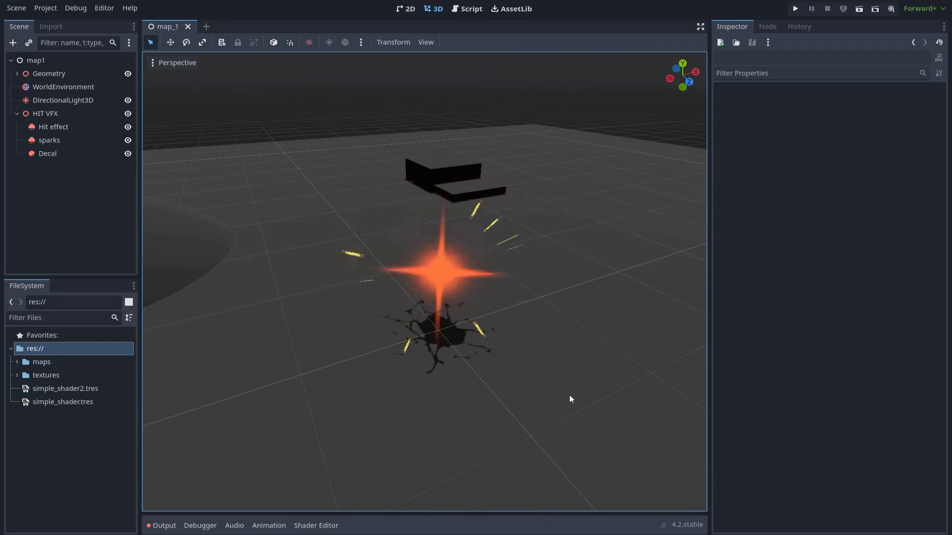
Step: Save the HIT VFX branch as hit_vfx.tscn and open that scene in its own tab
left_click(66, 116)
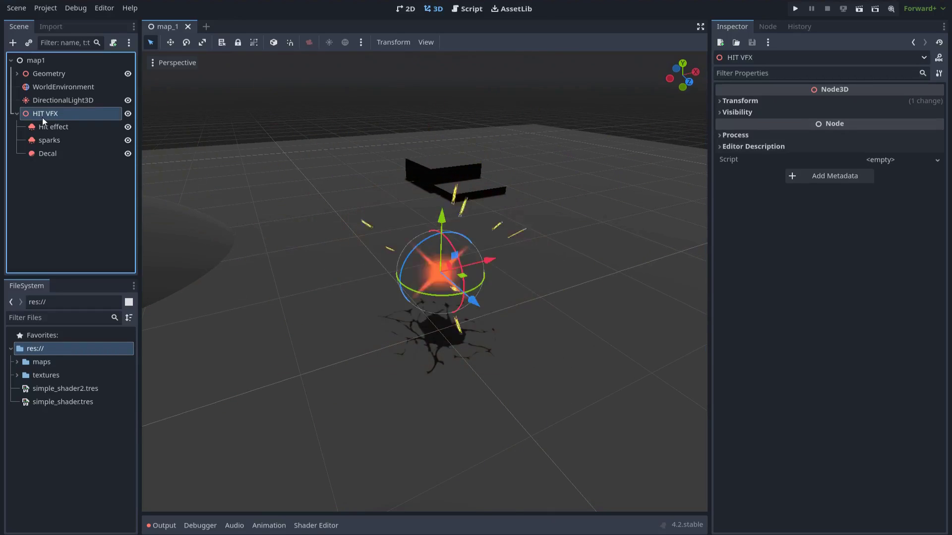
right_click(55, 115)
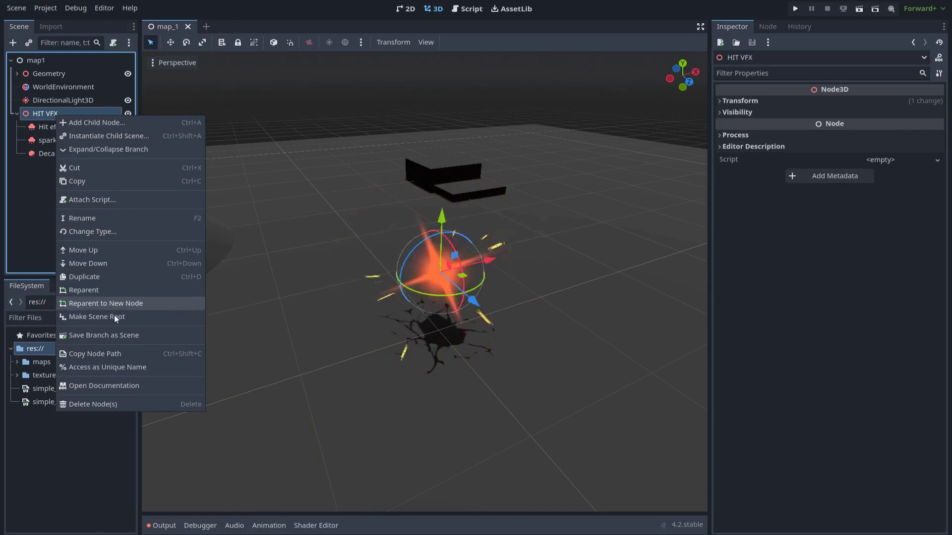
left_click(122, 337)
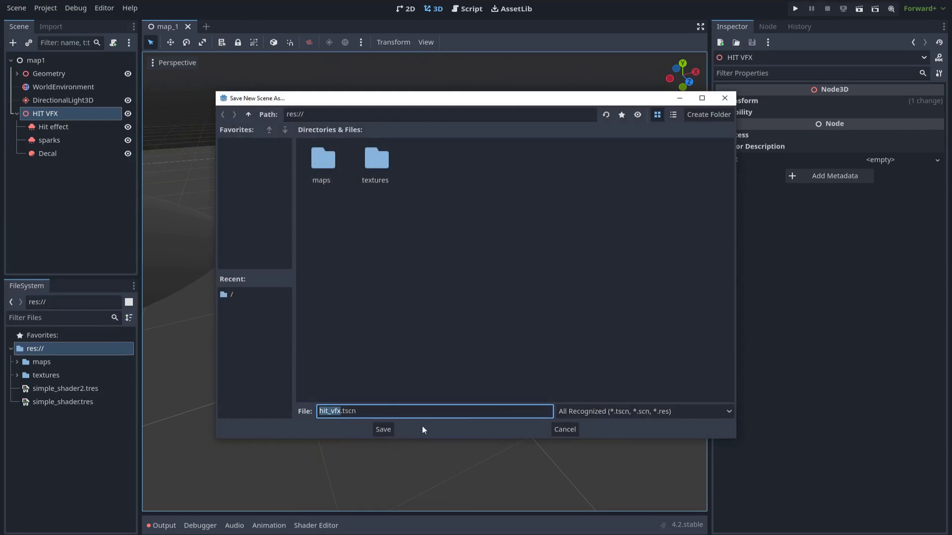
left_click(383, 429)
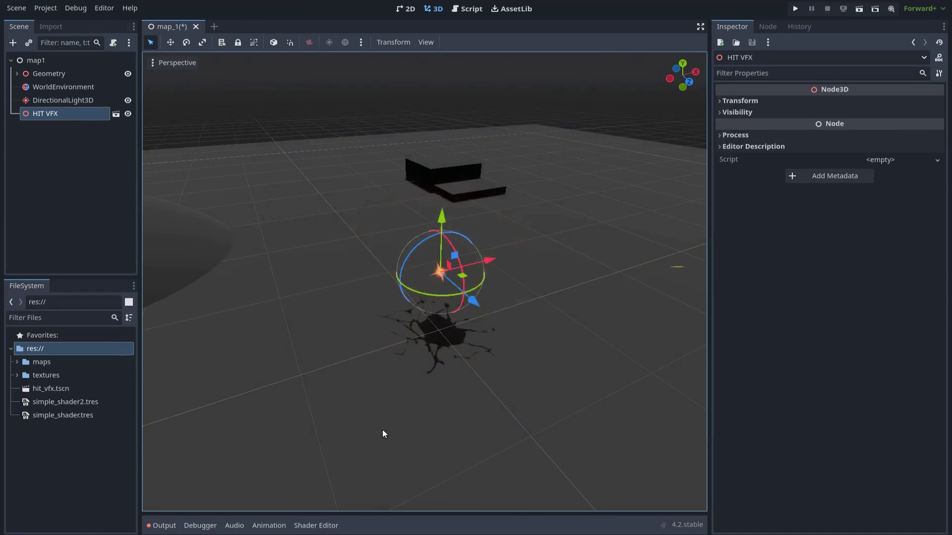
left_click(116, 115)
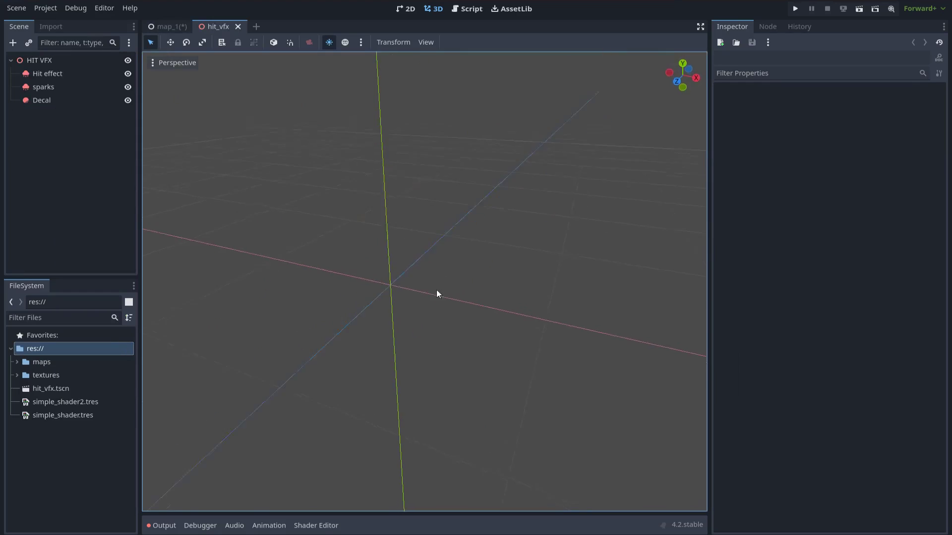
mouse_move(436, 294)
middle_mouse_down()
mouse_move(459, 298)
mouse_move(438, 286)
middle_mouse_up()
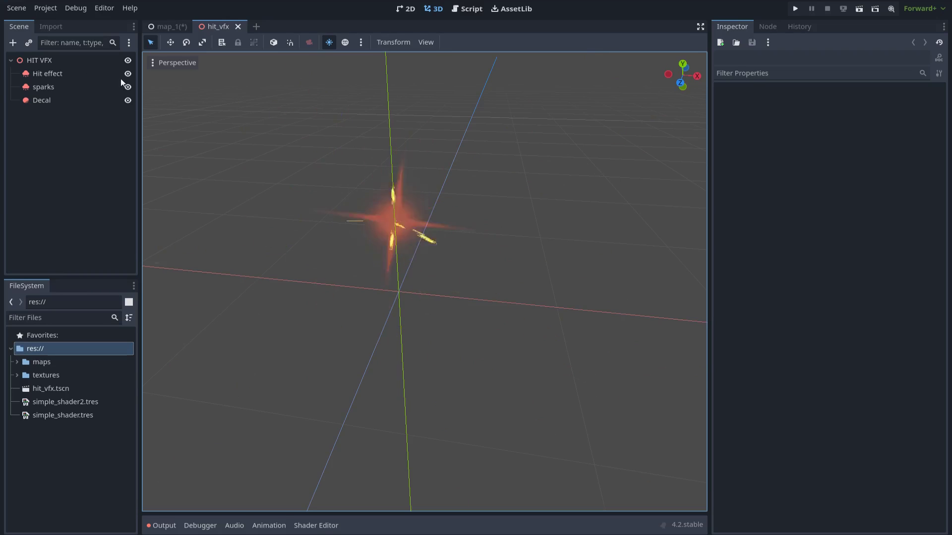
Step: Add a CSGBox3D test cube under HIT VFX and move it down beneath the effect
left_click(88, 65)
key("ctrl+a")
type("box")
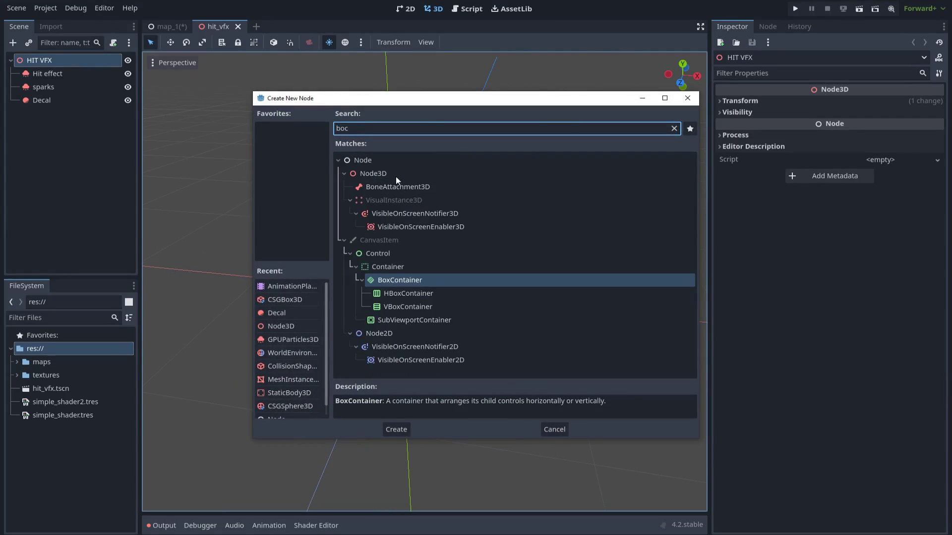
scroll(396, 177, "down", 2)
scroll(411, 346, "down", 2)
double_click(415, 317)
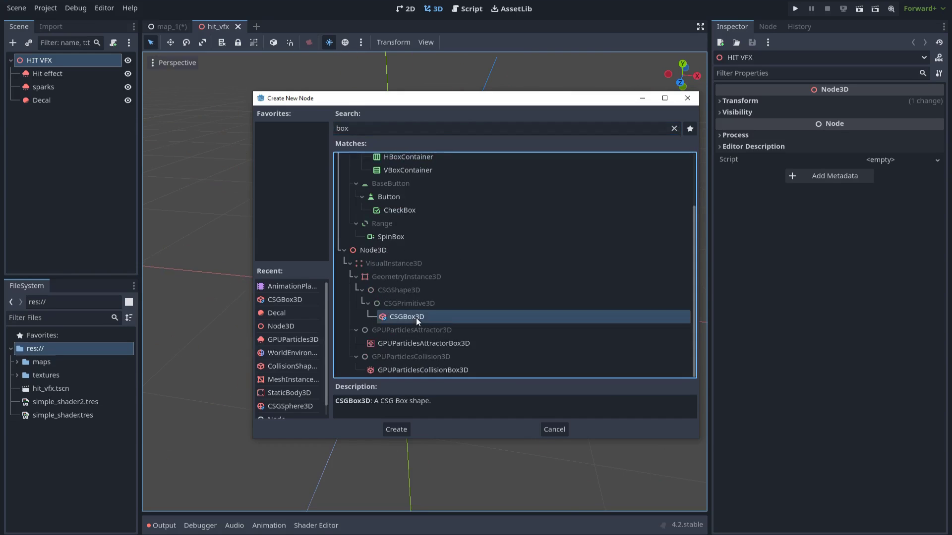
left_click_drag(403, 161, 415, 293)
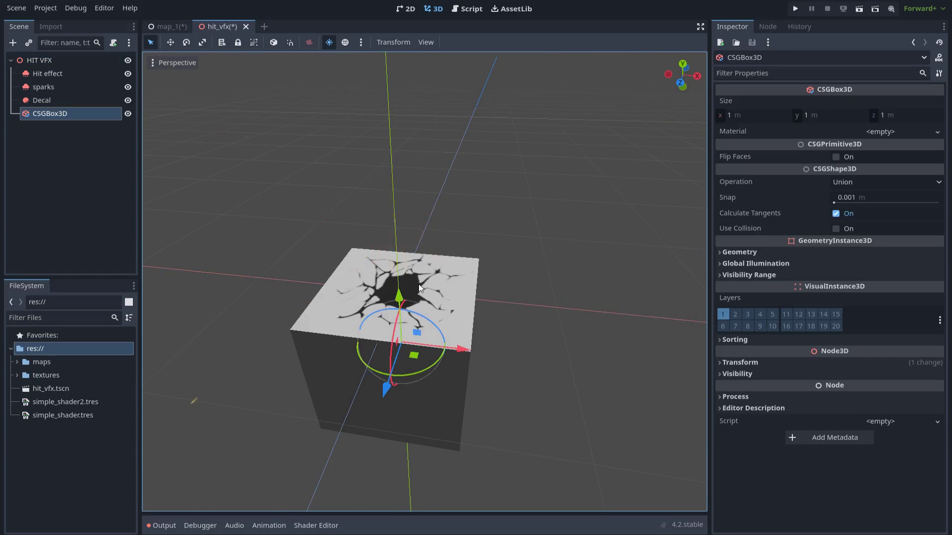
left_click(567, 314)
Step: Make Hit effect and sparks One Shot, and set the sparks Amount to 25
left_click(59, 75)
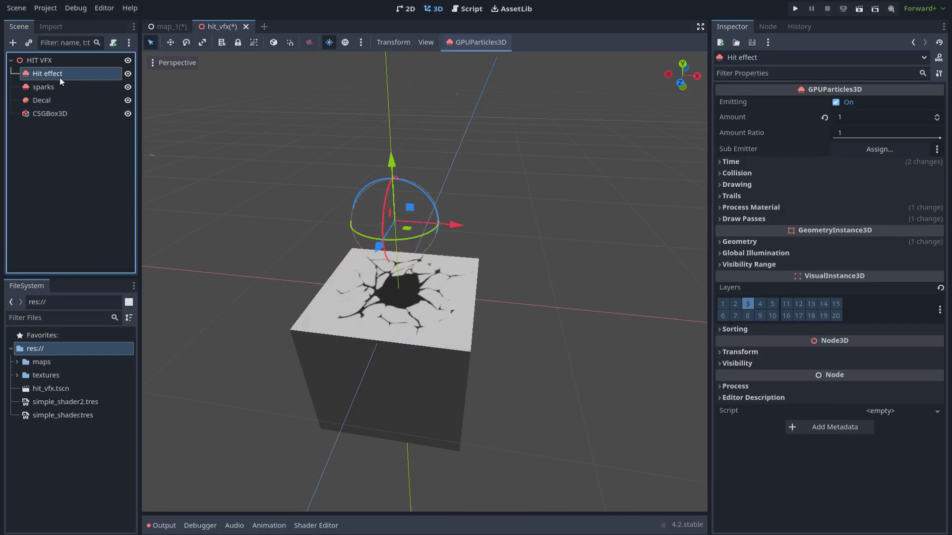
left_click(759, 161)
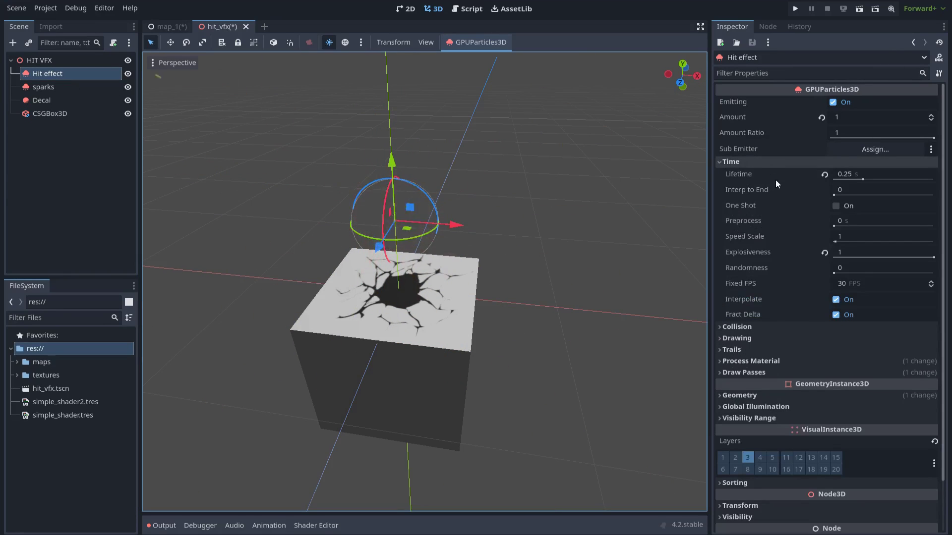
left_click(835, 207)
left_click(61, 89)
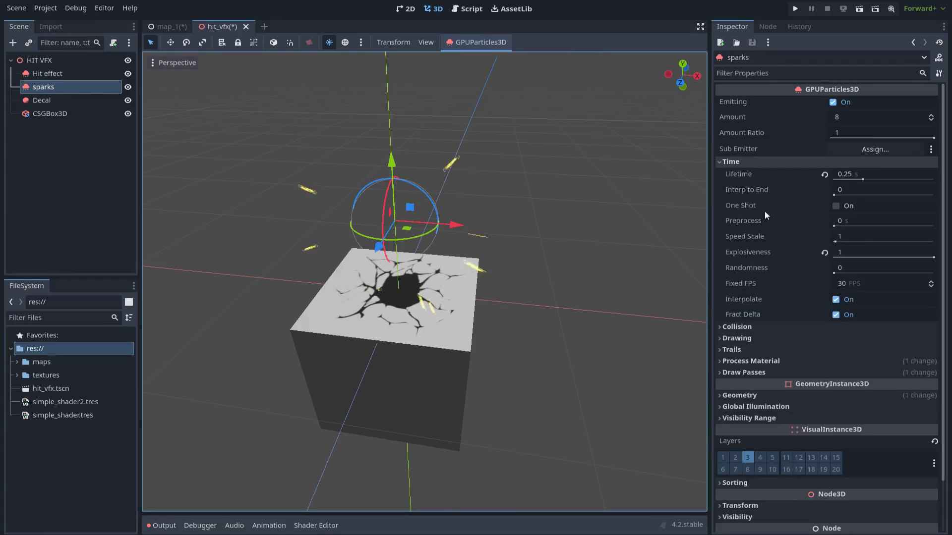
left_click(836, 205)
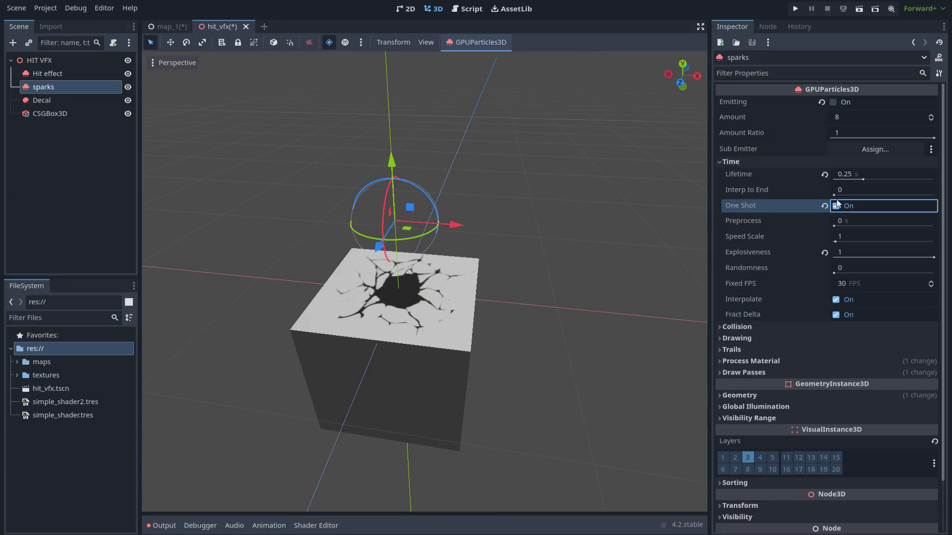
left_click(848, 117)
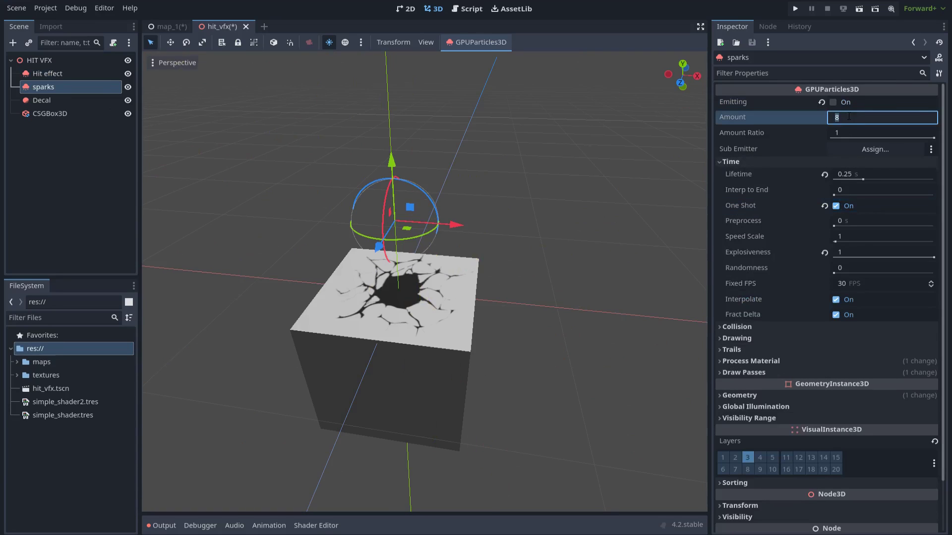
type("25")
key("Return")
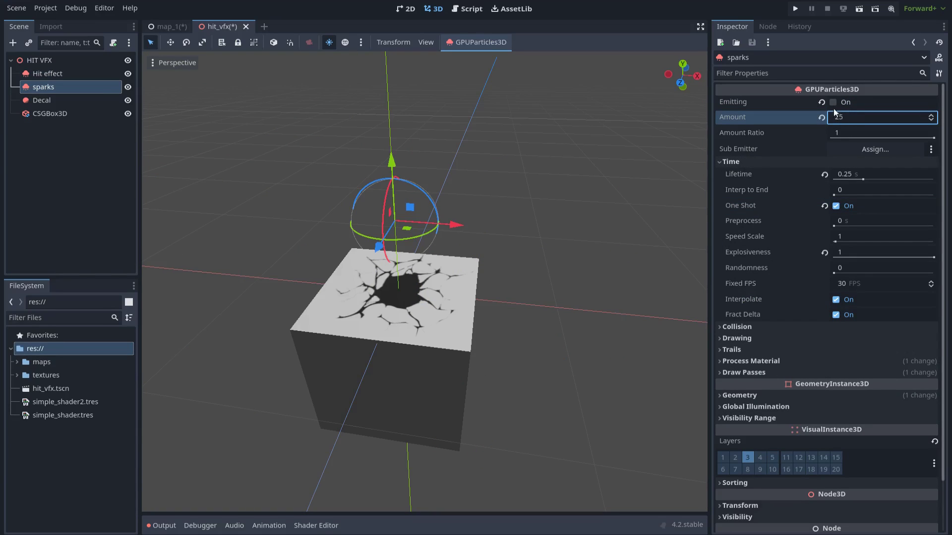
Step: Preview the sparks burst twice and save hit_vfx.tscn
left_click(833, 103)
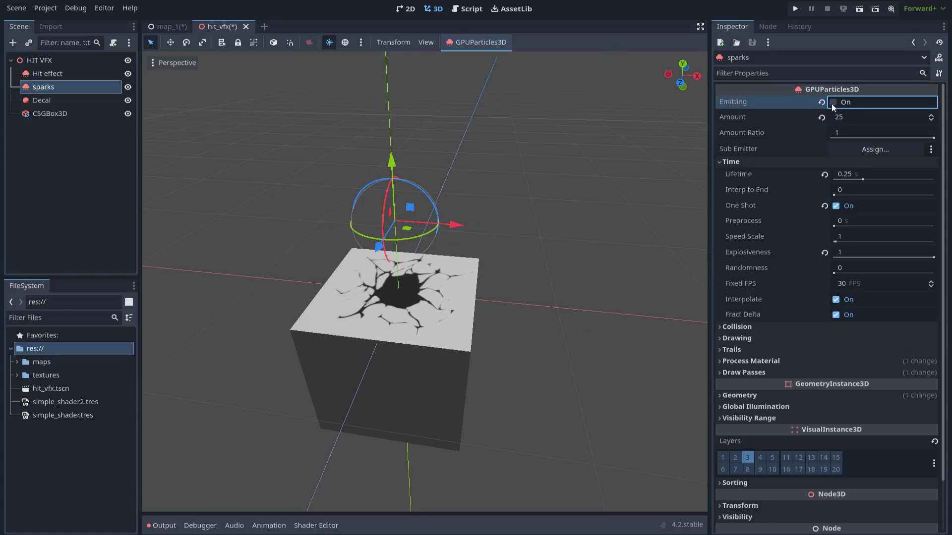
left_click(833, 103)
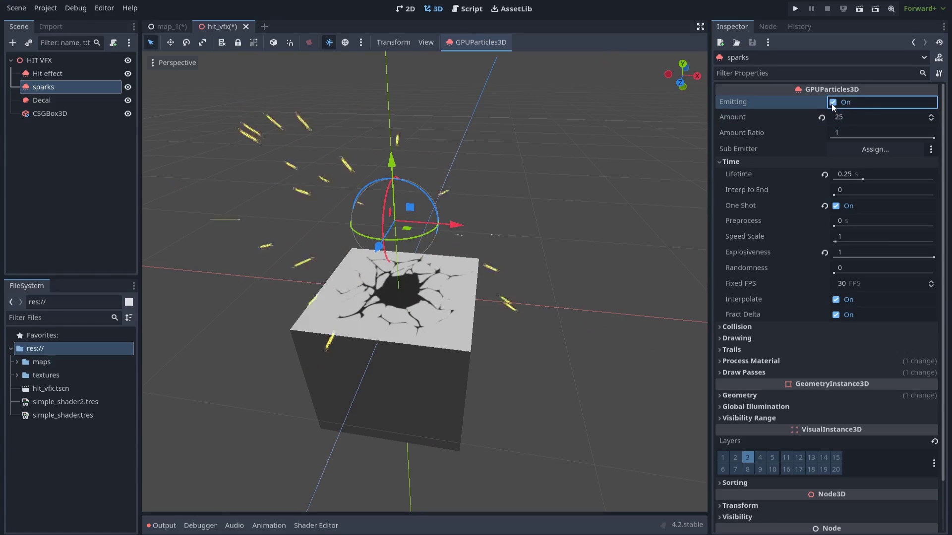
left_click(553, 232)
key("ctrl+s")
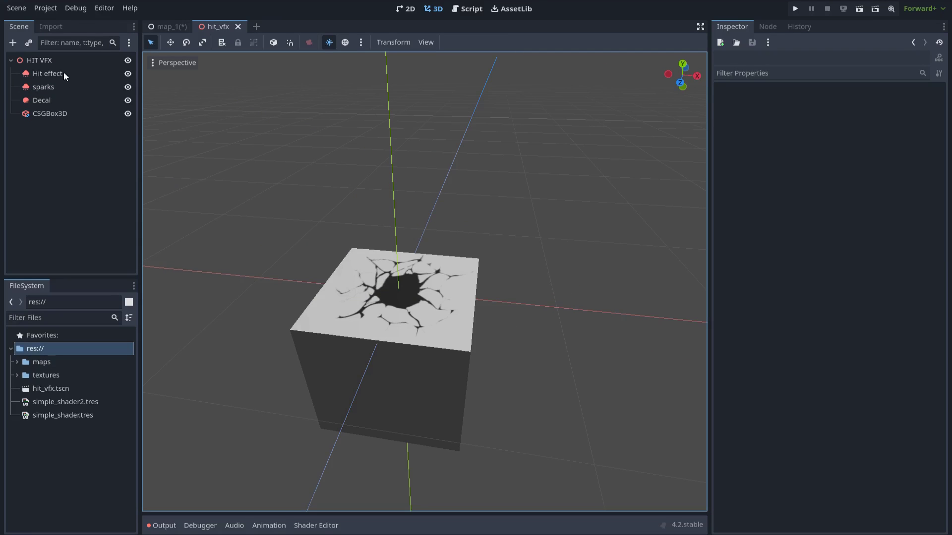
Step: Add an AnimationPlayer child to the HIT VFX root node
left_click(40, 60)
key("ctrl+a")
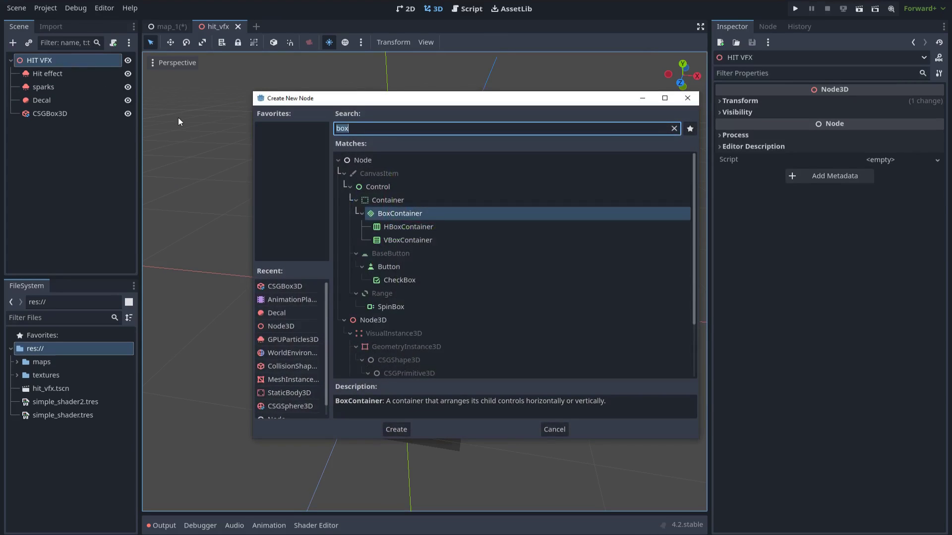
type("anim")
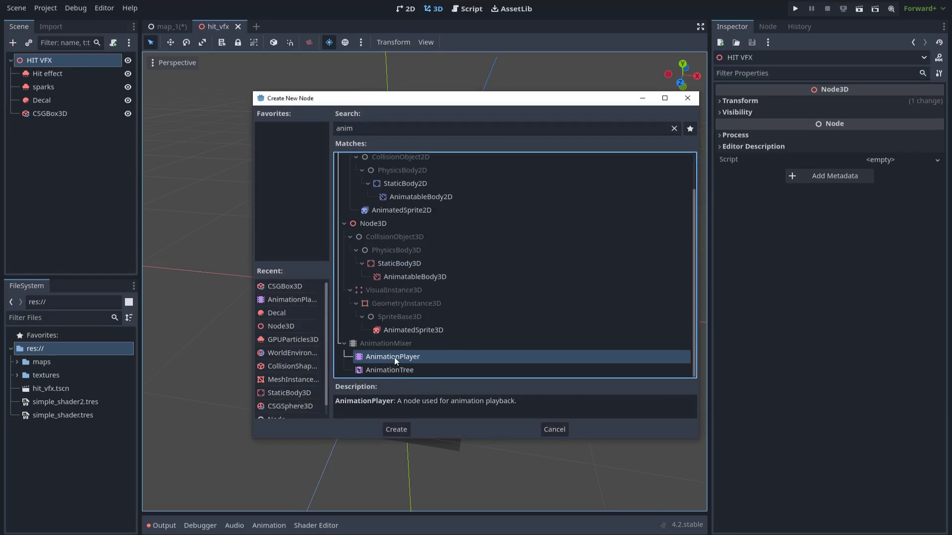
double_click(395, 357)
left_click_drag(354, 390, 354, 365)
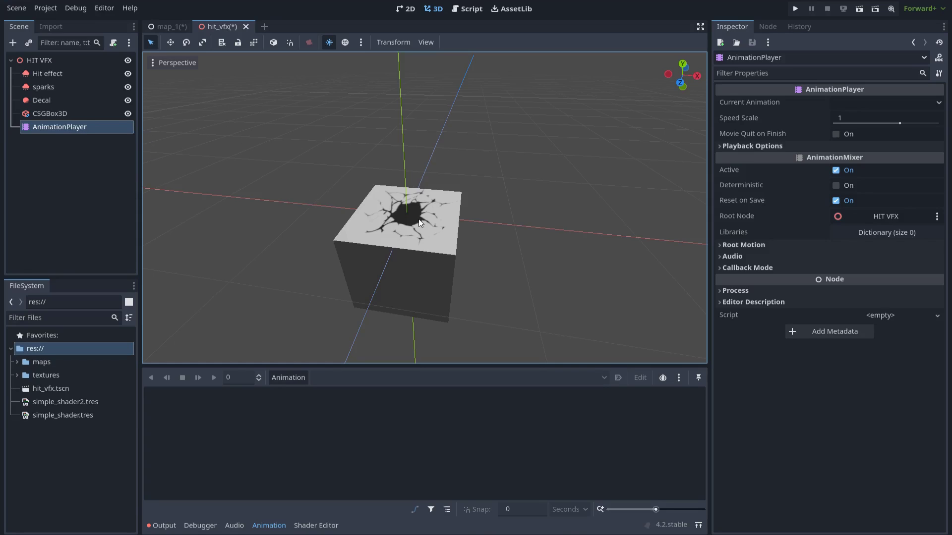
Step: Create a new animation named 'hit' in the Animation panel
left_click(298, 377)
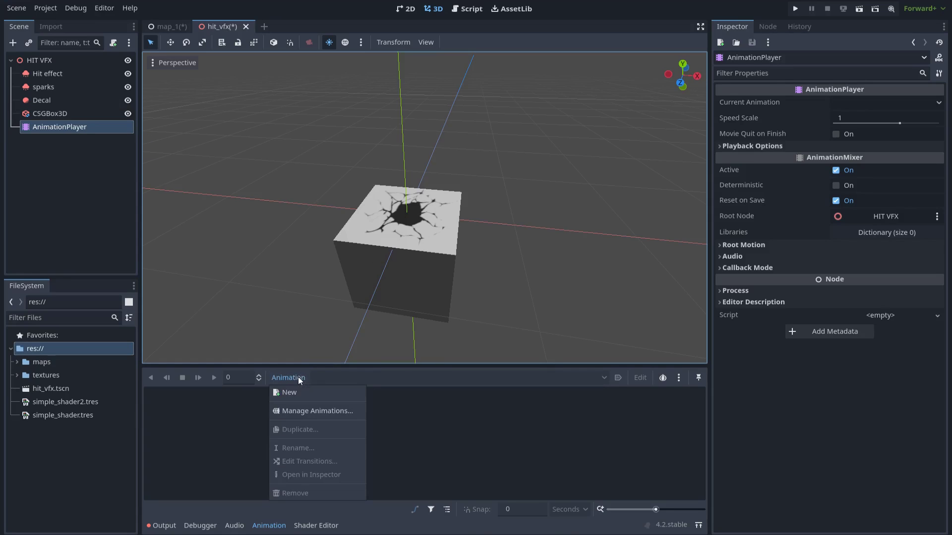
left_click(301, 392)
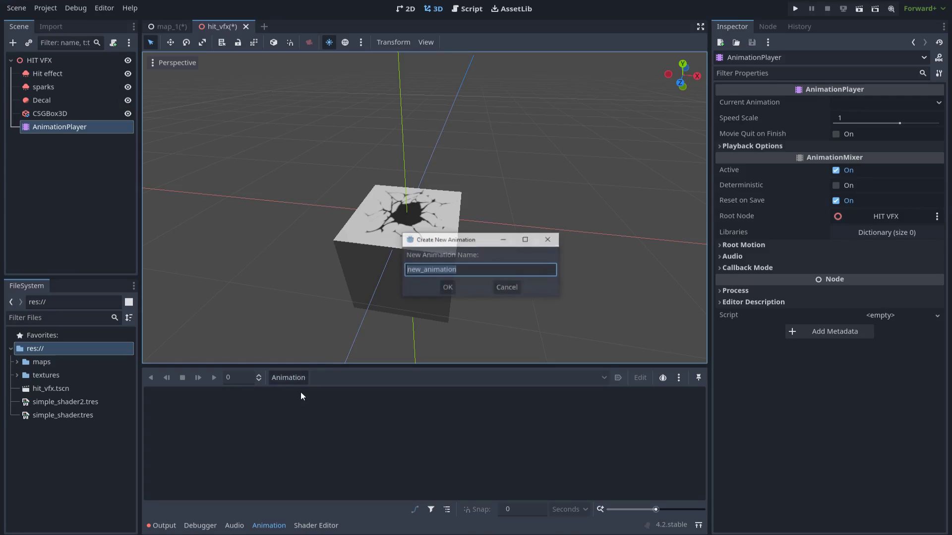
type("hit")
left_click(452, 287)
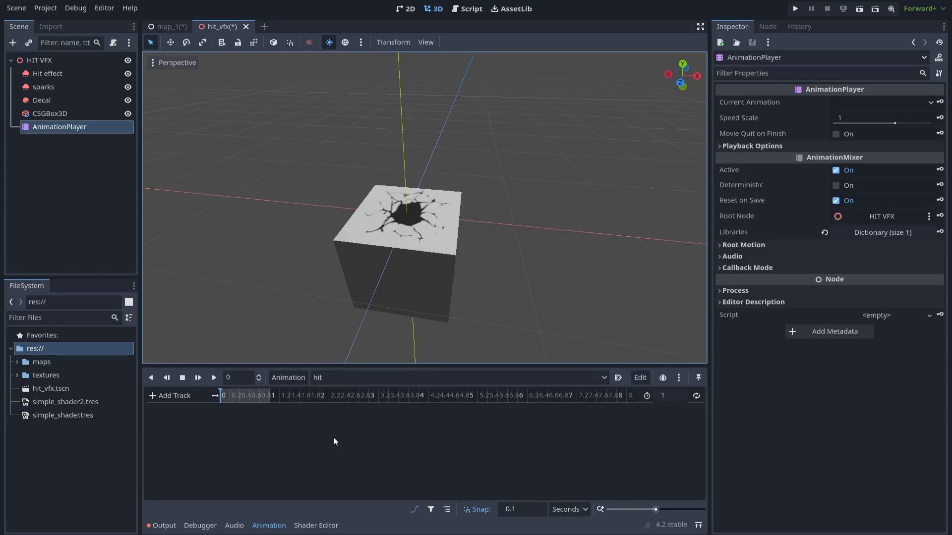
left_click_drag(653, 509, 668, 511)
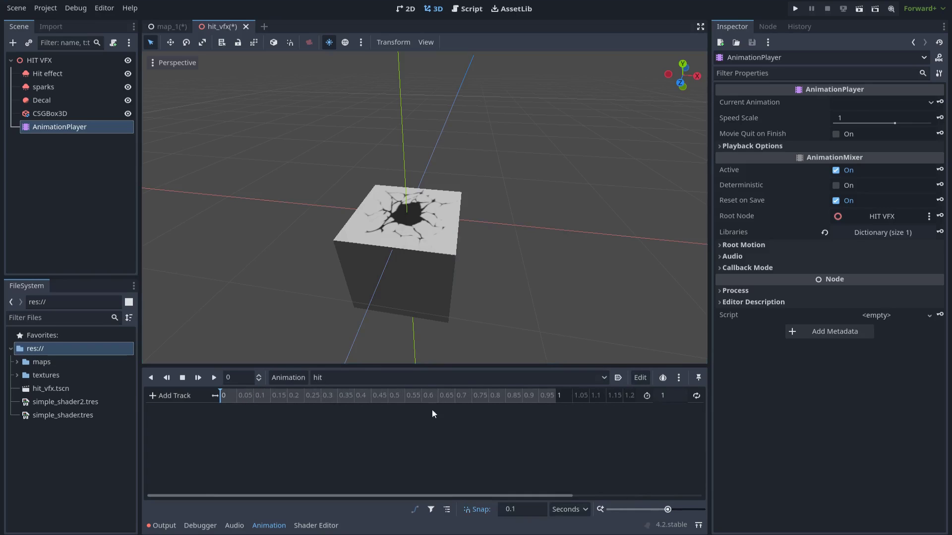
Step: Create emitting property tracks for Hit effect and sparks in the hit animation
left_click(73, 75)
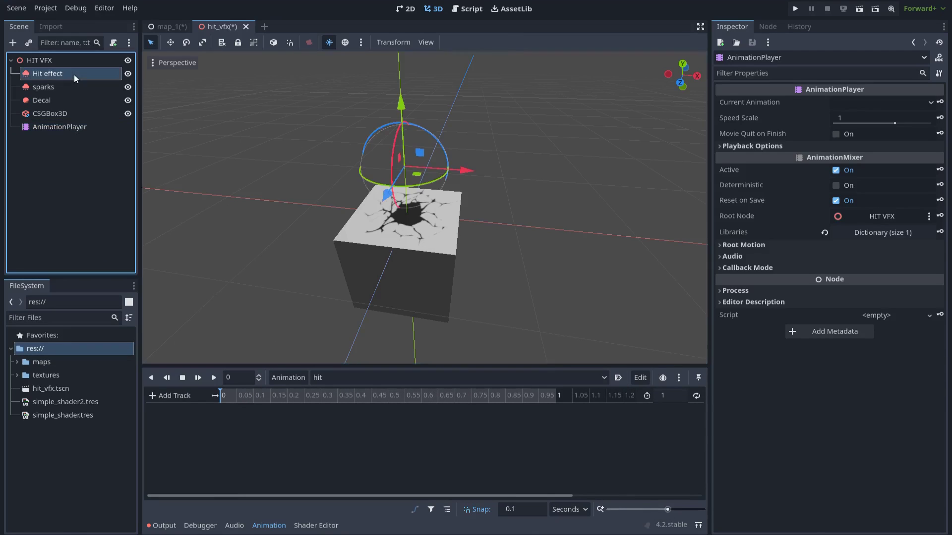
left_click(935, 102)
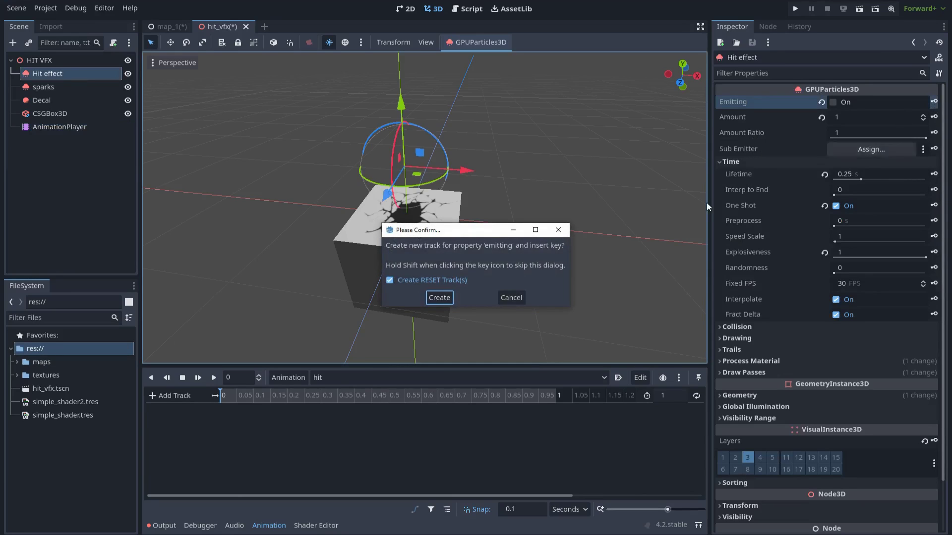
left_click(441, 299)
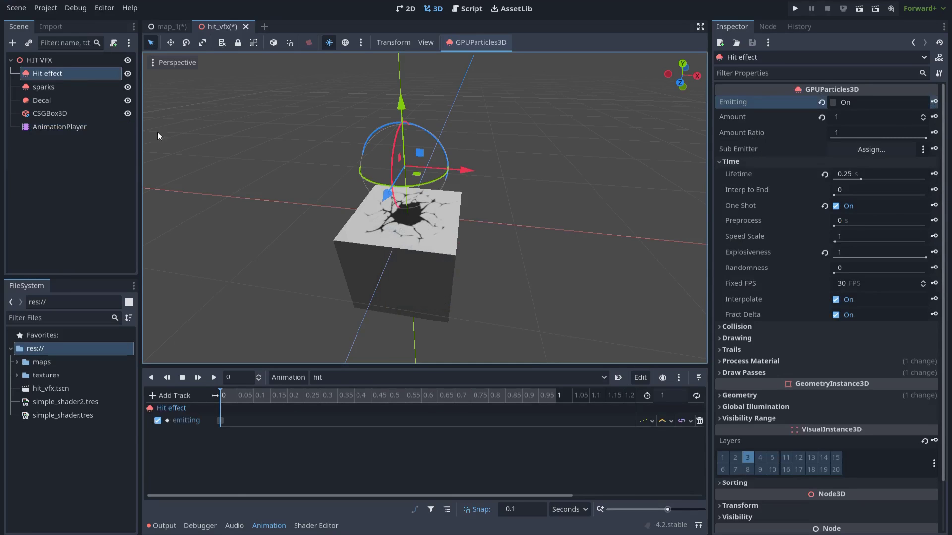
left_click(74, 88)
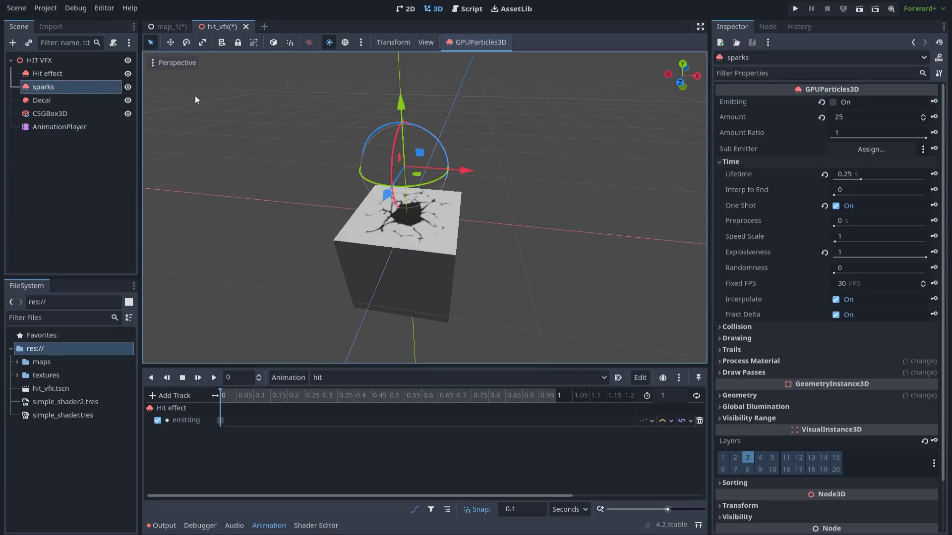
left_click(934, 102)
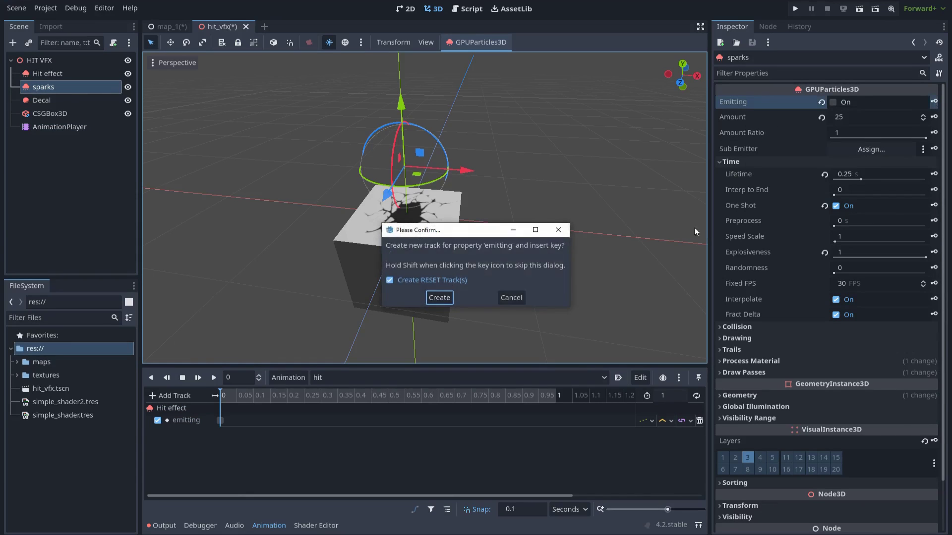
left_click(440, 298)
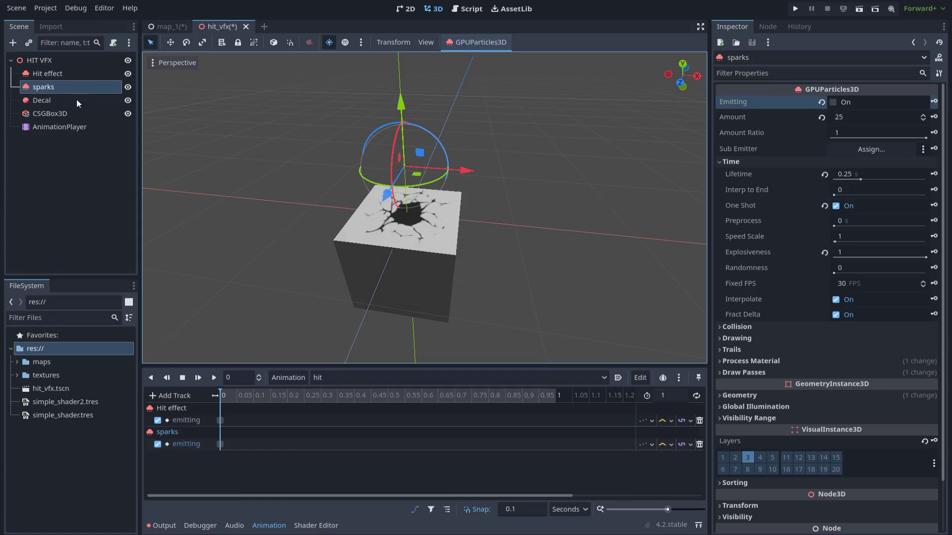
Step: Set both emitting keys at 0 s to On and play the animation to preview
left_click(221, 420)
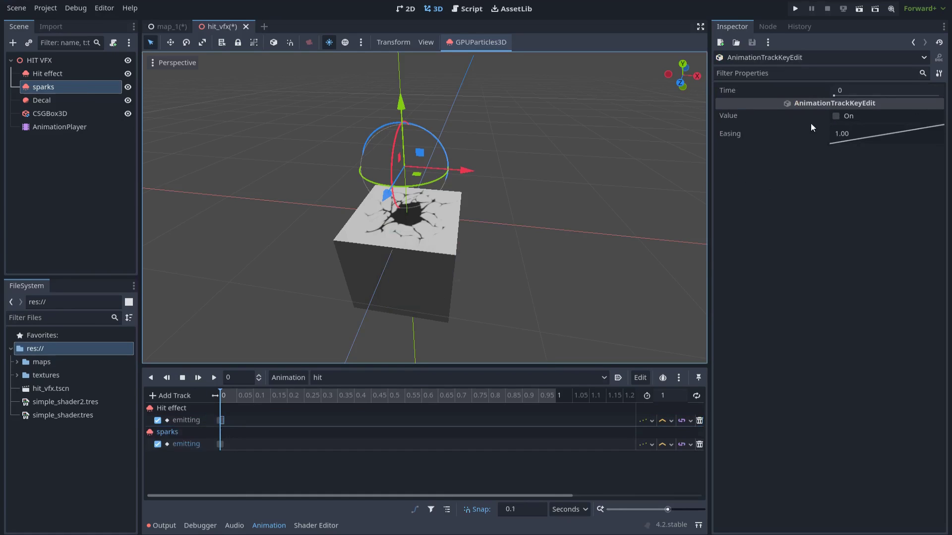
left_click(835, 117)
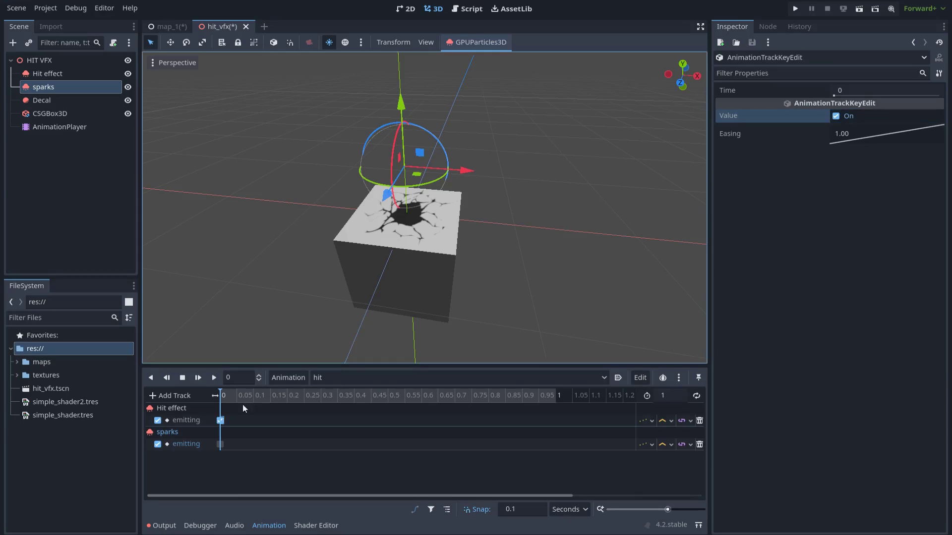
left_click(219, 446)
left_click(835, 117)
left_click(215, 378)
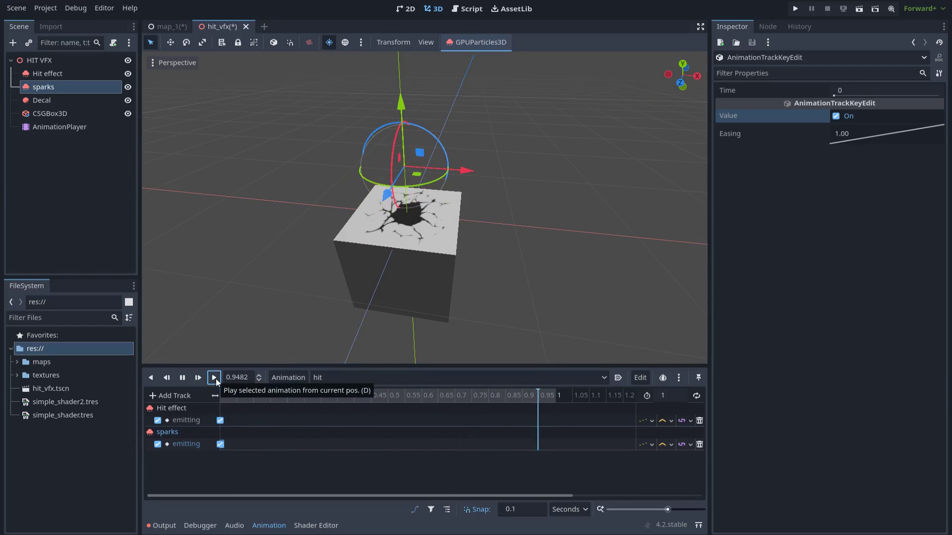
Step: Set the Decal's Albedo Mix to 0 and key it at time 0
left_click(70, 101)
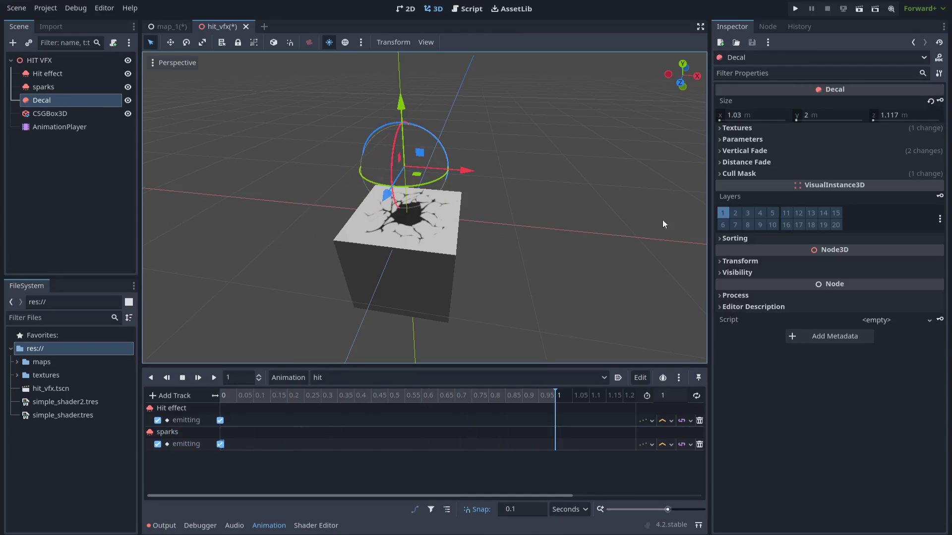
left_click(724, 141)
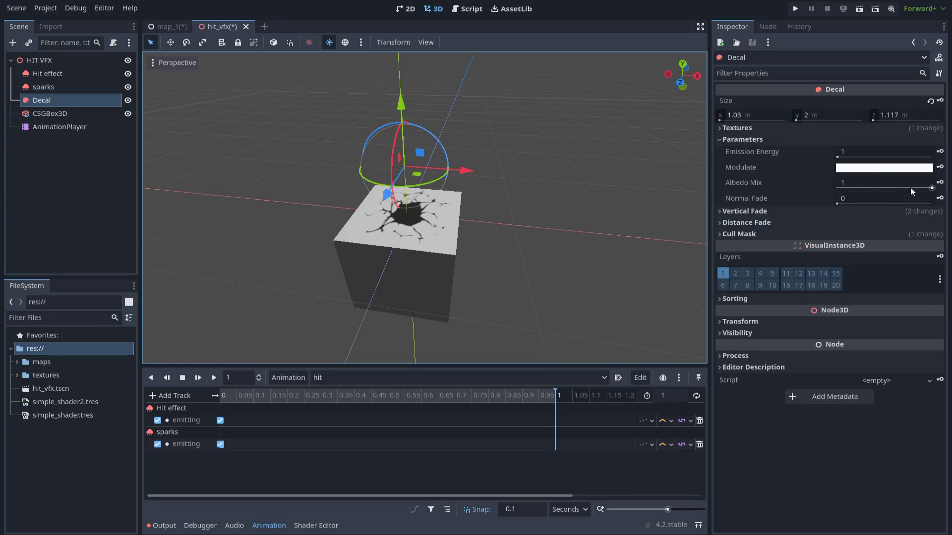
left_click_drag(931, 188, 833, 189)
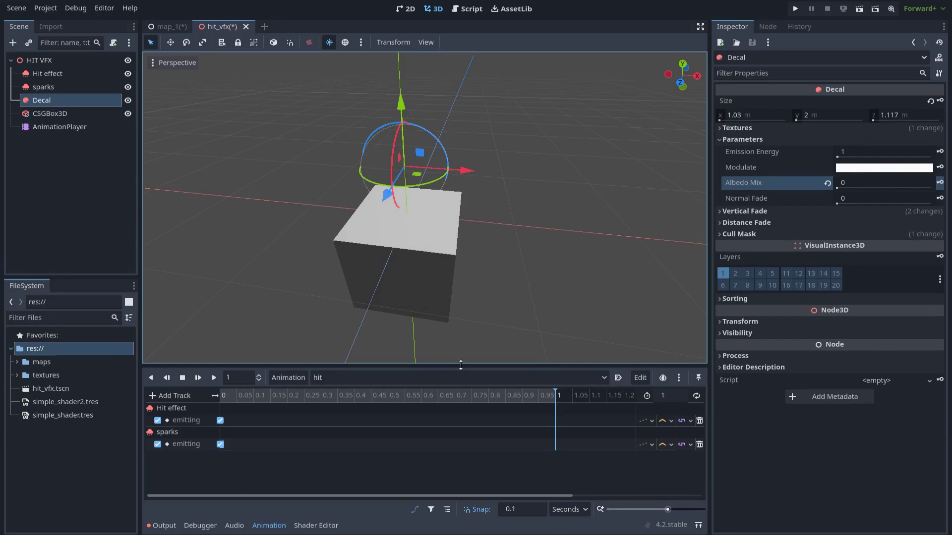
left_click_drag(421, 395, 201, 395)
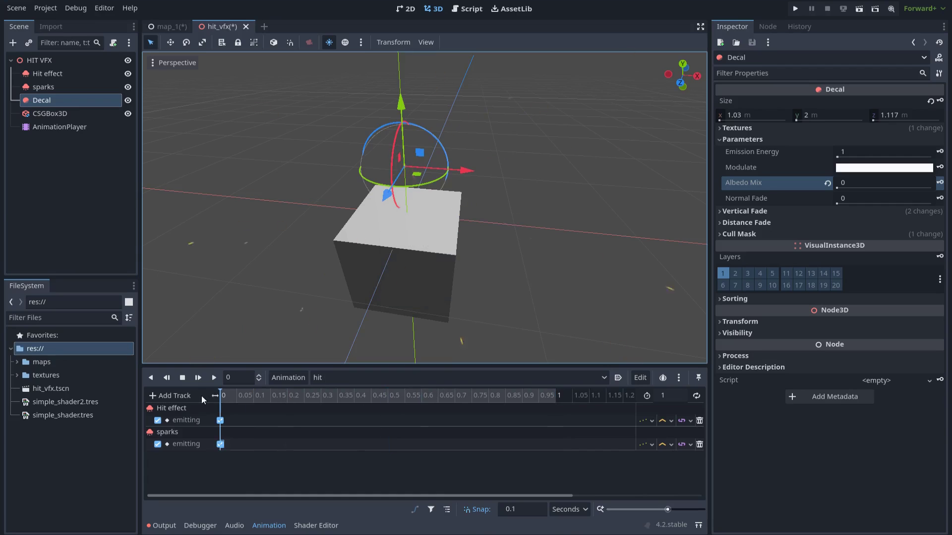
left_click(940, 183)
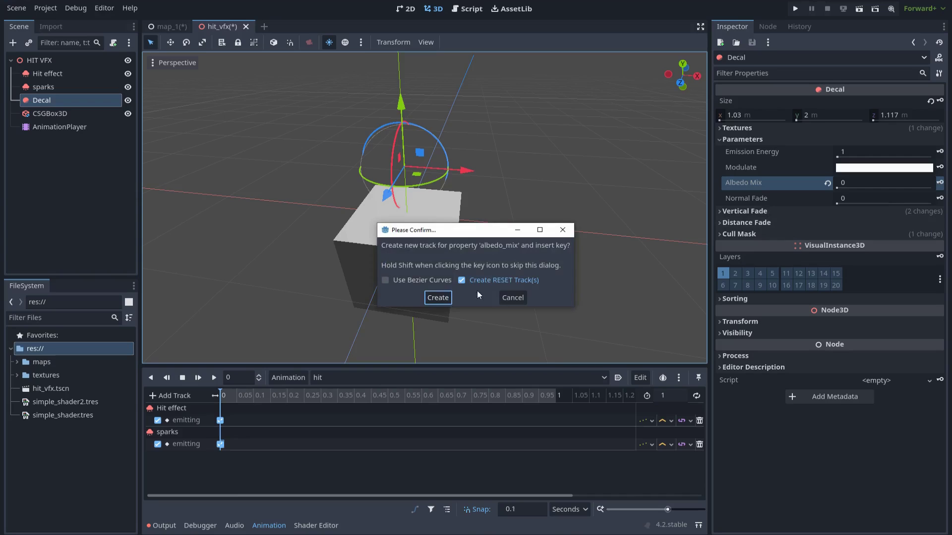
left_click(437, 298)
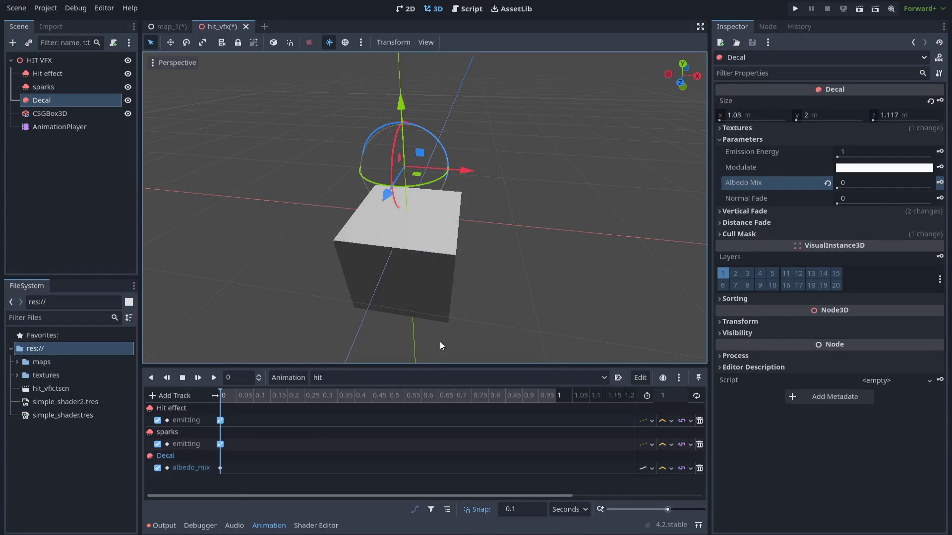
Step: Key Albedo Mix 1 at 0.1 s and again at 0.4 s
left_click(242, 395)
left_click(879, 181)
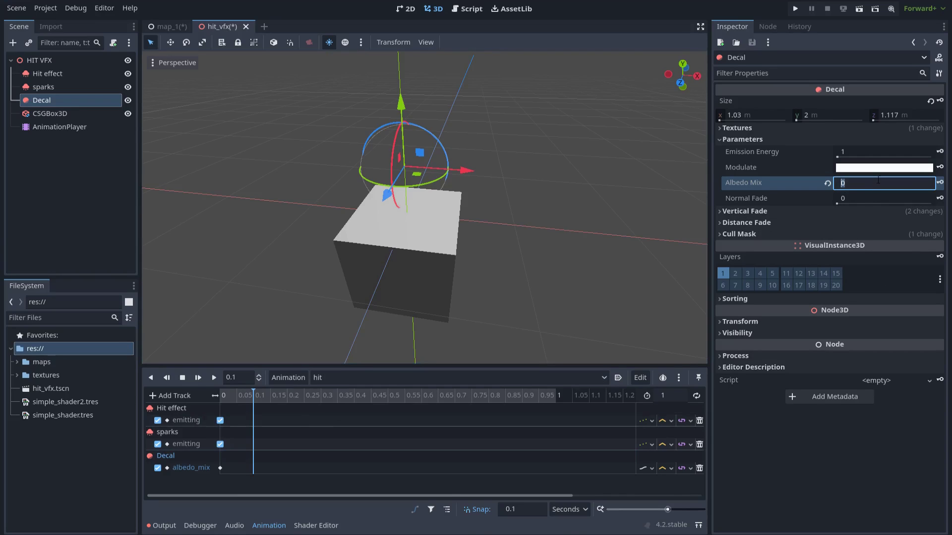
type("1")
key("Return")
left_click(940, 182)
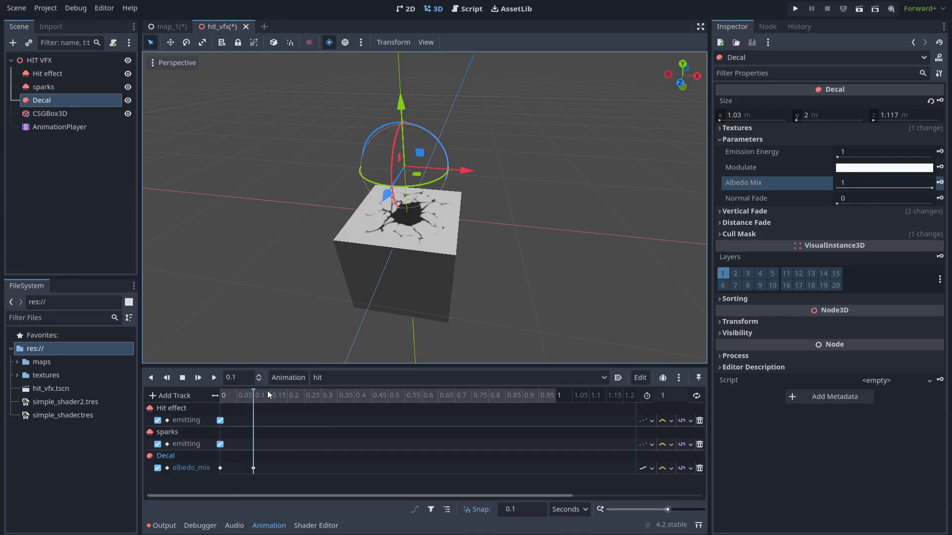
left_click_drag(268, 392, 359, 394)
left_click(940, 183)
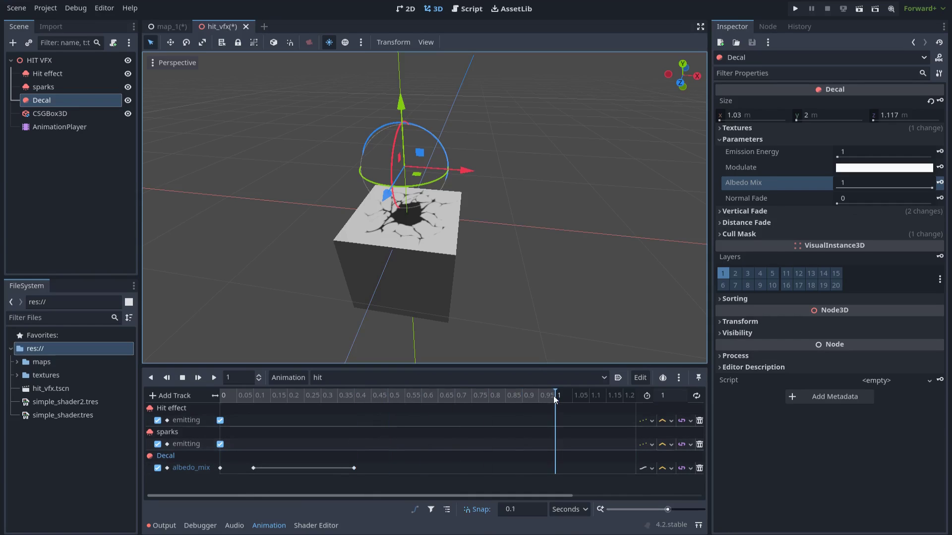
Step: Move the final albedo_mix key back to 0.7 seconds
left_click(854, 182)
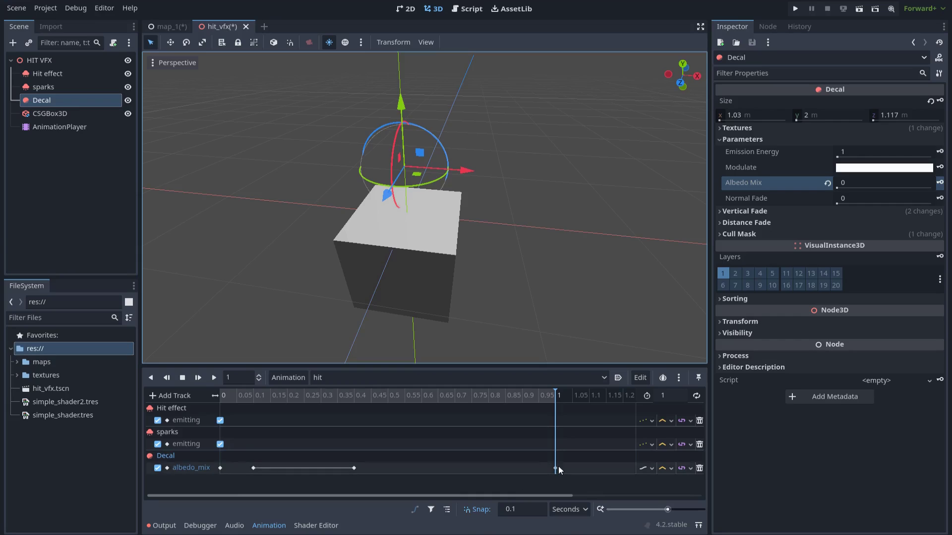
left_click_drag(556, 468, 502, 476)
left_click(507, 398)
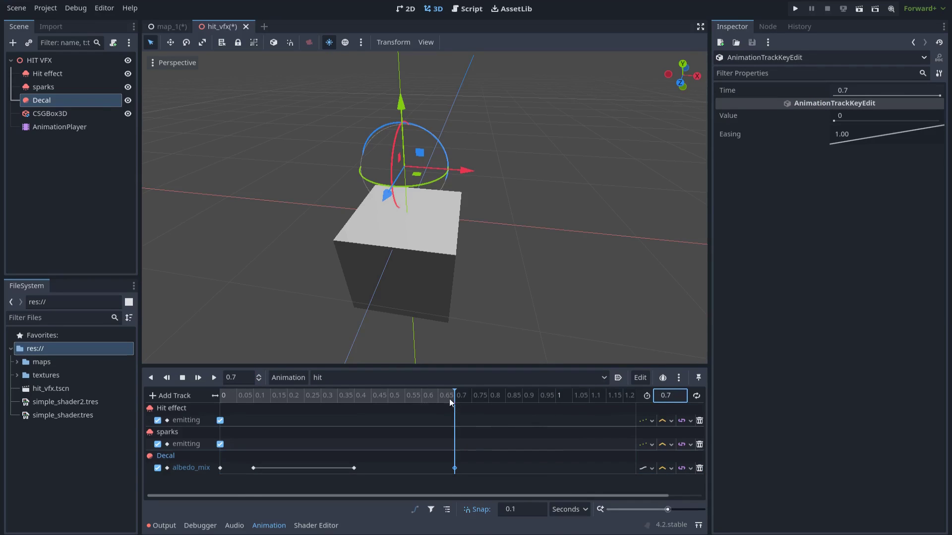
Step: Preview the hit animation's timing and turn on Autoplay on Load for it
left_click(214, 378)
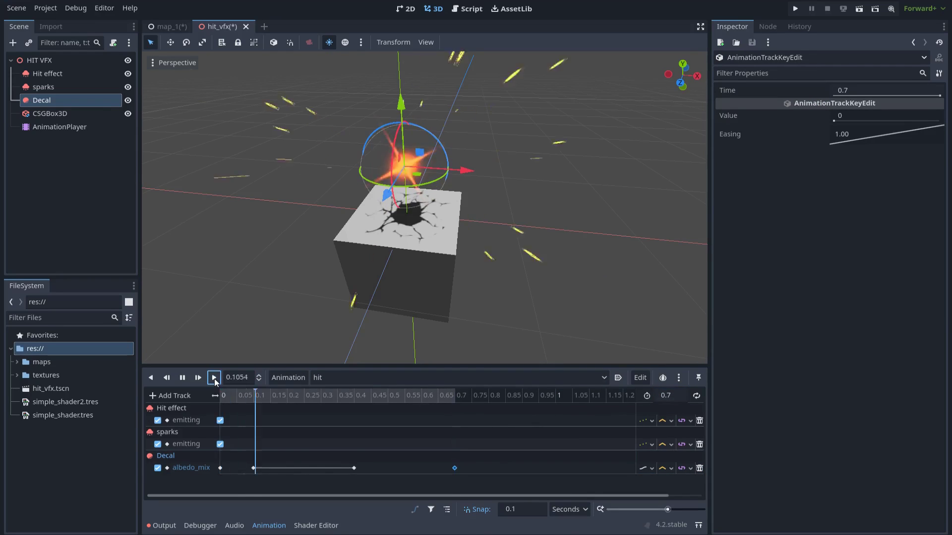
left_click(214, 378)
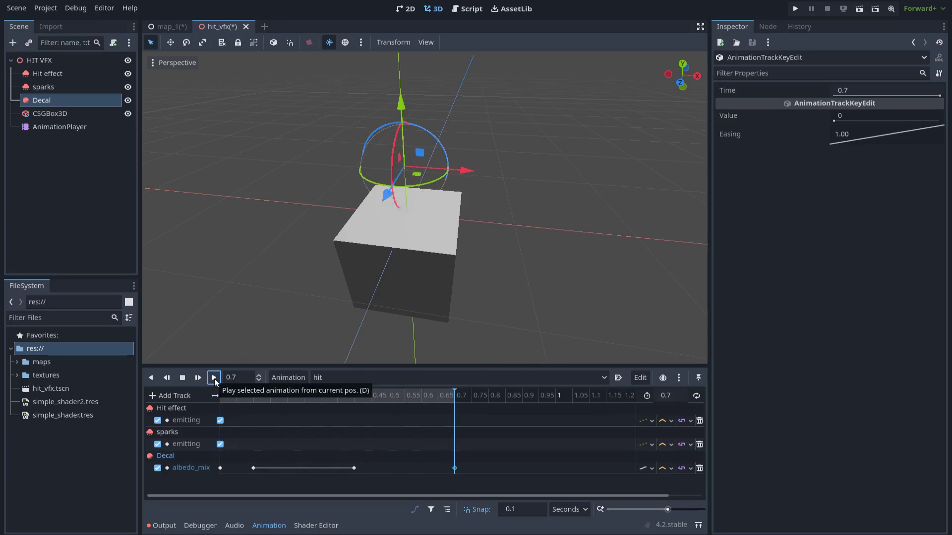
left_click(215, 377)
left_click(214, 378)
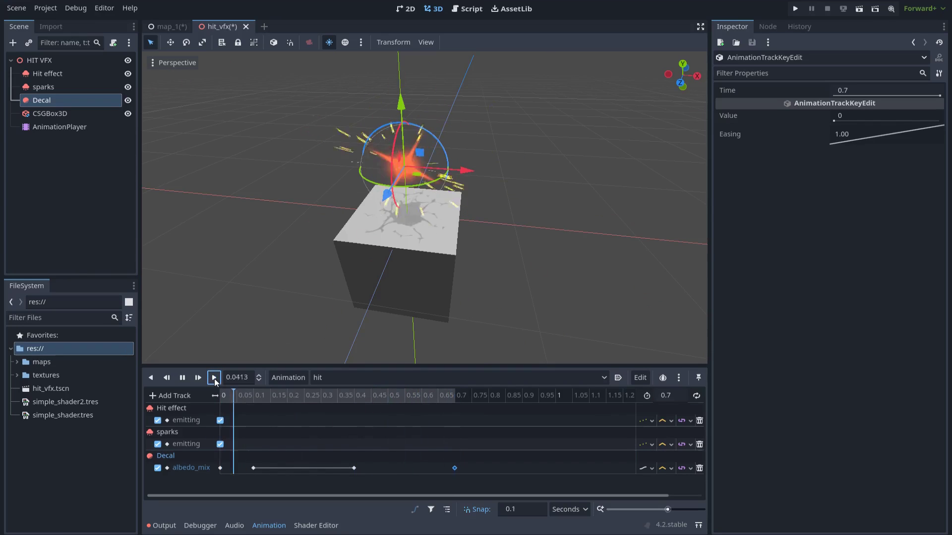
left_click_drag(343, 367, 318, 332)
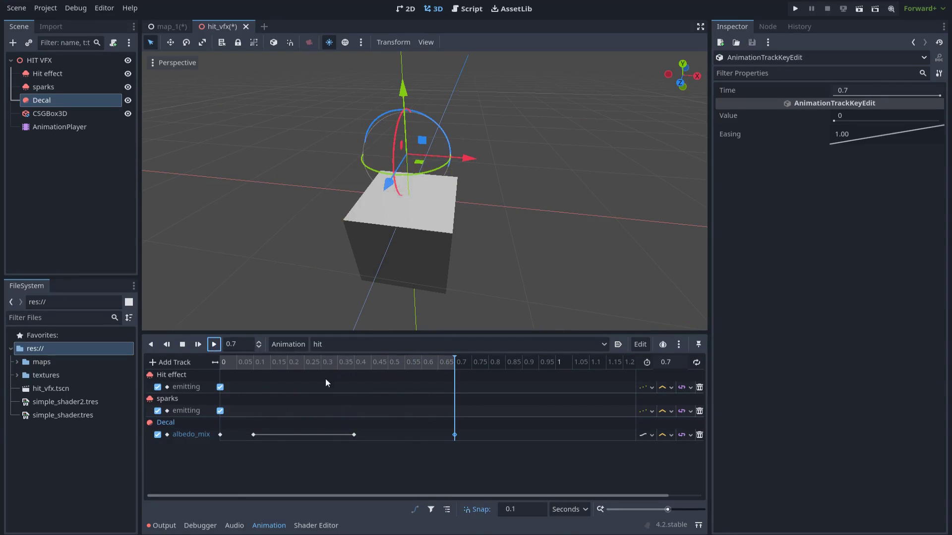
left_click(620, 346)
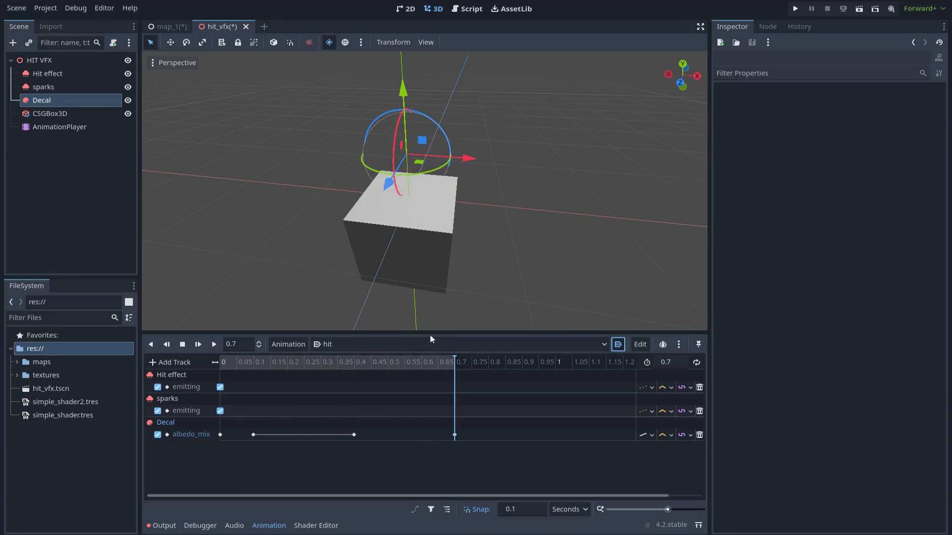
left_click_drag(427, 331, 434, 378)
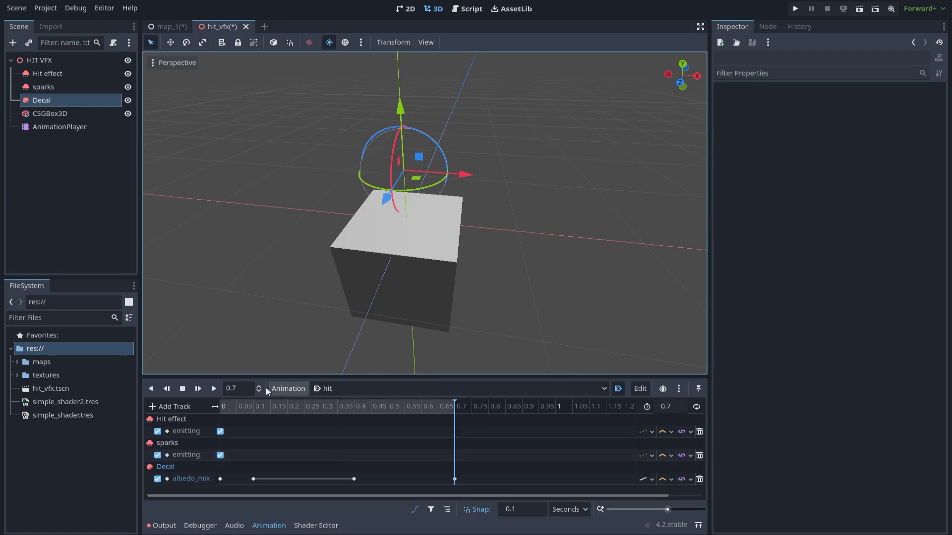
left_click(216, 390)
Step: Delete the CSGBox3D test cube, save hit_vfx.tscn, and replay the hit animation
left_click(52, 113)
key("Delete")
key("Return")
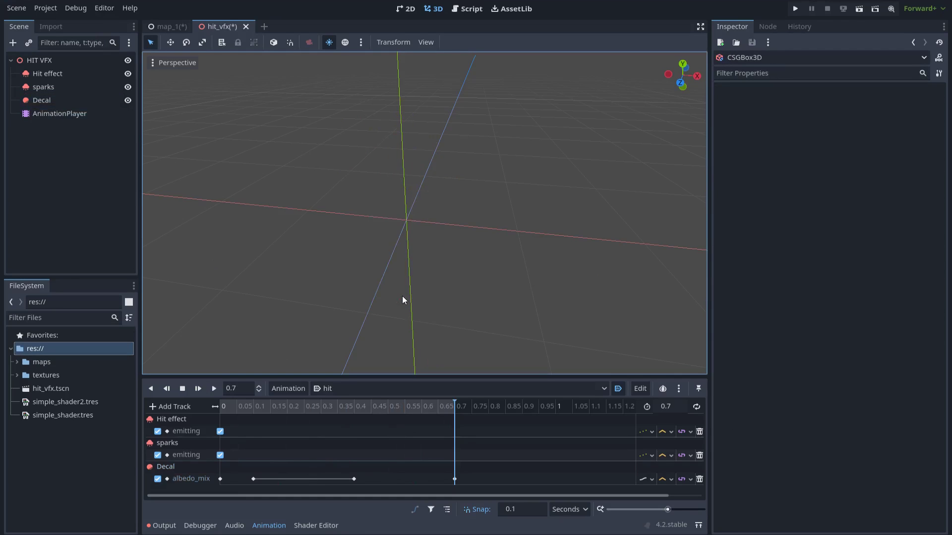
key("ctrl+s")
left_click(215, 389)
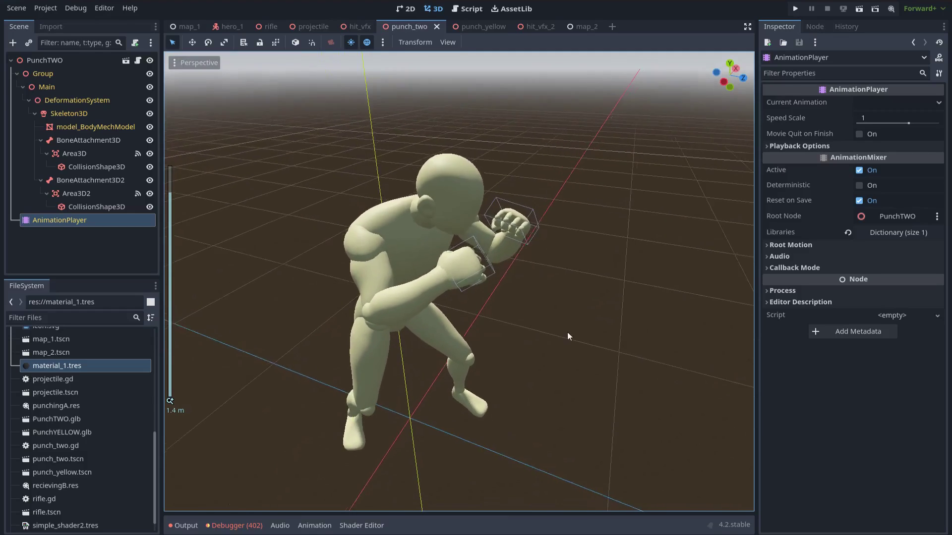
Step: Scrub the punch_two character animation forward to its lunge pose
left_click(315, 525)
left_click(248, 434)
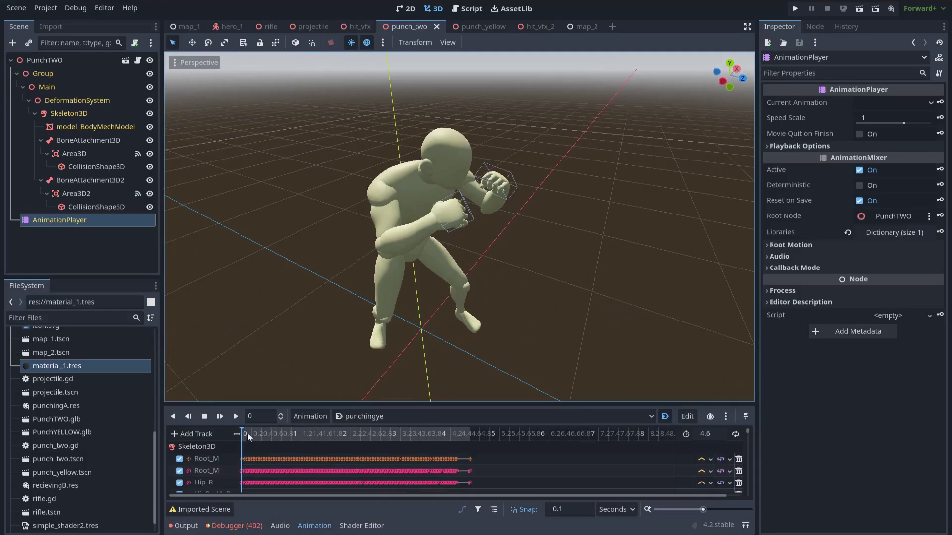
left_click_drag(248, 434, 283, 433)
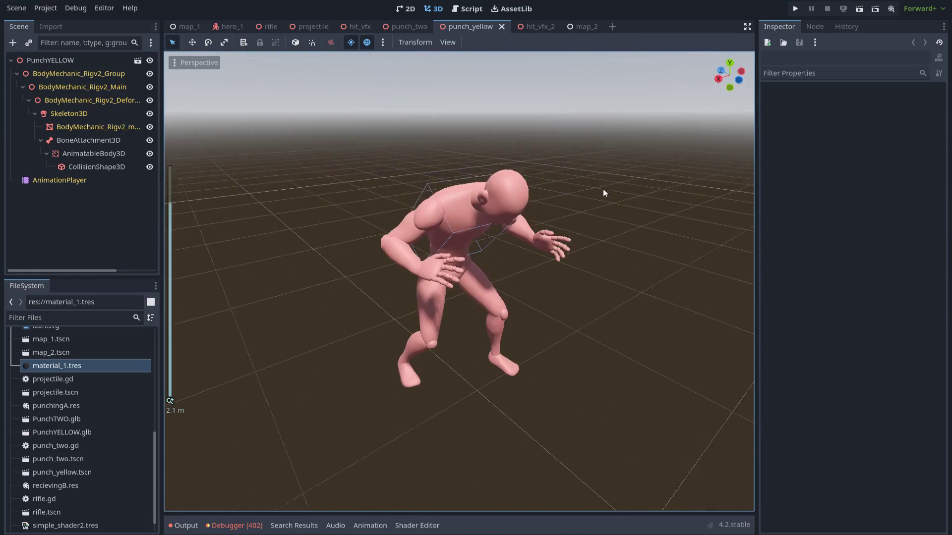
scroll(610, 212, "up", 2)
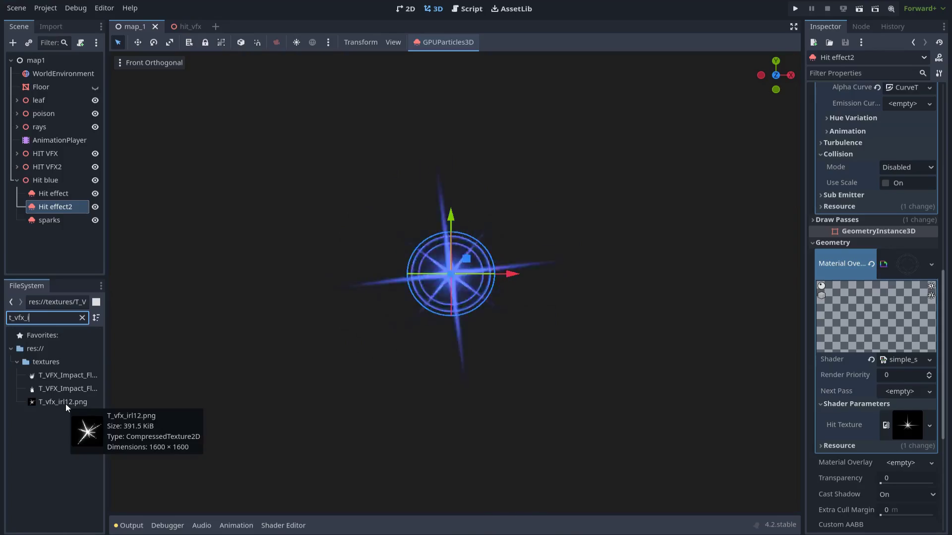
Step: Give Hit effect2 the T_vfx_irl12.png Hit Texture and show the sparks colour as RAW values
left_click_drag(66, 403, 910, 424)
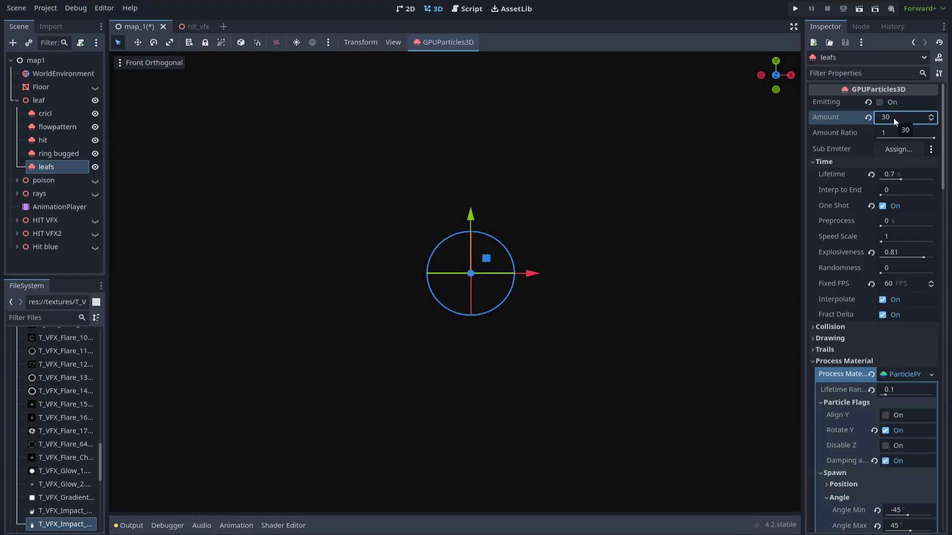
key("Return")
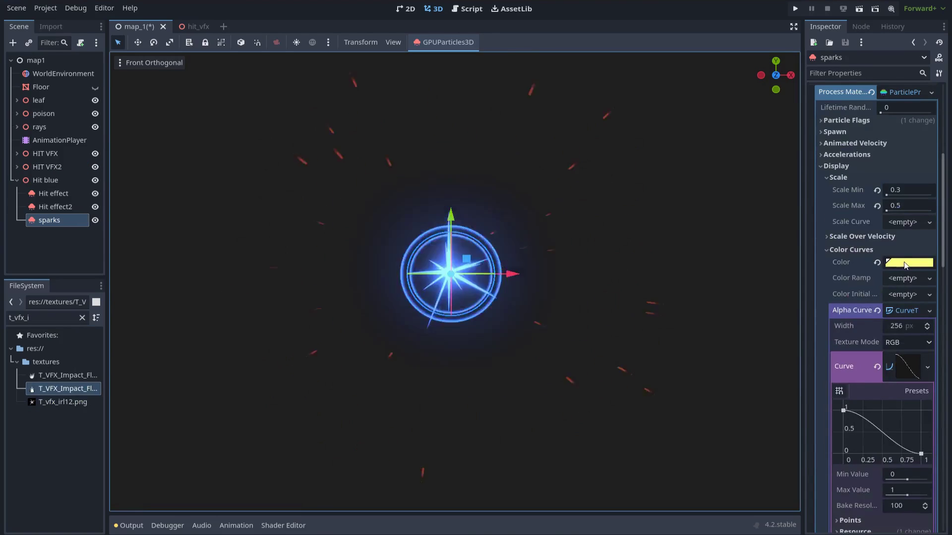
left_click(904, 261)
left_click(907, 413)
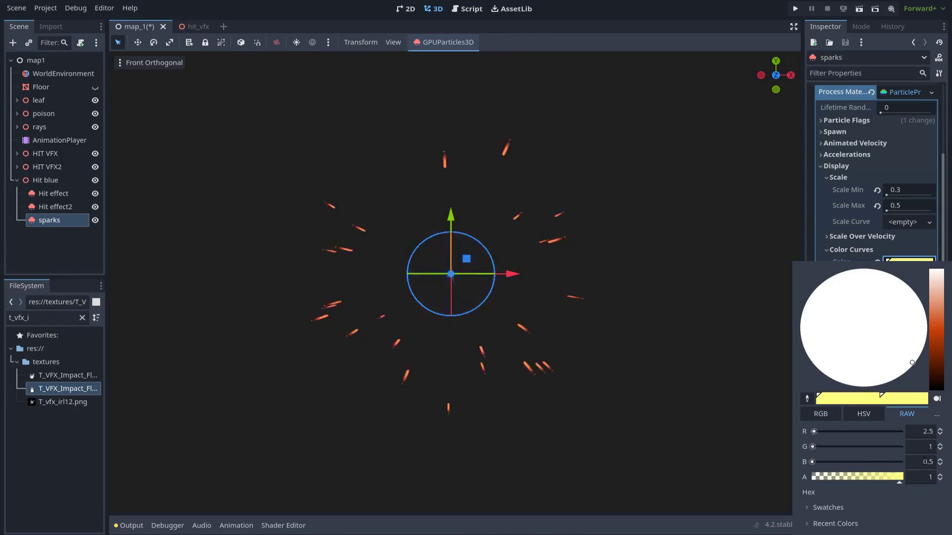